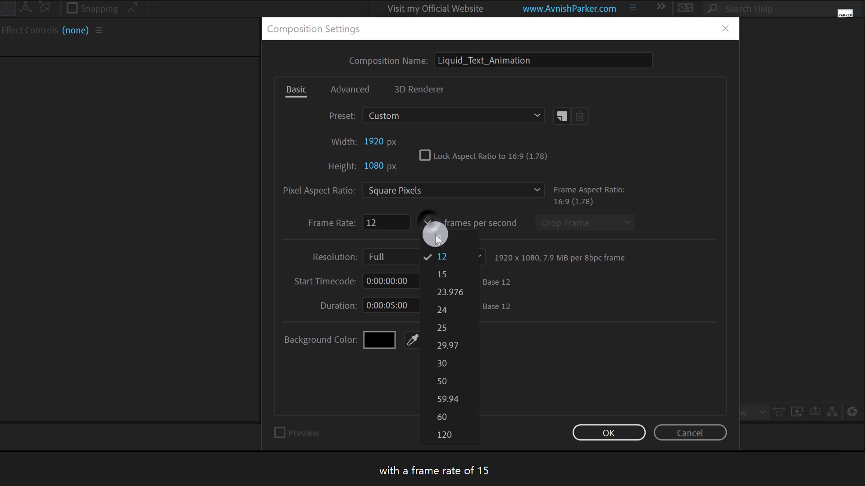
- Set the Liquid_Text_Animation composition frame rate to 15 fps and confirm the settings
click(447, 266)
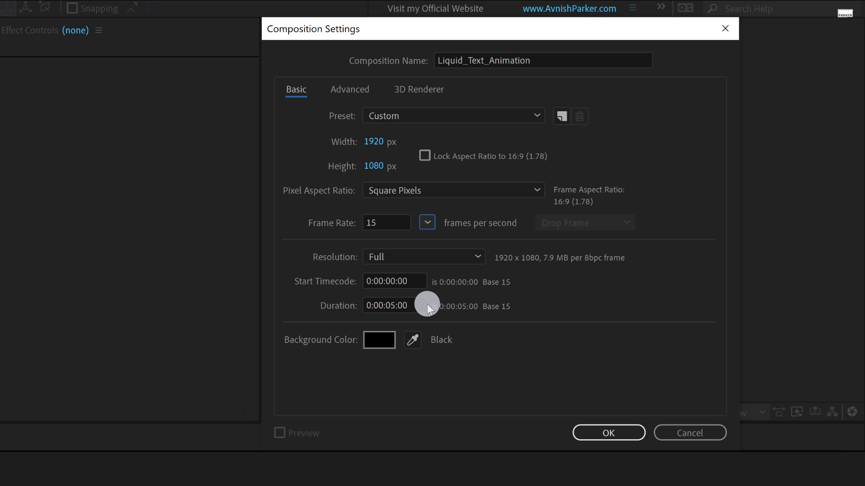
click(595, 434)
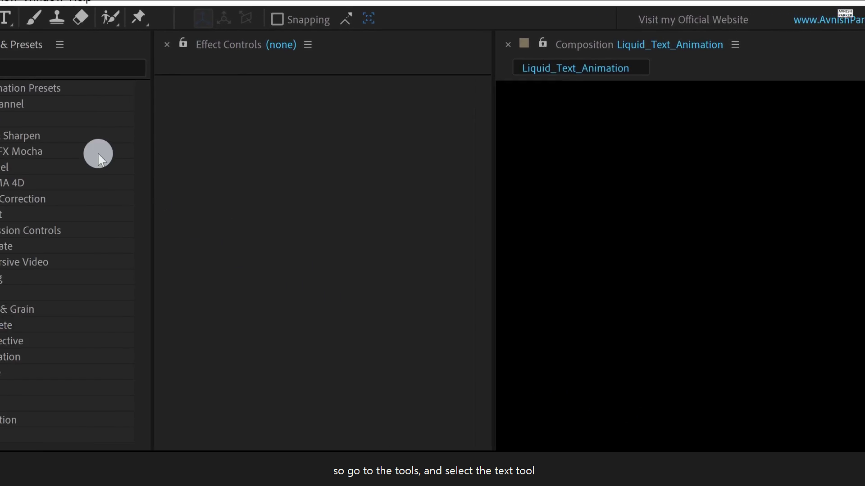
- Add a white 'Humpty' text layer and centre it horizontally and vertically in the composition
click(5, 19)
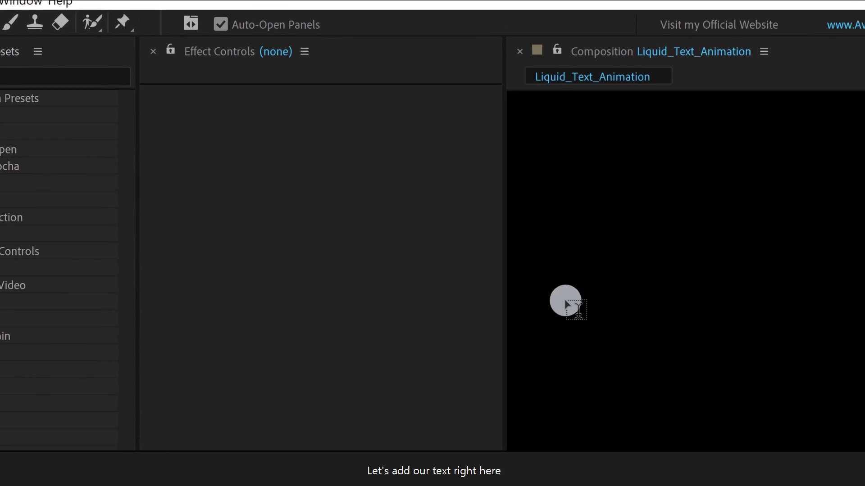
click(478, 269)
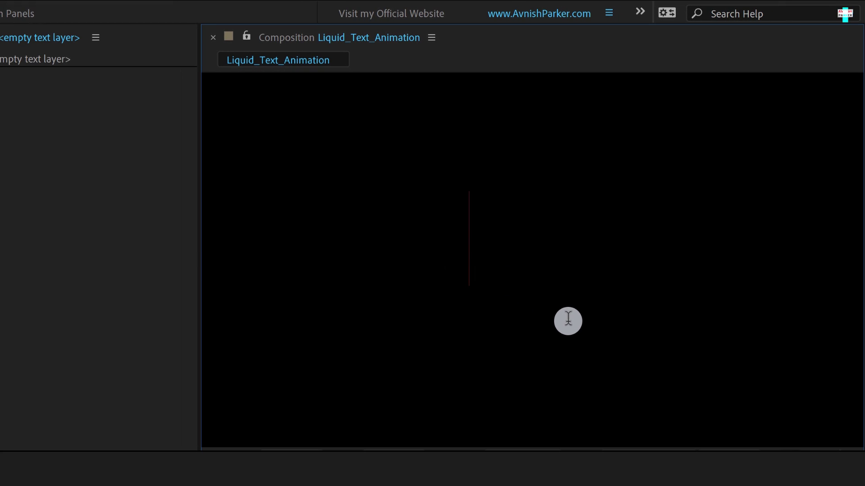
text(Humpty)
key(ctrl+Return)
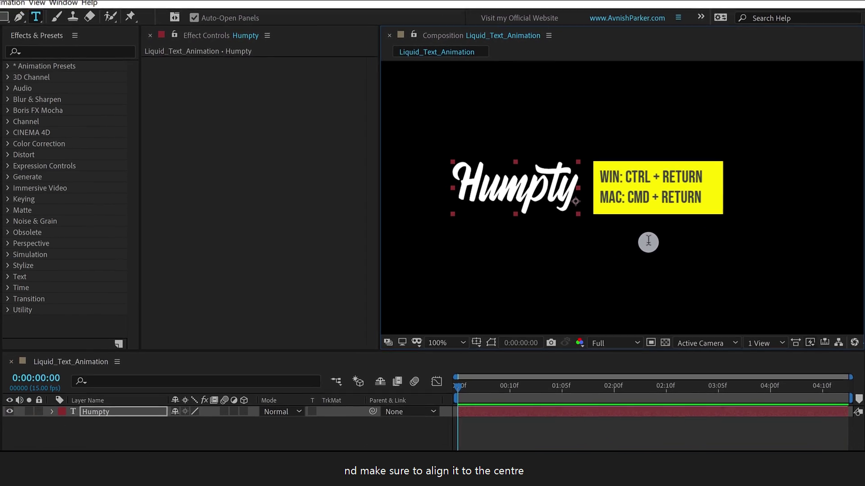
click(30, 266)
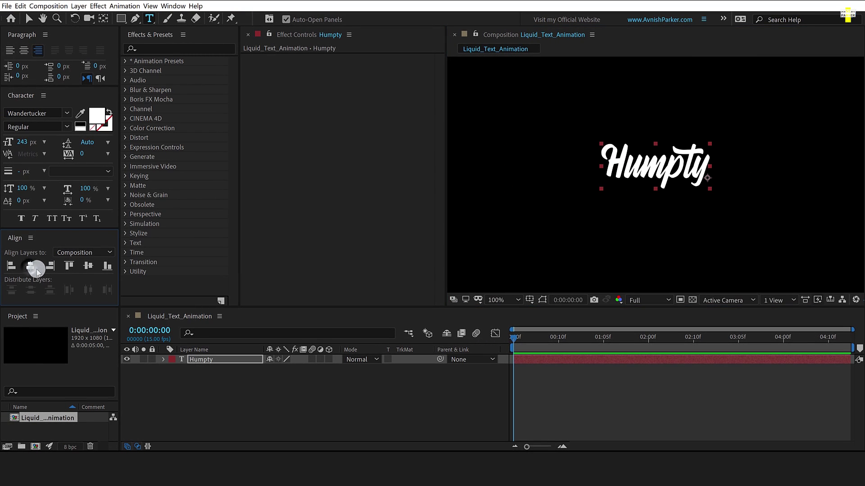
click(84, 268)
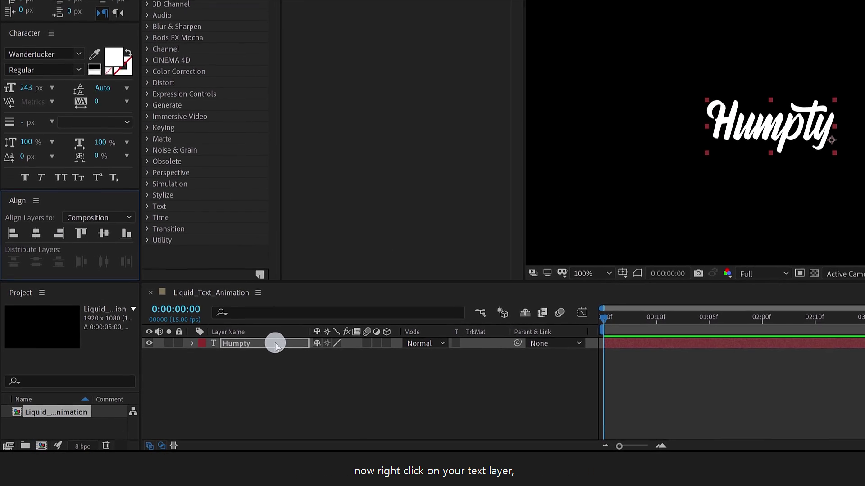
- Pre-compose the Humpty text layer as Text_Comp
right_click(274, 344)
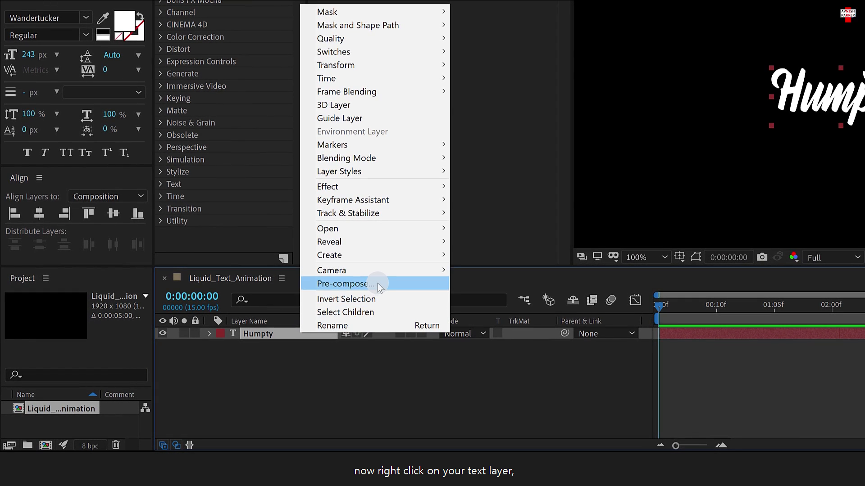
click(345, 297)
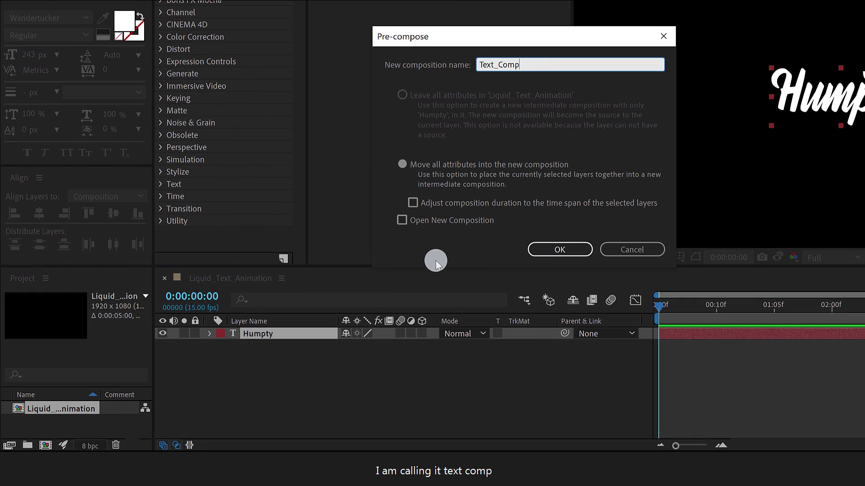
click(560, 250)
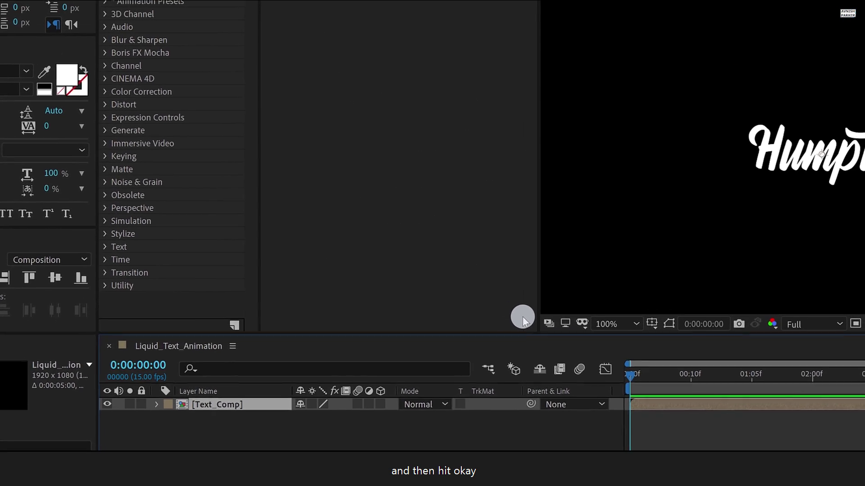
- Apply a Transform effect to Text_Comp and set its Skew to -10
click(123, 24)
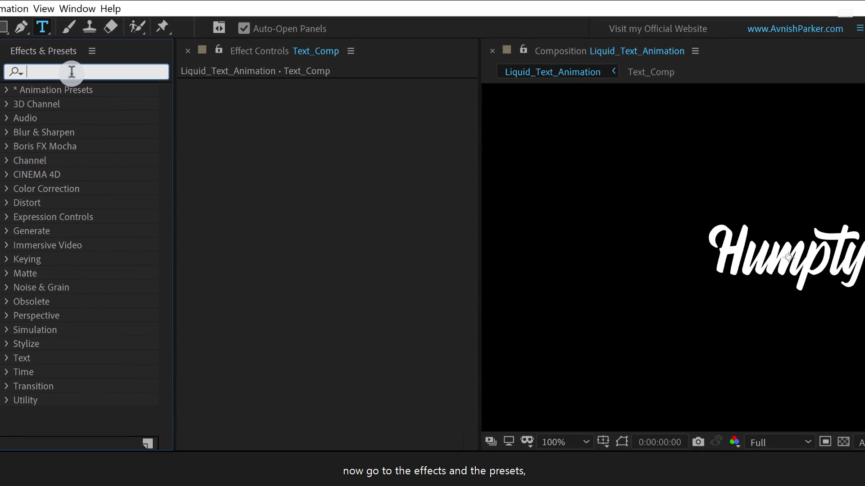
text(trans)
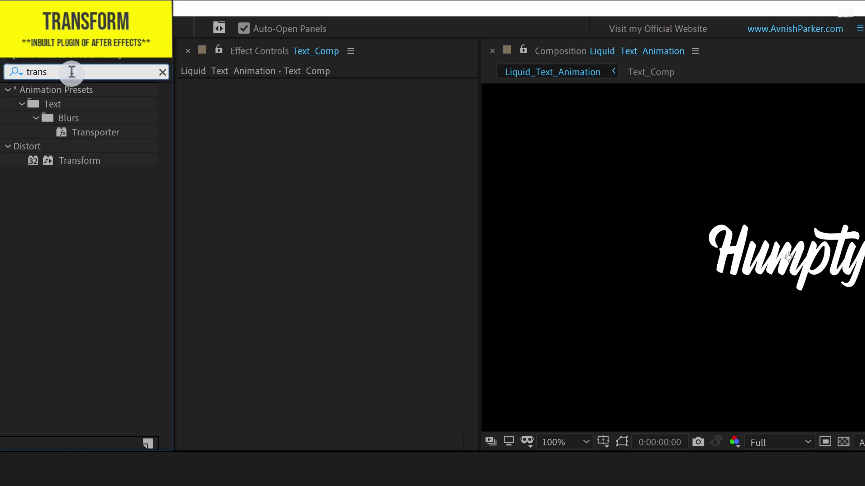
click(87, 162)
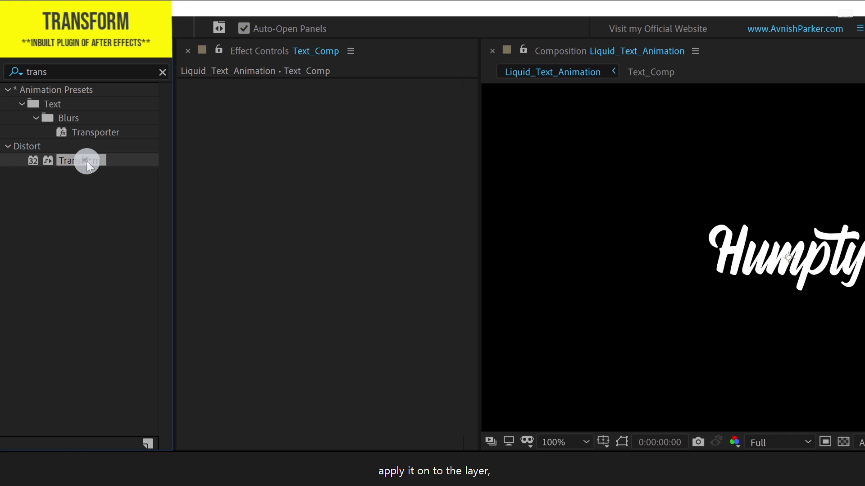
double_click(87, 161)
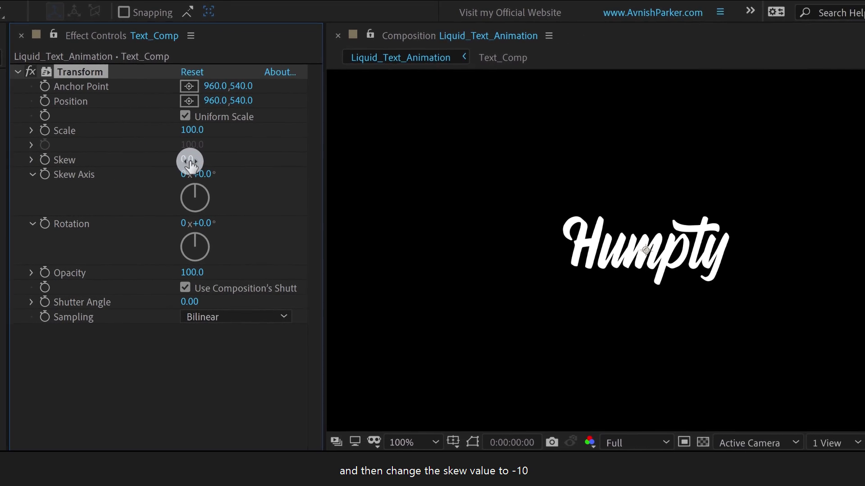
click(189, 161)
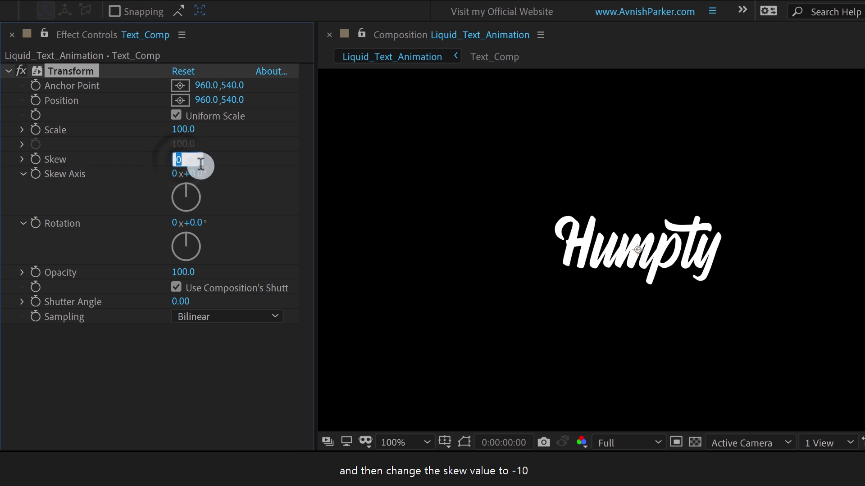
text(-10)
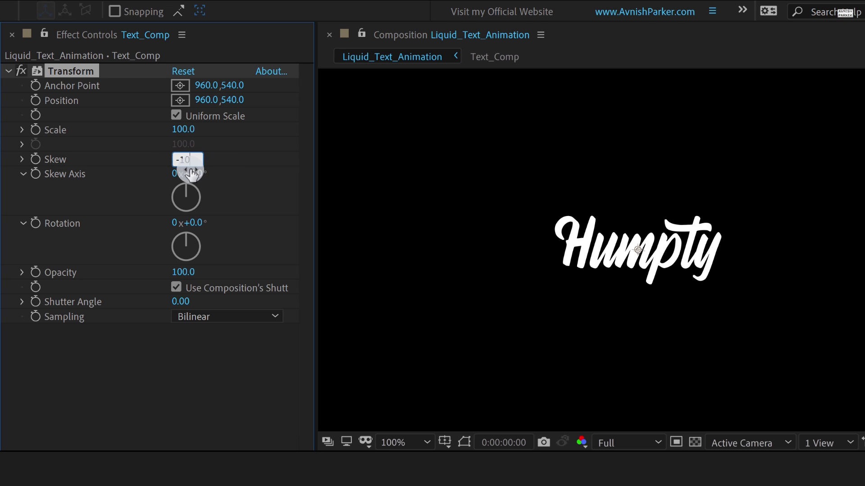
key(Return)
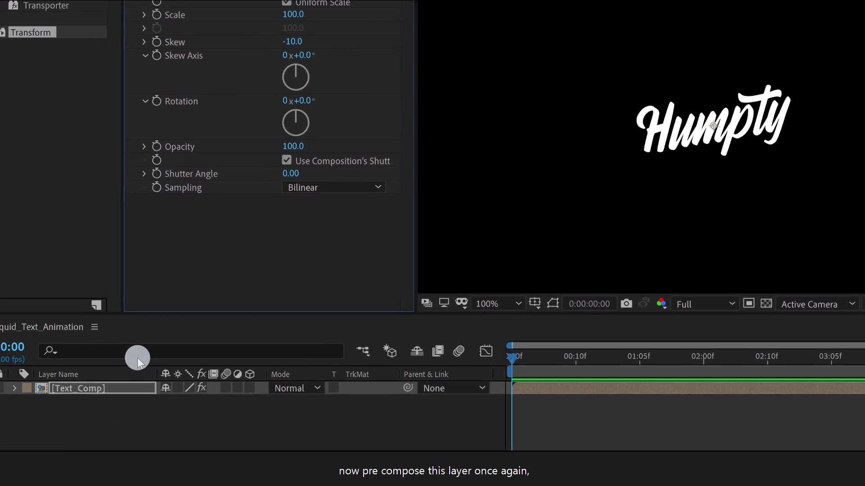
- Pre-compose Text_Comp again as Text_Skew, moving all attributes into the new composition
right_click(125, 388)
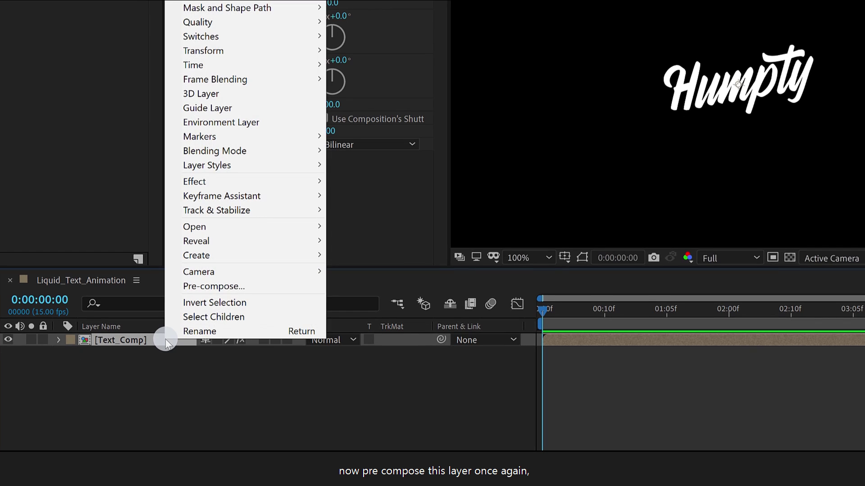
click(264, 285)
key(End)
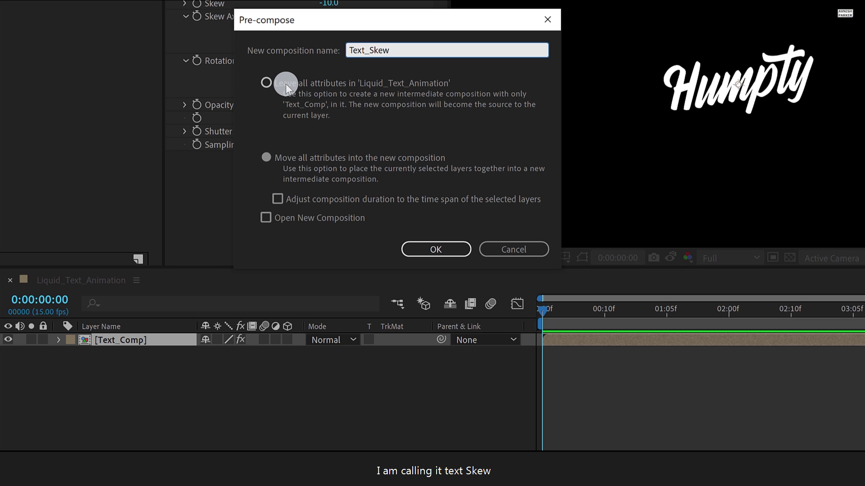
click(280, 157)
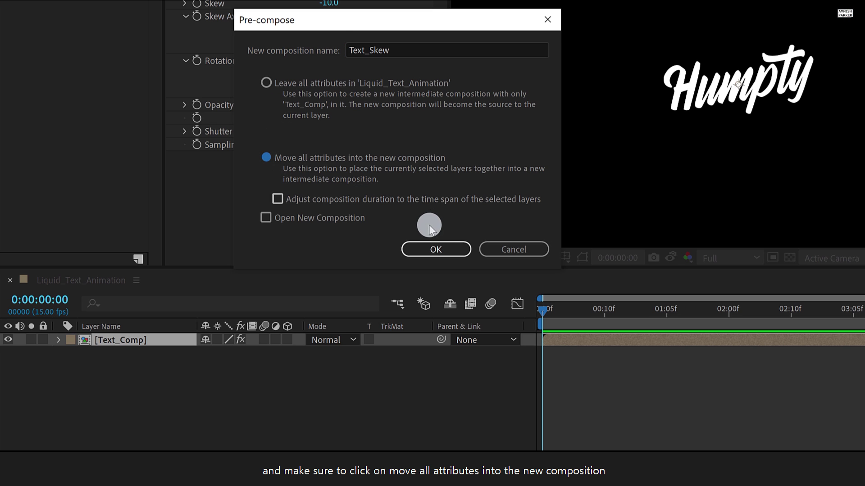
click(436, 248)
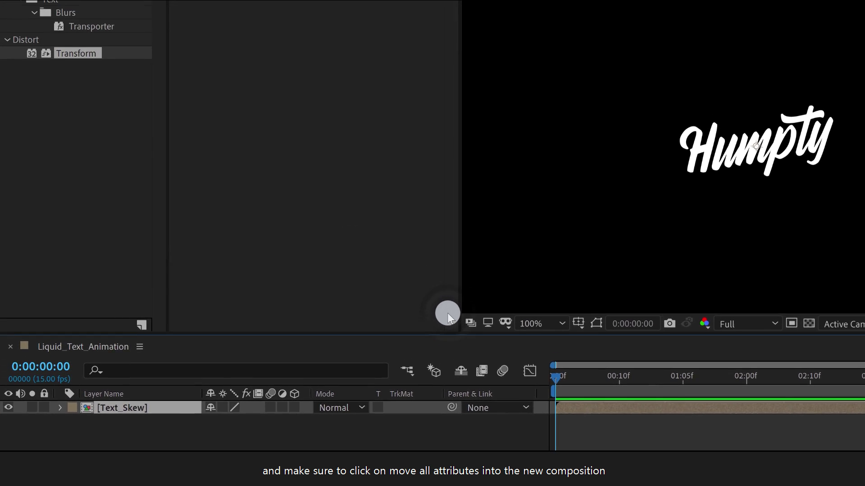
- Apply the Vegas effect to Text_Skew with Blend Mode set to Transparent
double_click(107, 27)
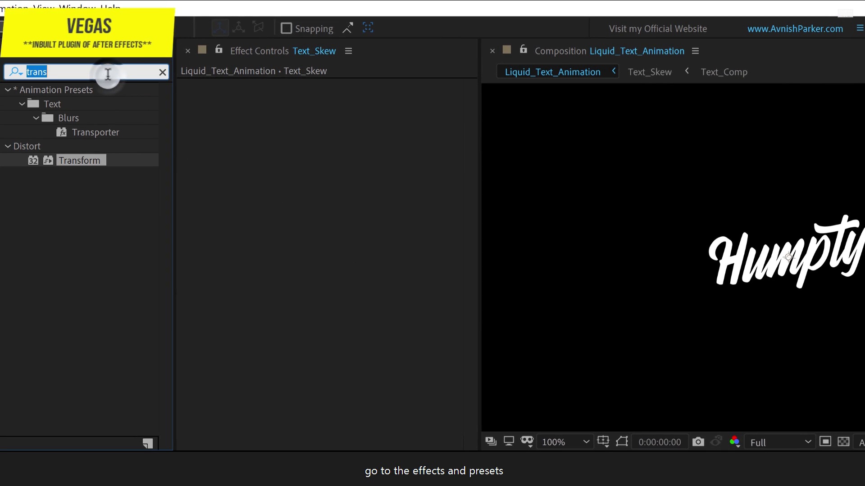
text(ve)
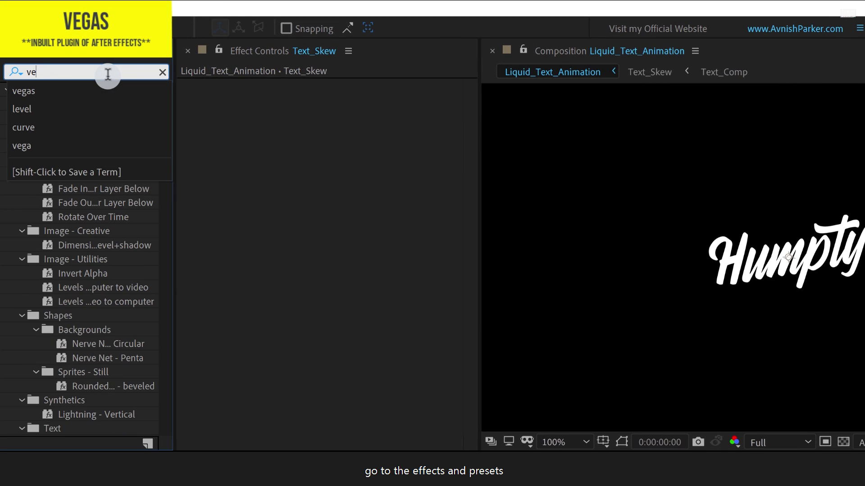
text(gas)
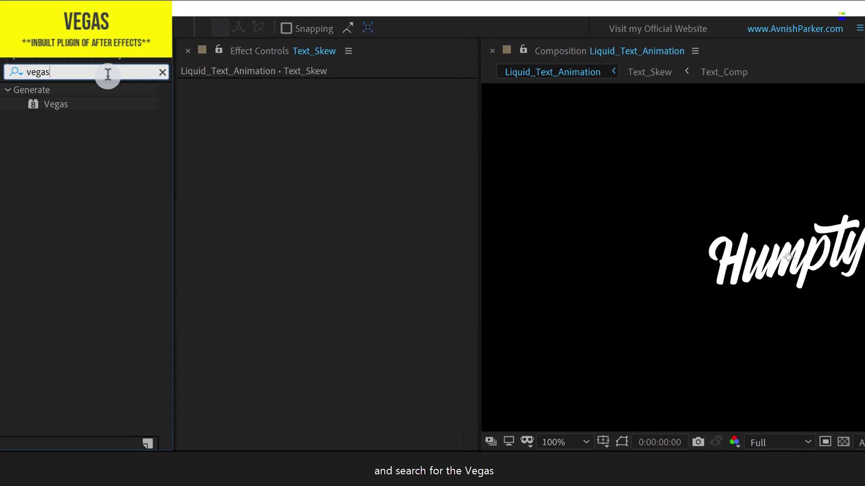
click(61, 104)
drag(60, 105, 222, 121)
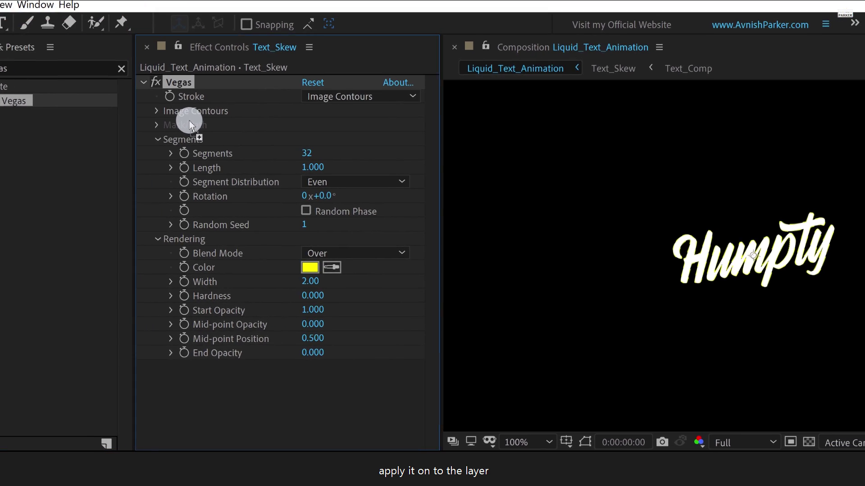
click(280, 249)
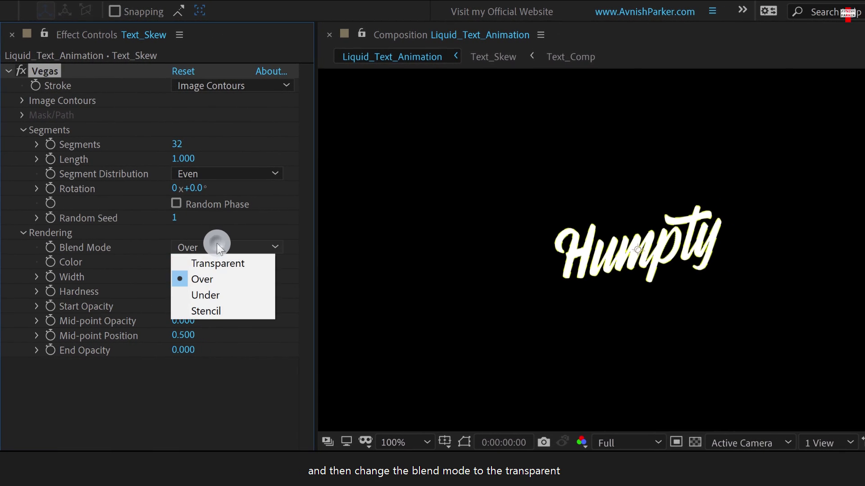
click(227, 263)
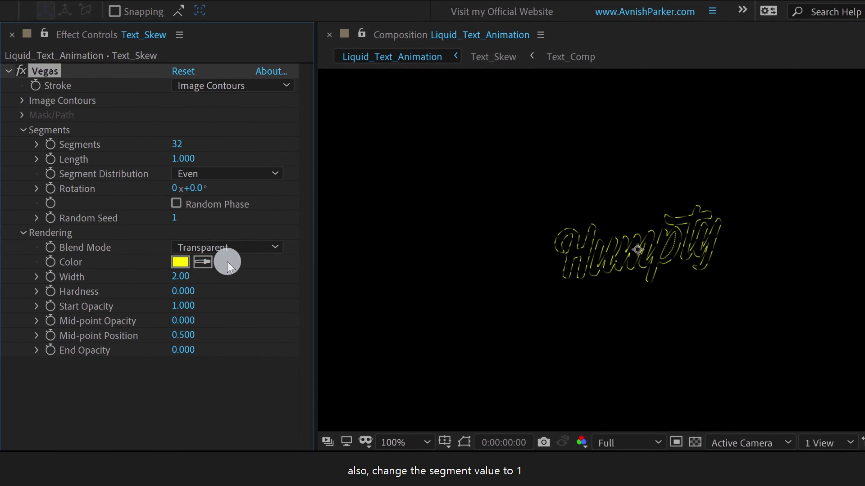
- Set Vegas Segments to 1 and End Opacity to 1
click(181, 144)
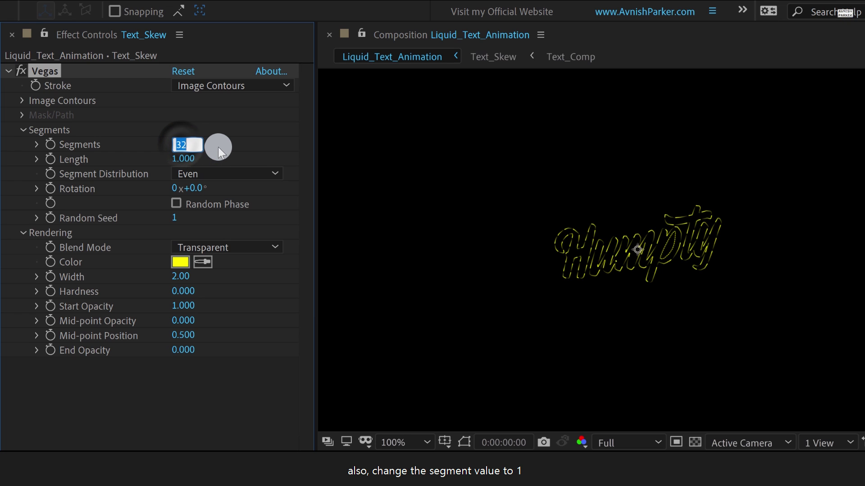
text(1)
key(Return)
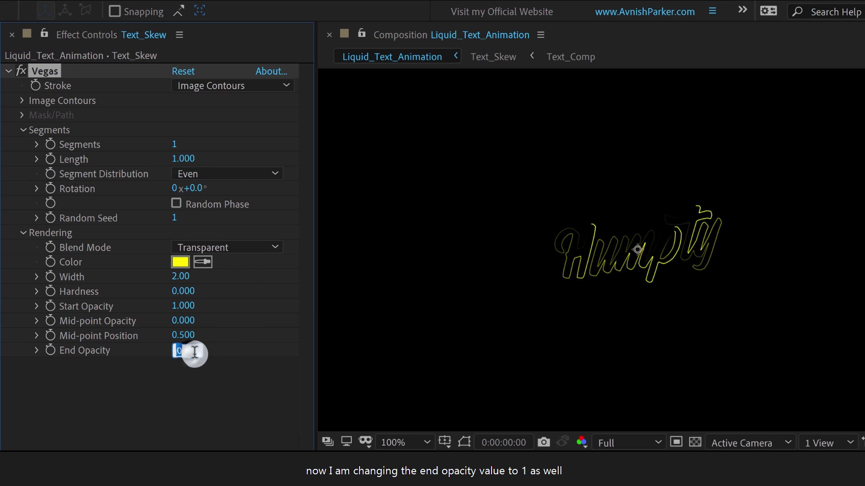
text(1)
key(Return)
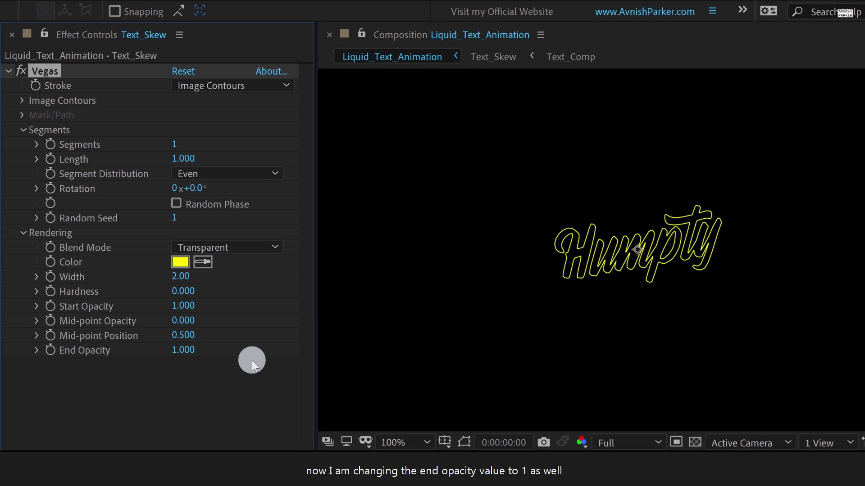
- Make the Vegas stroke white with Width 4, and move the time to 0:00:02:00
click(182, 264)
mouse_move(365, 222)
mouse_down()
mouse_move(340, 154)
mouse_move(378, 155)
mouse_up()
click(698, 160)
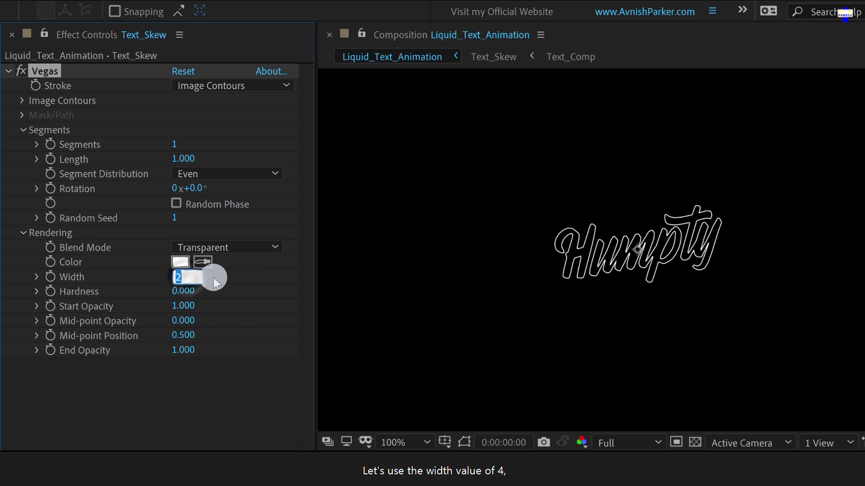
text(4)
key(Return)
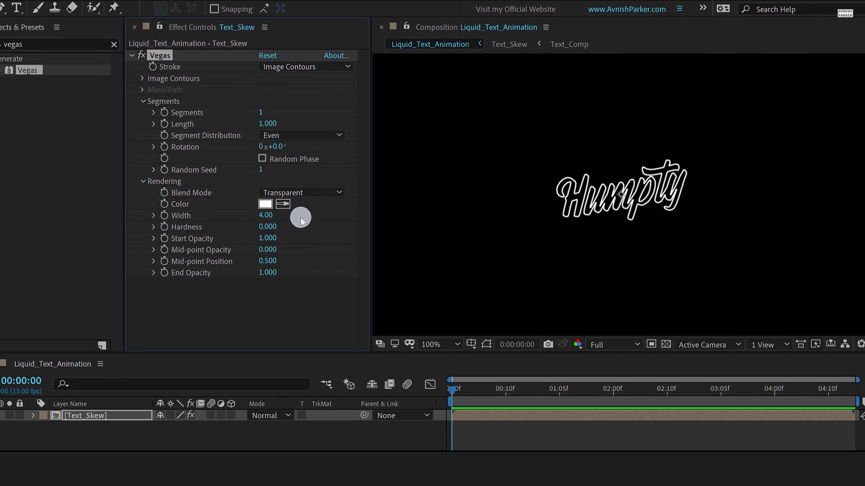
drag(469, 380, 609, 388)
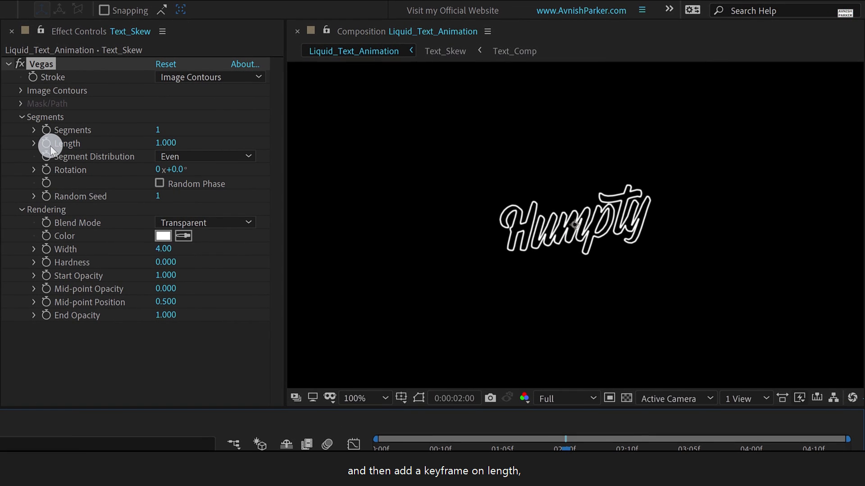
- Keyframe Vegas Length and Rotation at 2 s, starting from Length 0 and Rotation -90° at frame 0
click(48, 144)
click(43, 169)
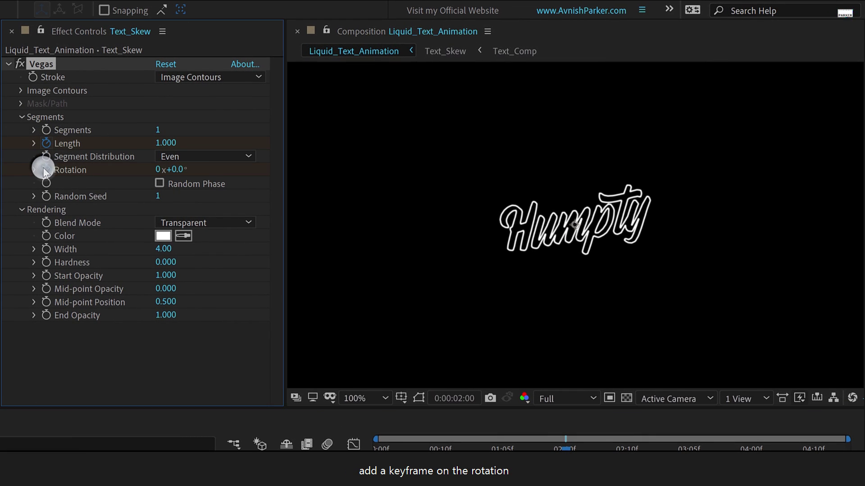
click(468, 383)
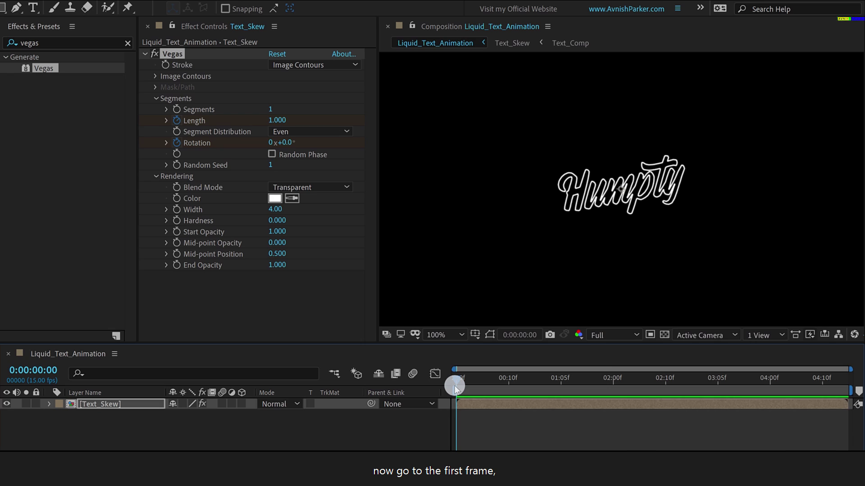
click(283, 120)
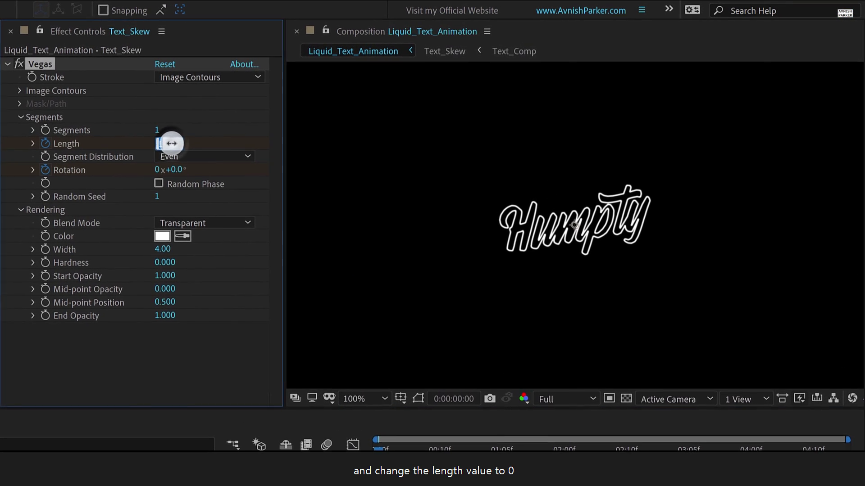
text(0)
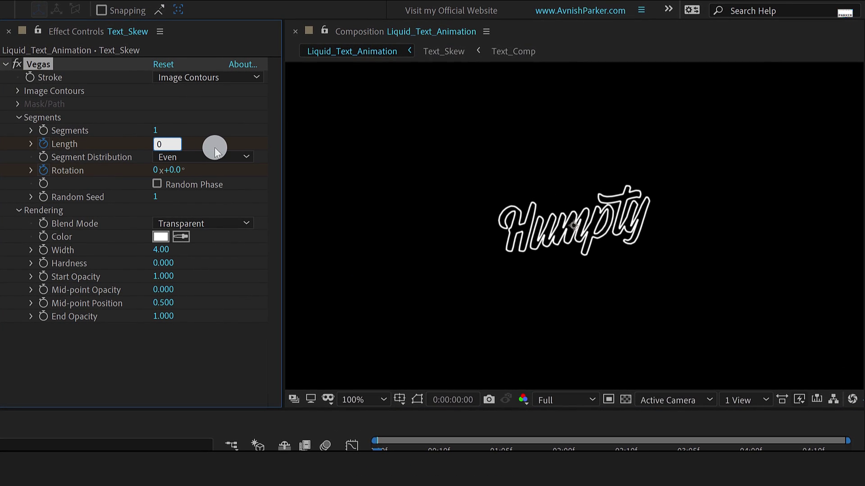
key(Return)
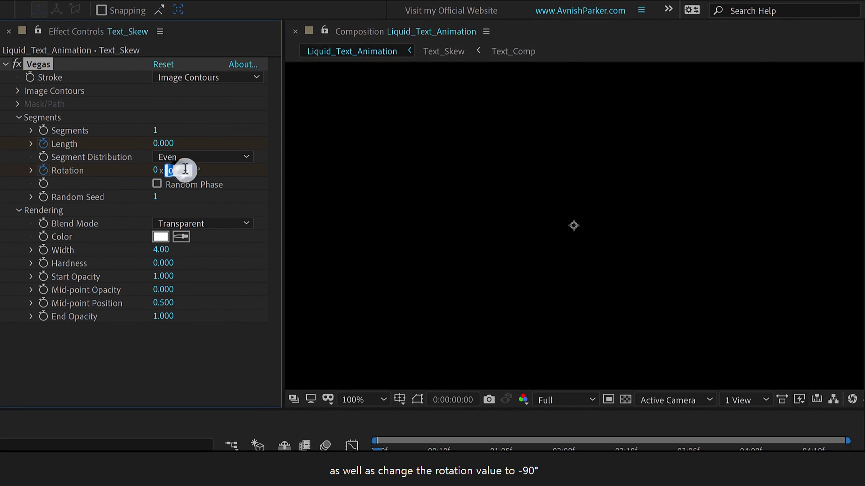
text(-9)
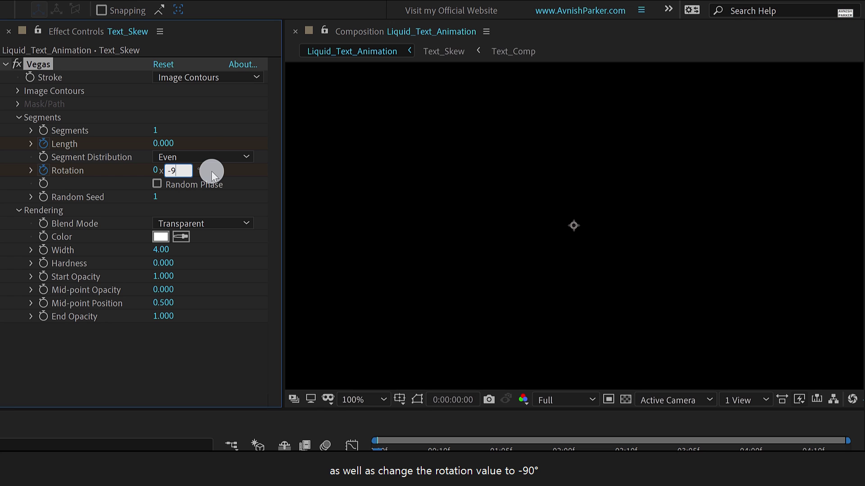
text(0)
key(Return)
- Preview the stroke draw-on and enable Vegas Random Phase
key(space)
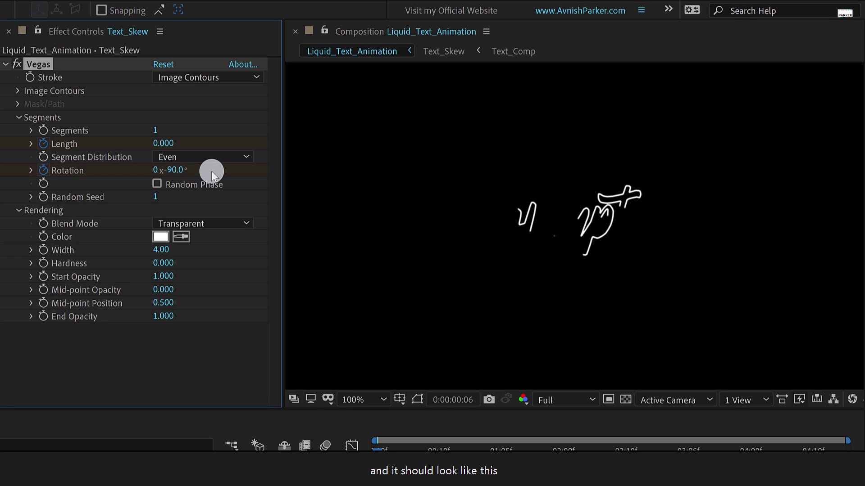
key(space)
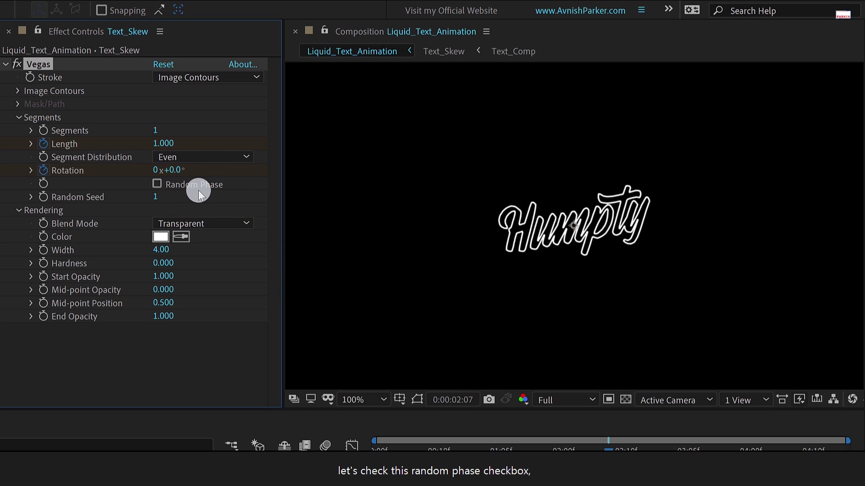
click(156, 185)
drag(440, 371, 489, 371)
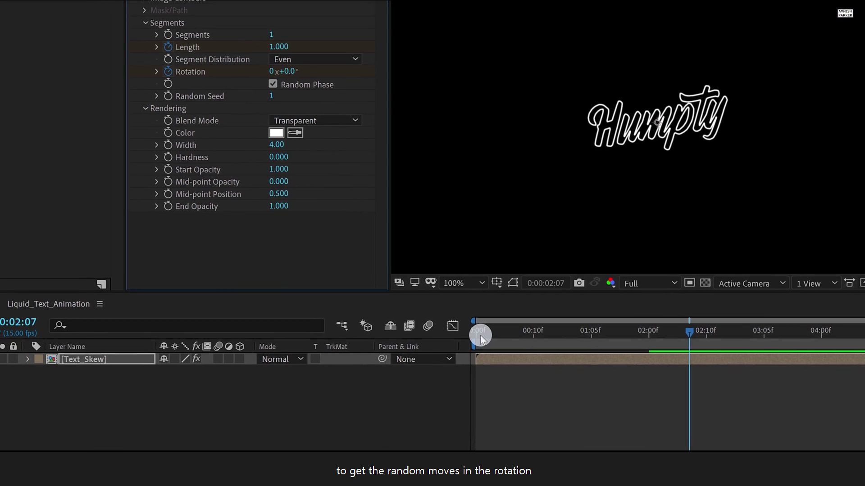
drag(570, 315, 676, 316)
- Apply Easy Ease to all four Length and Rotation keyframes
key(u)
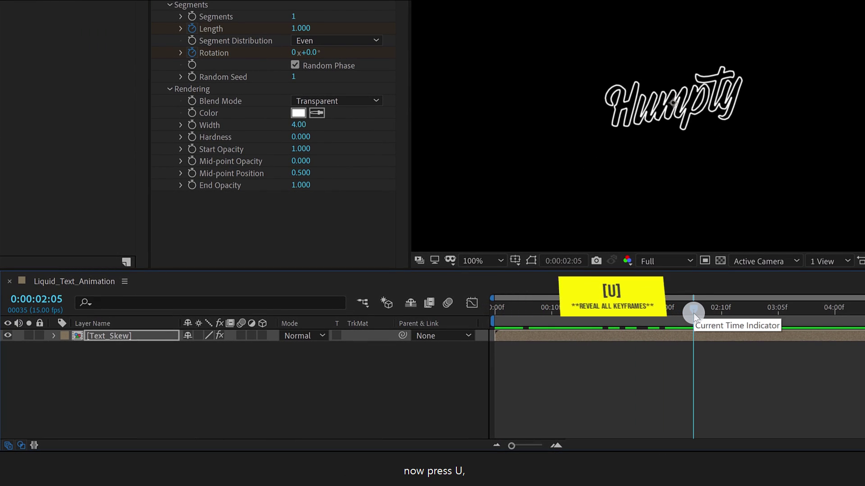
drag(694, 351, 491, 392)
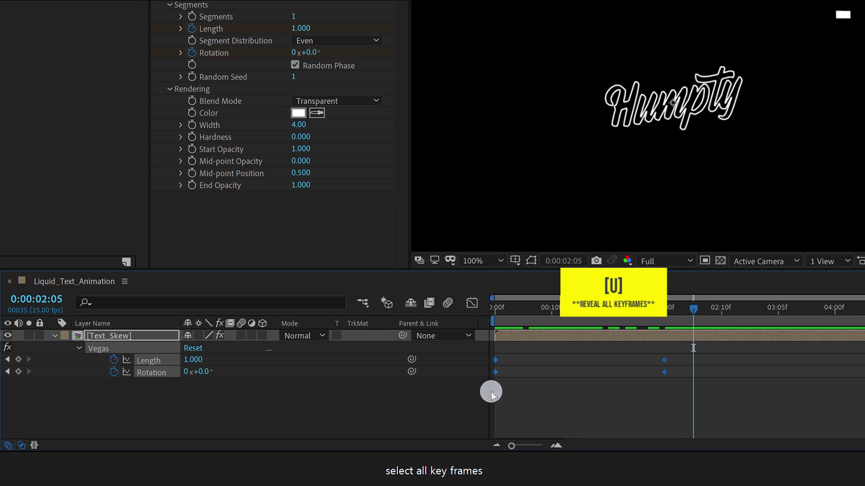
key(F9)
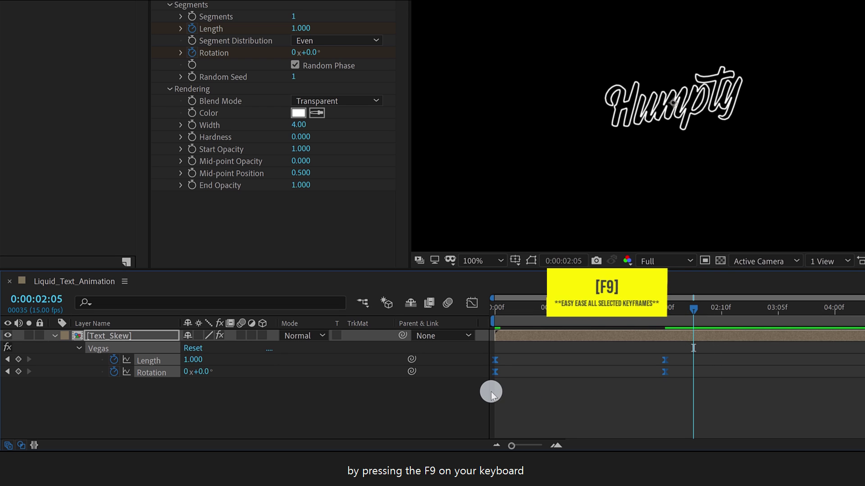
key(F9)
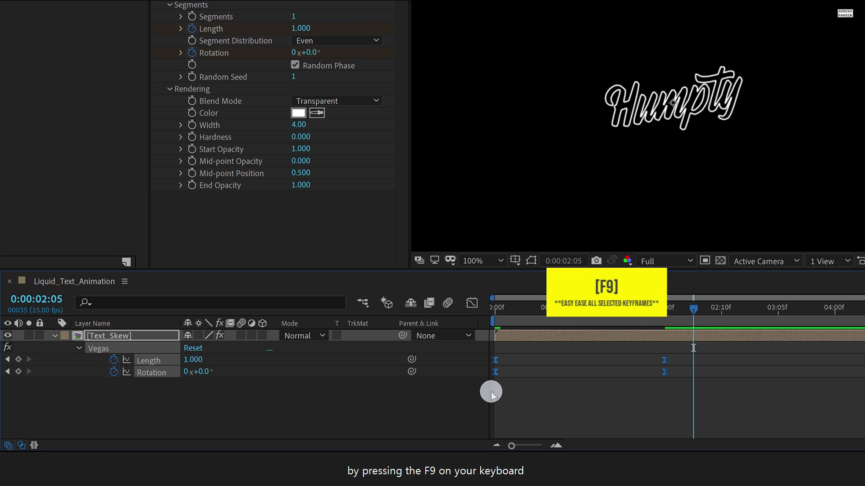
key(u)
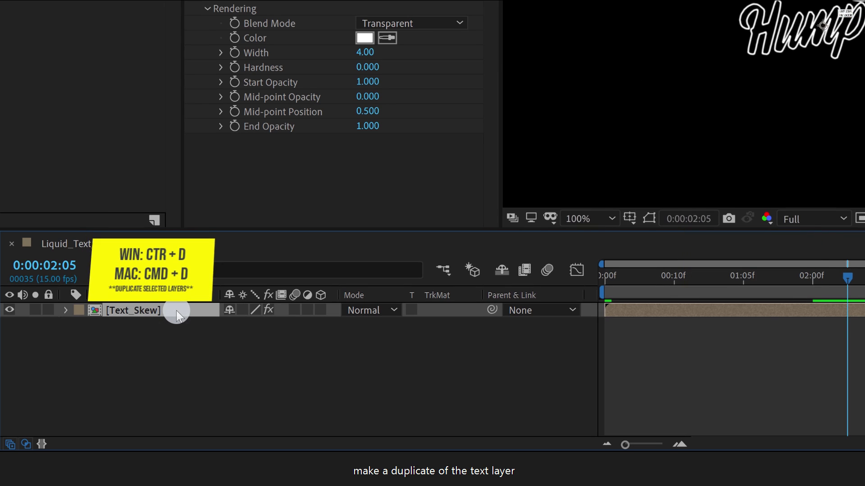
- Duplicate the stroke layer and rename the copies Text_Blue (top) and Text_White (bottom)
key(ctrl+d)
key(Return)
text(Text_Blue)
key(Return)
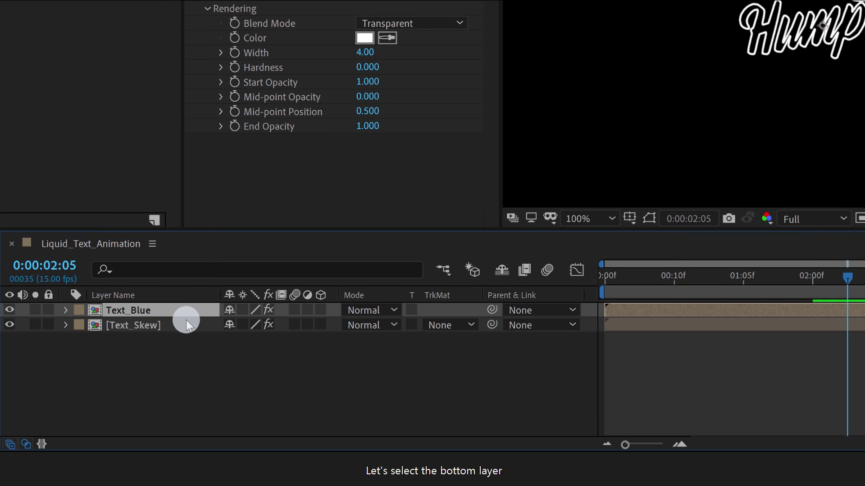
click(186, 321)
key(Return)
key(BackSpace)
key(BackSpace)
key(BackSpace)
key(BackSpace)
text(White)
key(Return)
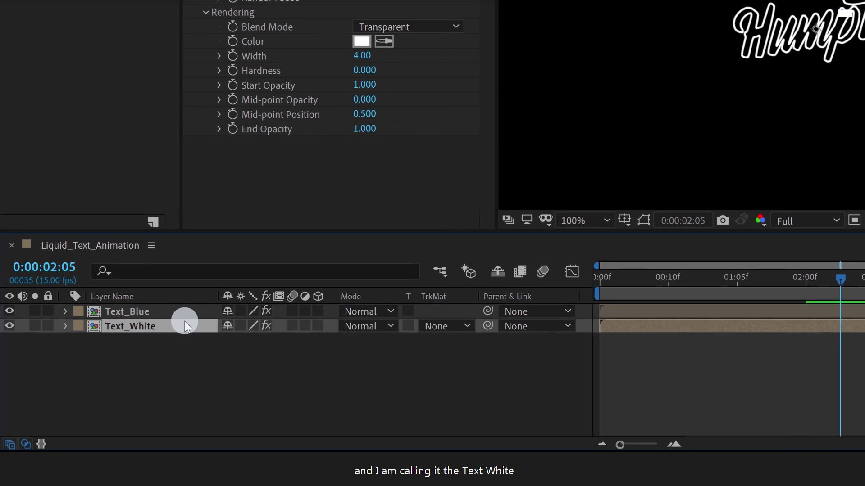
click(178, 311)
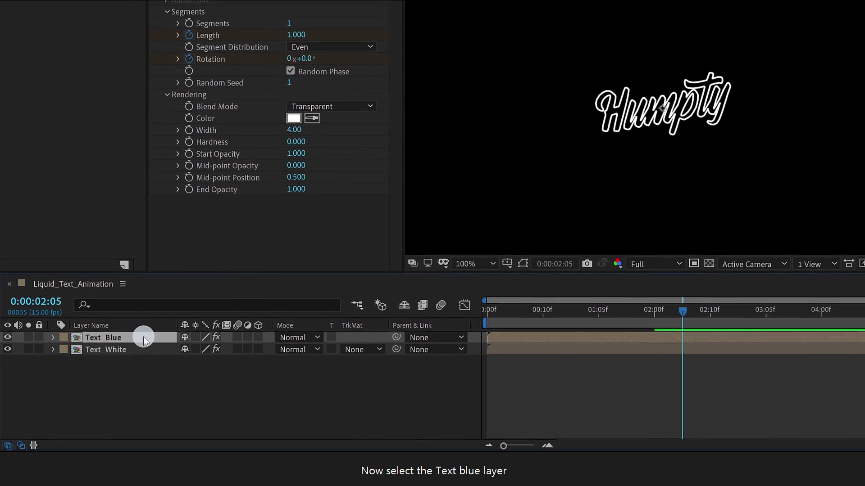
- Set the Text_Blue Vegas stroke colour to bright blue 0064FF
click(303, 109)
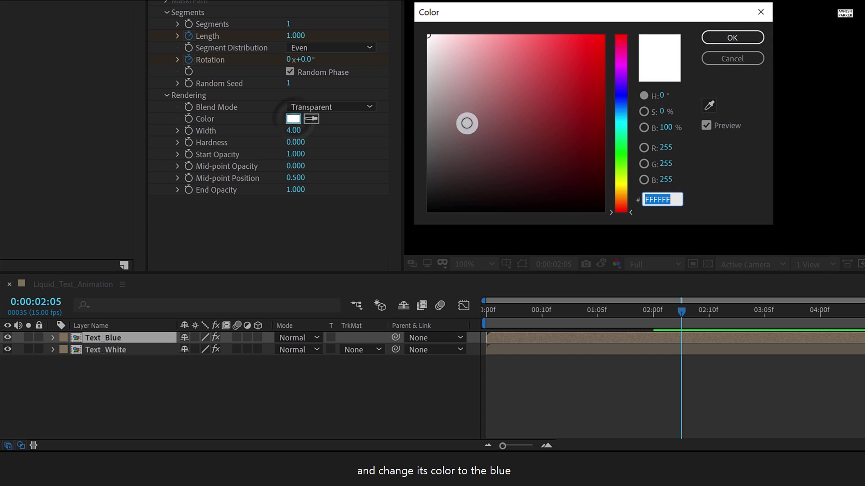
click(619, 112)
drag(620, 112, 618, 105)
drag(596, 54, 618, 24)
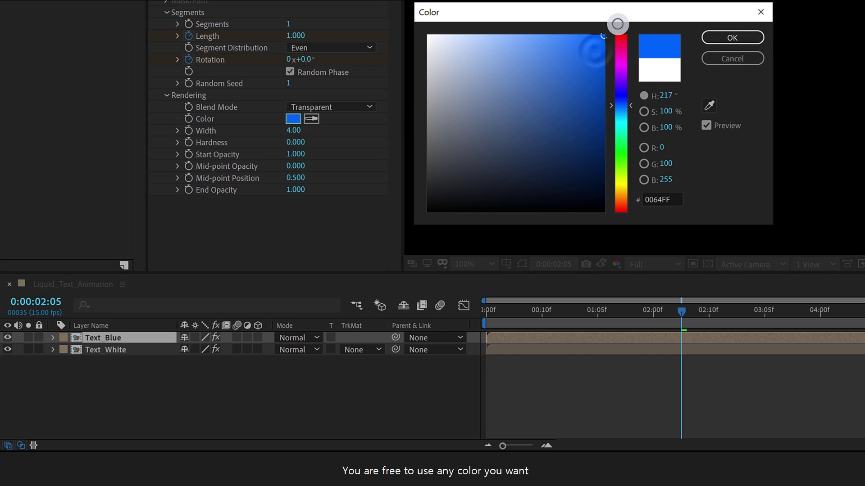
click(712, 38)
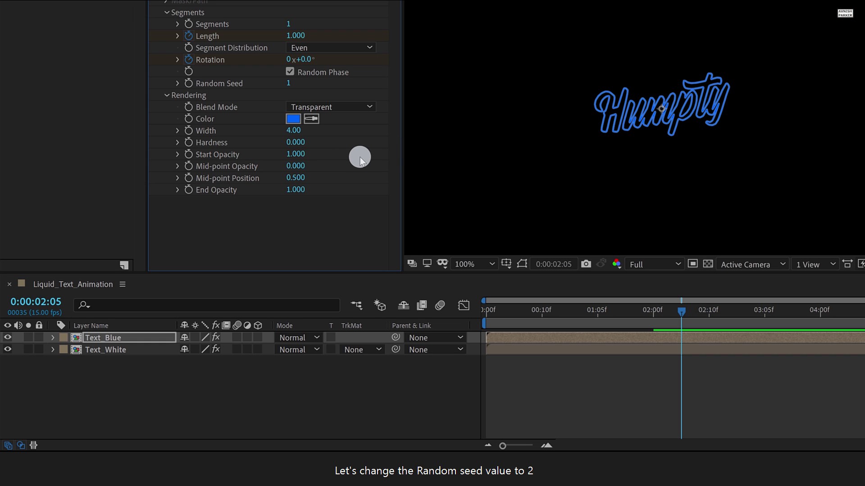
- Set Text_Blue's Random Seed to 2 and delay it 5 frames behind Text_White
click(289, 85)
text(2)
key(Return)
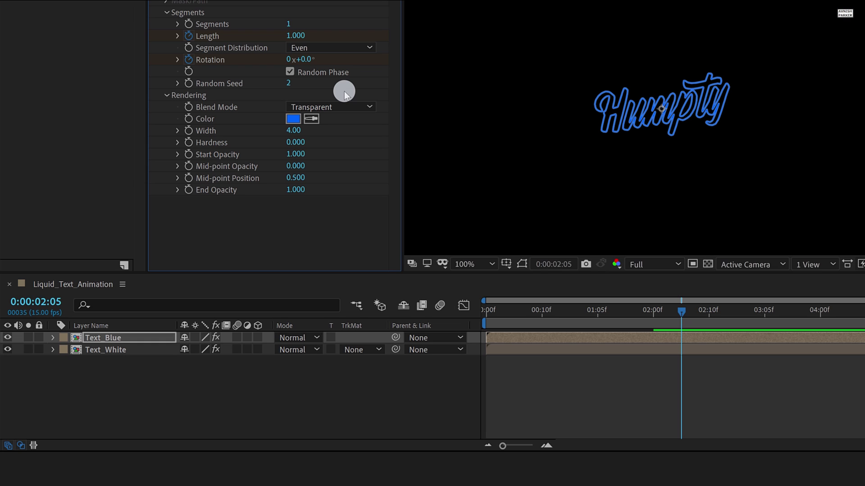
mouse_move(505, 310)
mouse_down()
mouse_move(480, 312)
mouse_move(568, 313)
mouse_up()
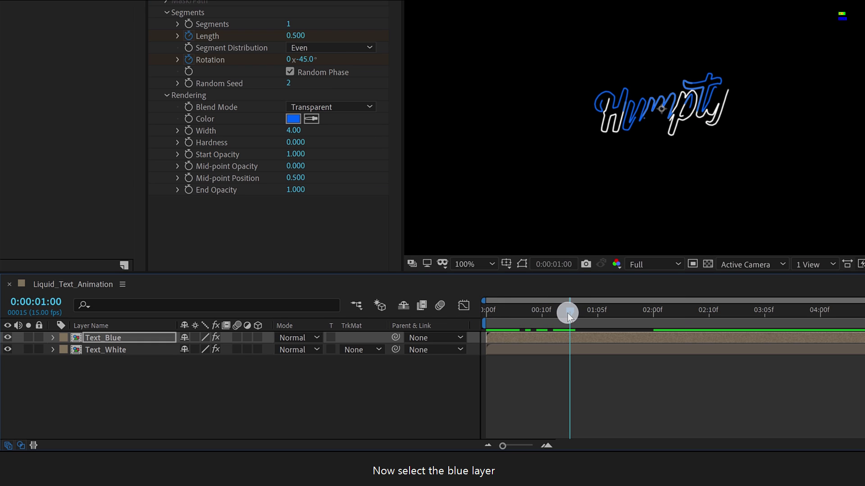
drag(497, 338, 520, 334)
click(513, 312)
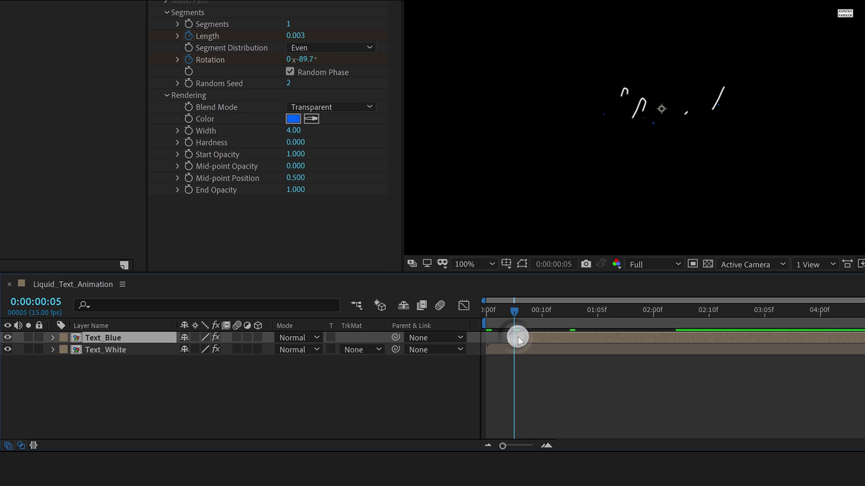
drag(509, 312, 643, 329)
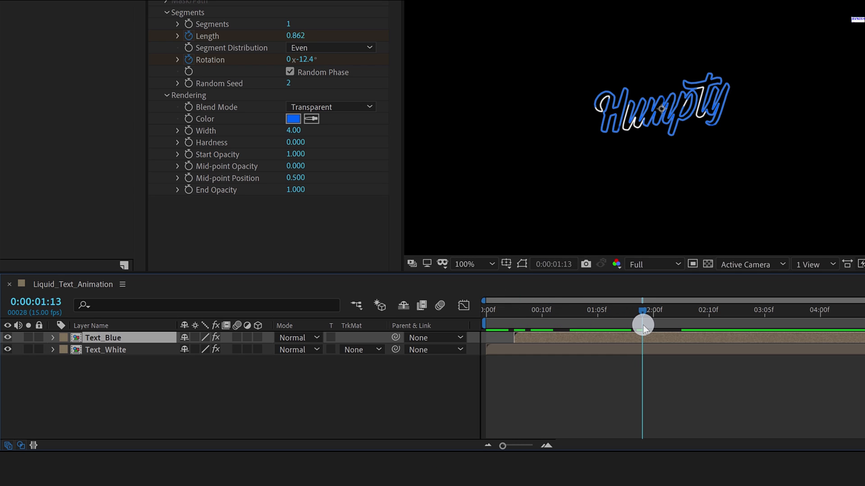
- Set the Text_Blue Vegas stroke Width to 6
click(295, 131)
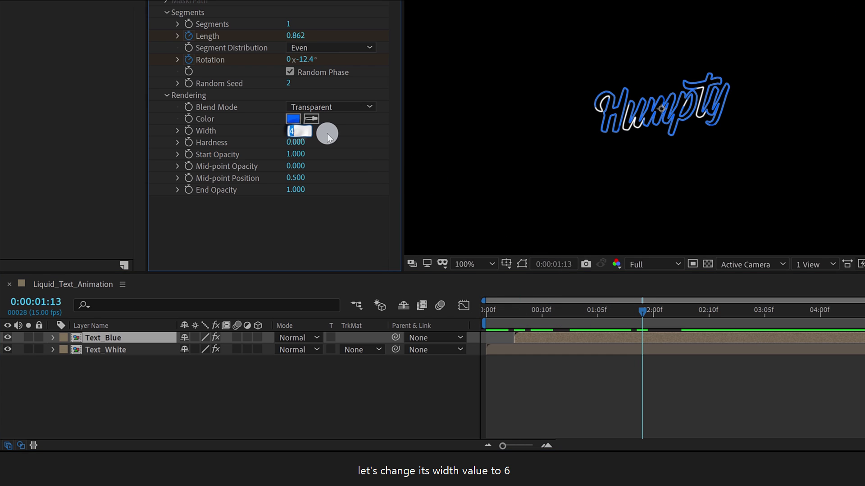
text(6)
key(Return)
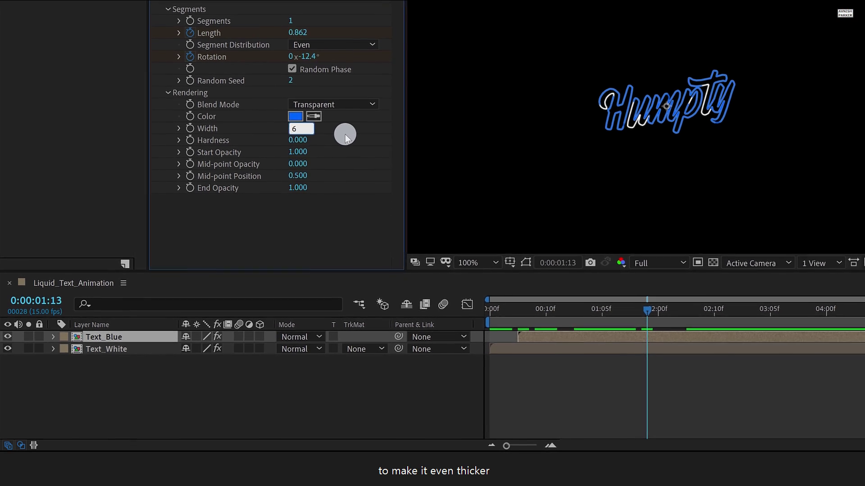
- Duplicate Text_Blue as Text_Blue 2 and delay it to start at frame 10
click(168, 328)
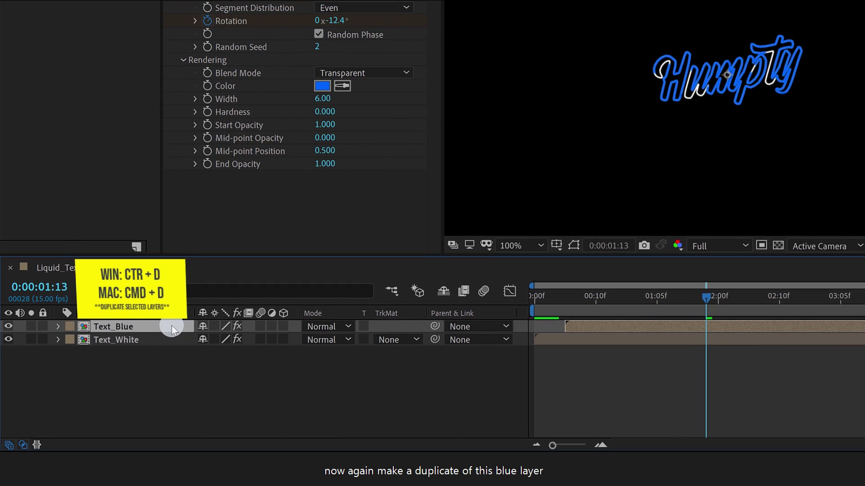
key(ctrl+d)
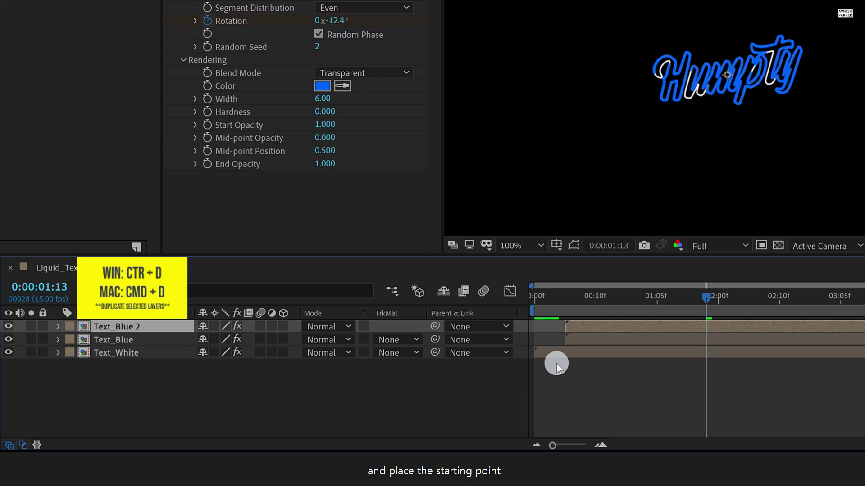
drag(572, 328, 603, 332)
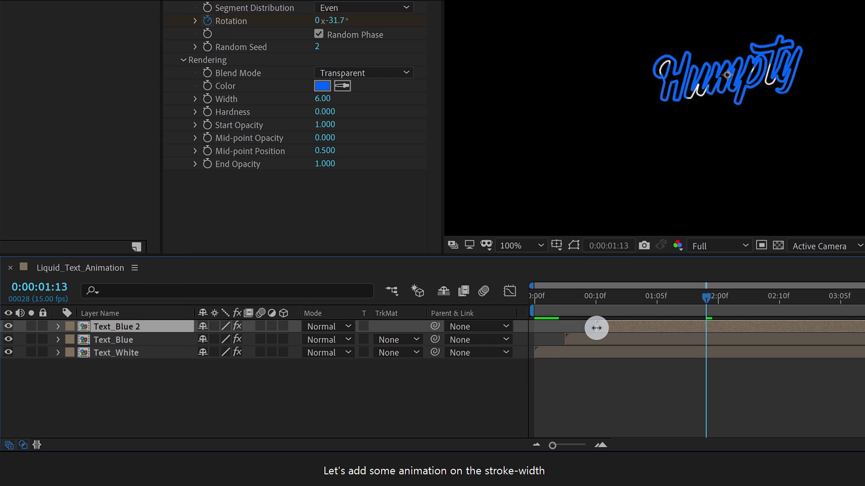
drag(609, 301, 596, 300)
click(606, 329)
drag(605, 331, 609, 332)
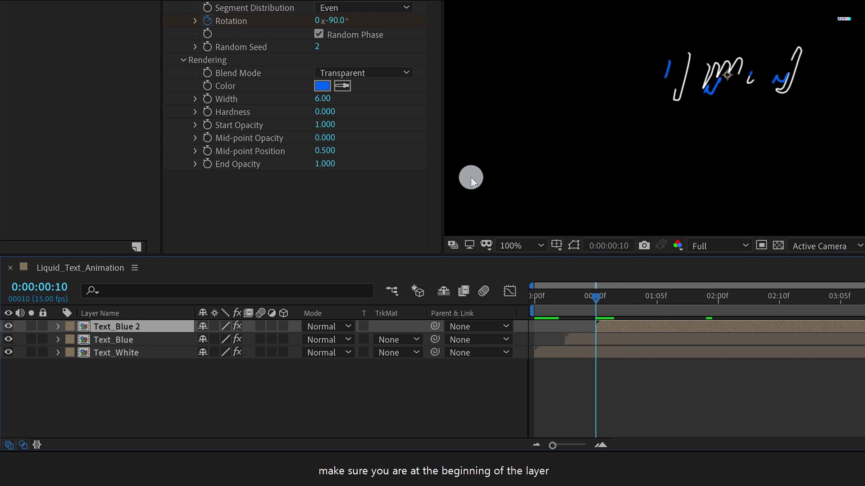
- Keyframe Text_Blue 2's stroke Width from 6.00 at its start to 11.00 at 2 seconds
click(210, 101)
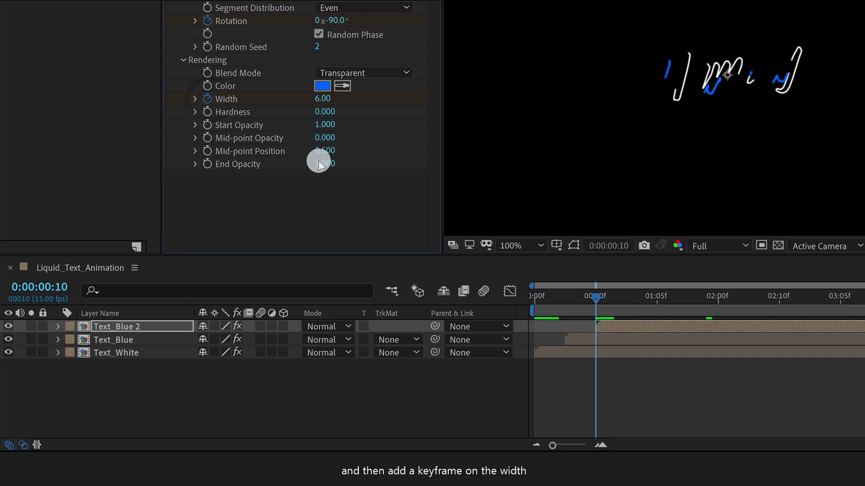
click(718, 299)
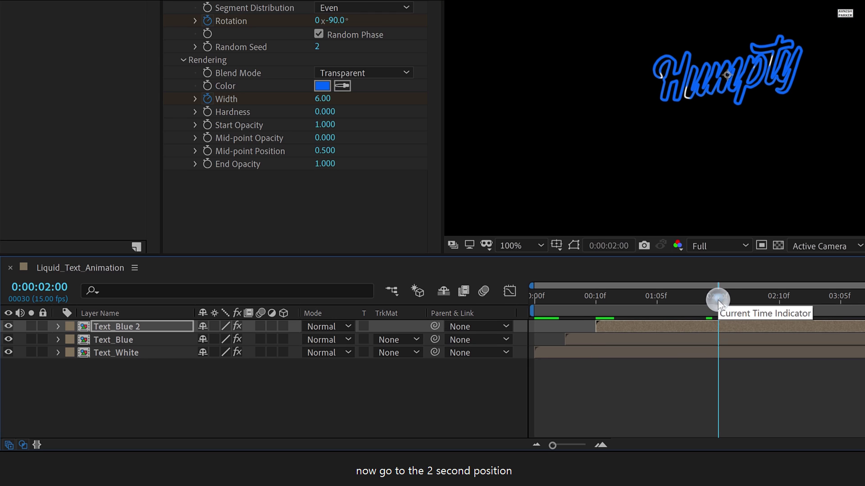
click(323, 99)
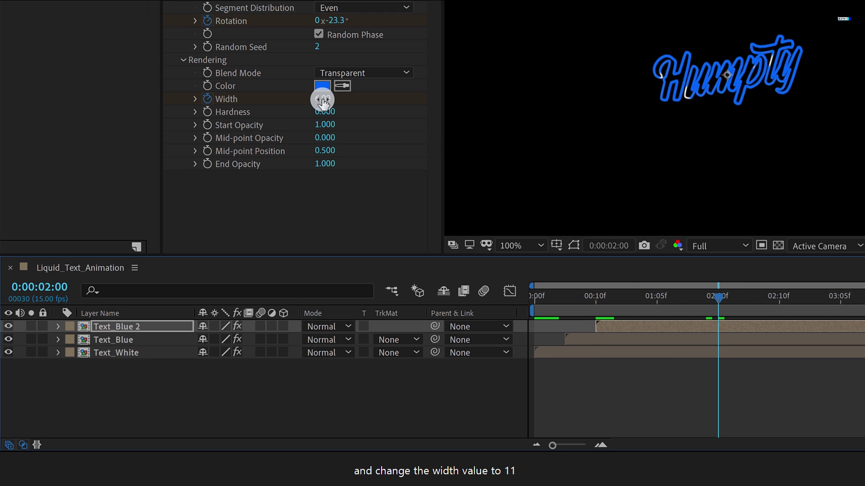
text(11)
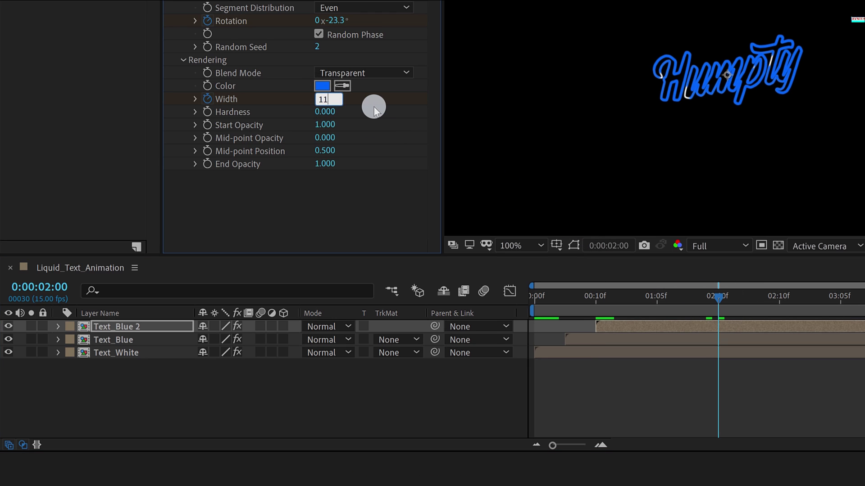
key(Return)
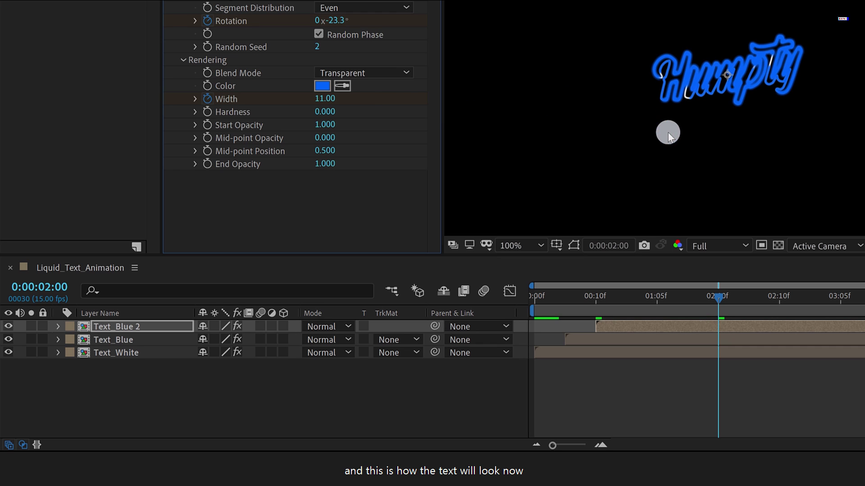
- Apply a Minimax effect to Text_Blue 2, placed above Vegas
mouse_move(591, 298)
mouse_down()
mouse_move(569, 304)
mouse_move(693, 318)
mouse_up()
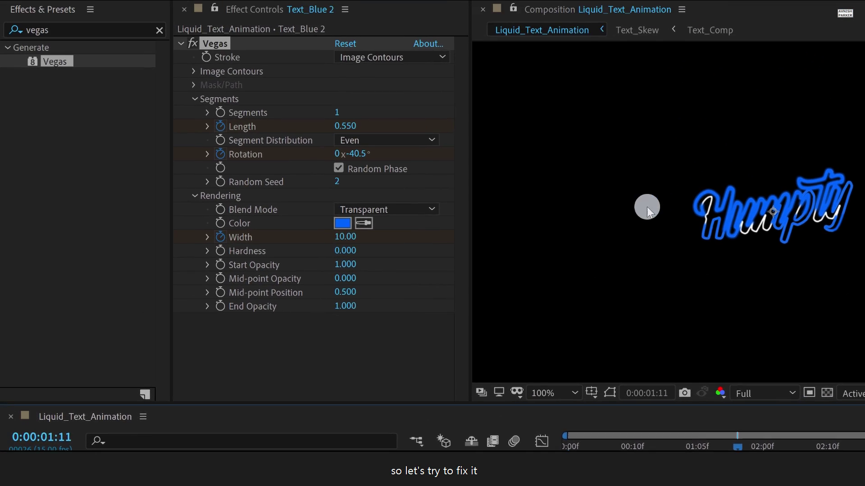
click(100, 69)
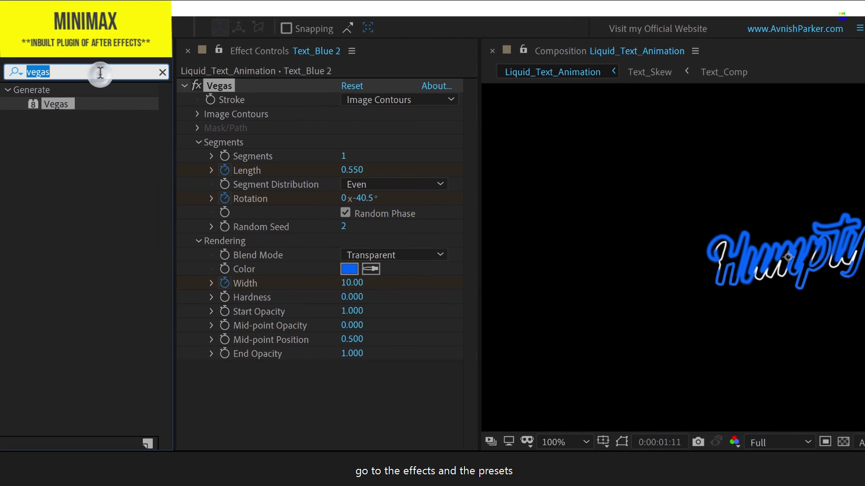
text(minim)
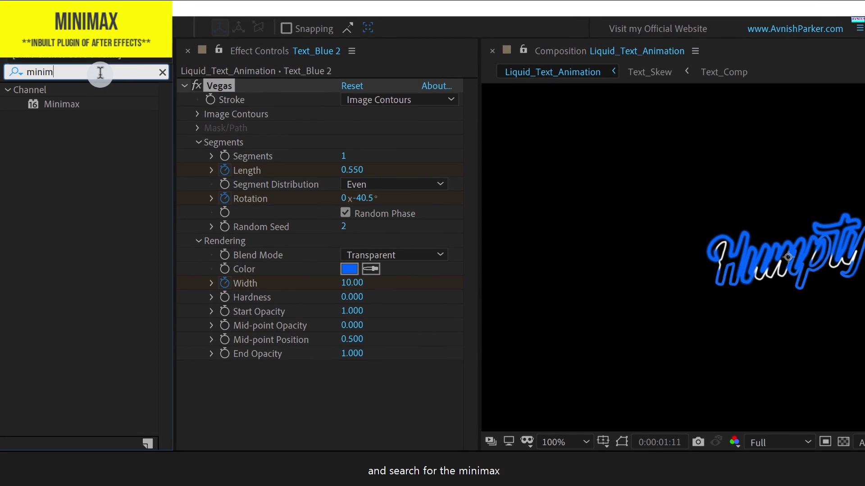
drag(67, 103, 237, 92)
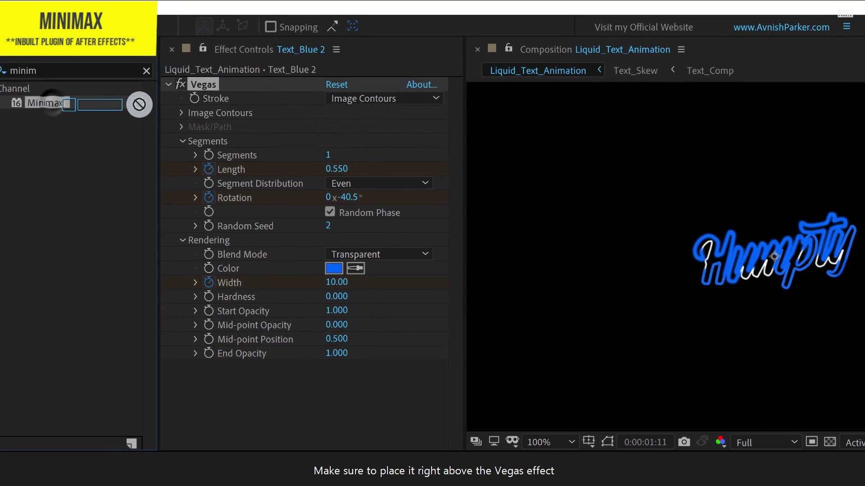
drag(151, 85, 154, 75)
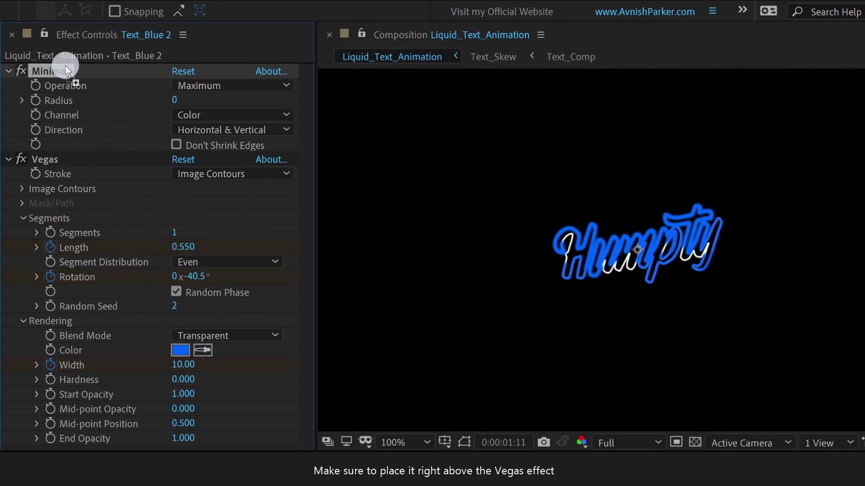
- Set Minimax Operation to Minimum, Channel to Alpha and Color, and Radius to 5
click(221, 86)
click(222, 101)
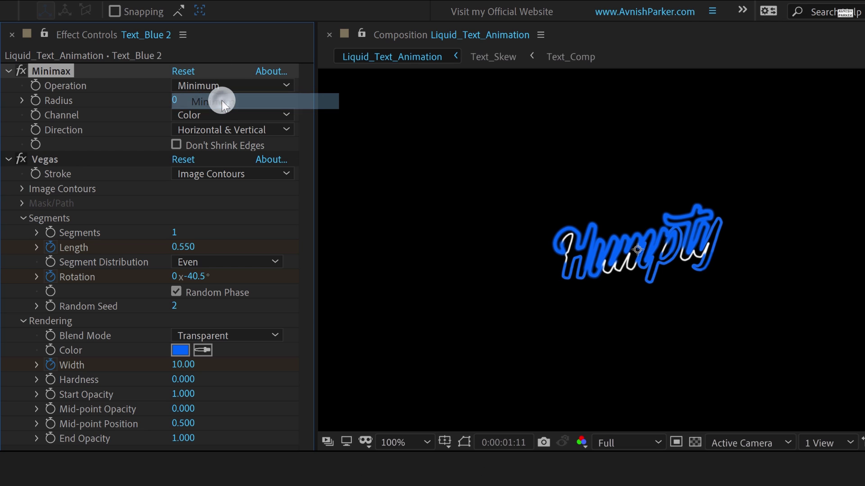
click(220, 112)
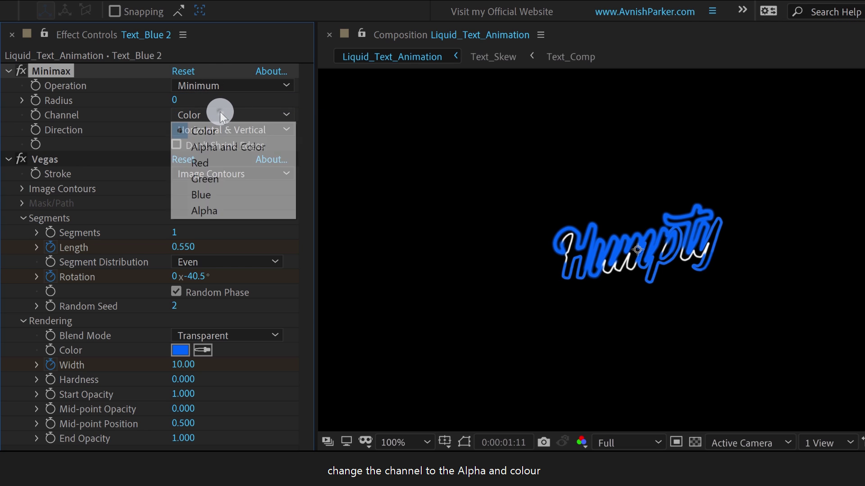
click(226, 145)
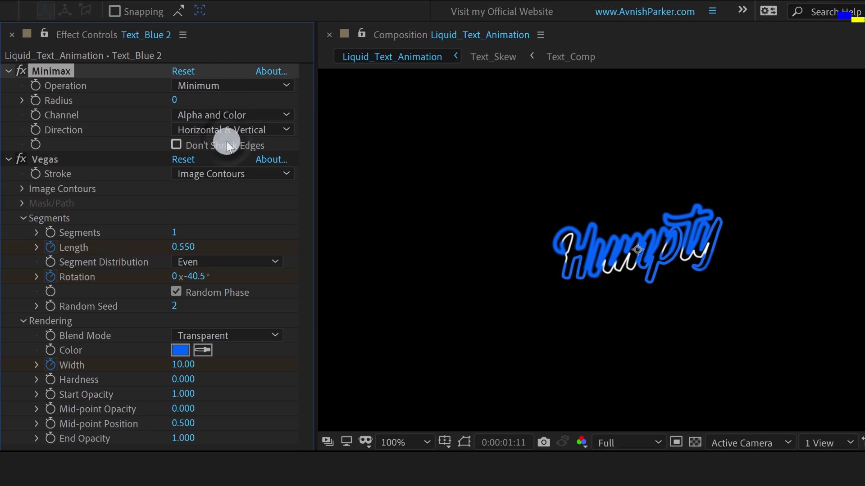
click(176, 100)
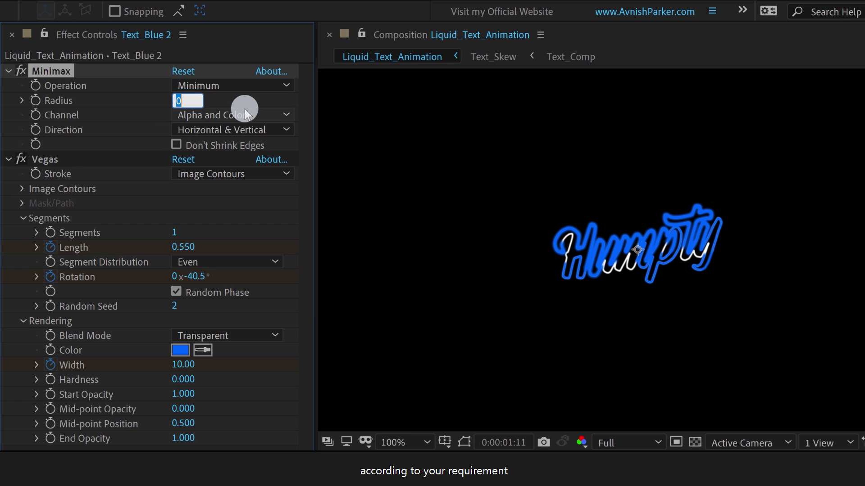
key(Up)
key(Up)
key(Up)
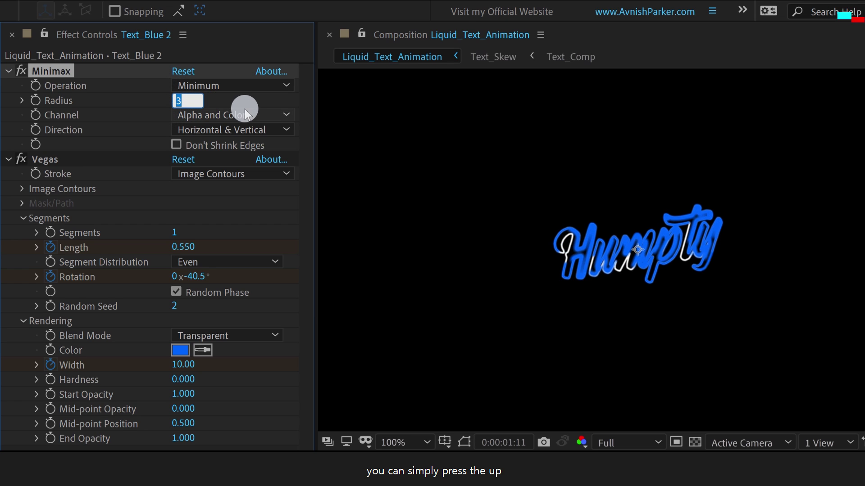
key(Up)
key(Up)
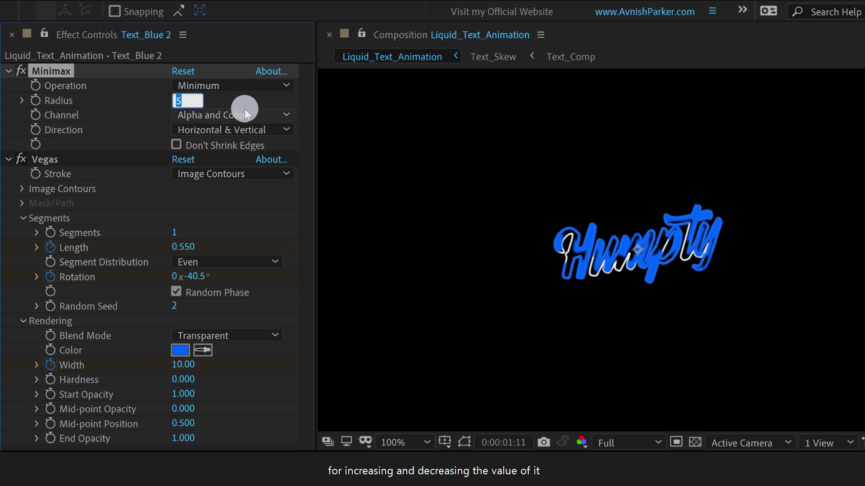
key(Return)
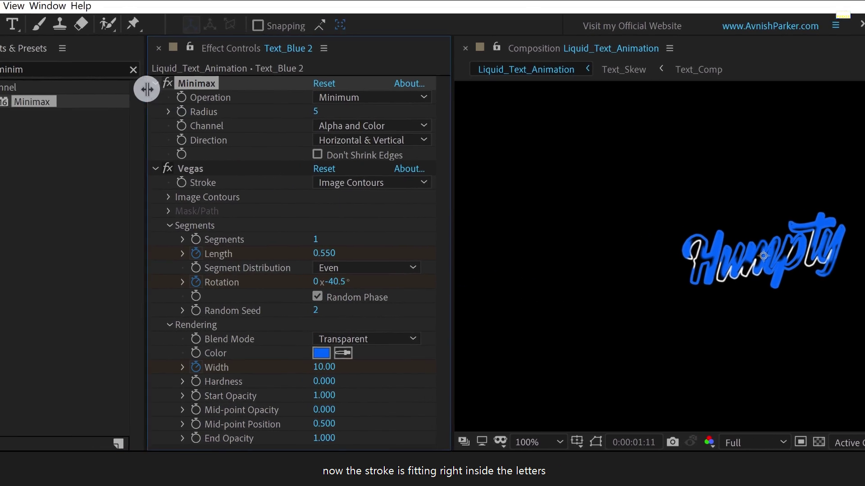
- Add Simple Choker below Vegas on Text_Blue 2 with Choke Matte 4, then scrub to check
double_click(93, 69)
text(choke)
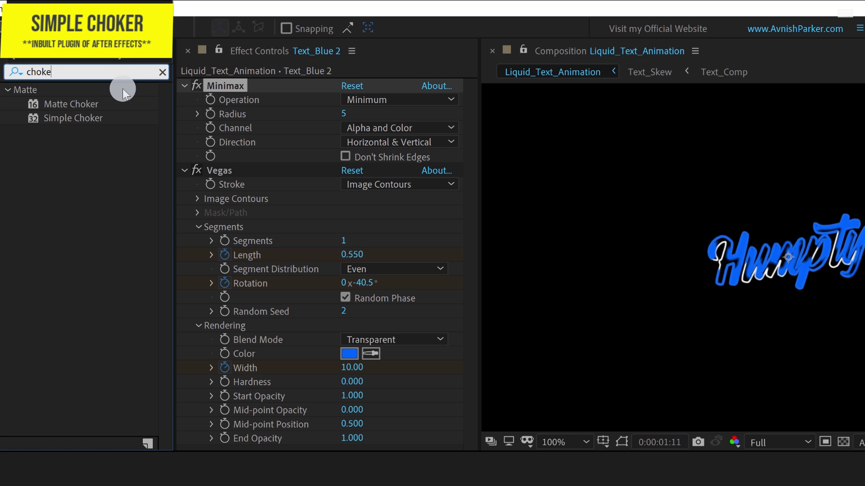
click(100, 119)
drag(100, 118, 288, 430)
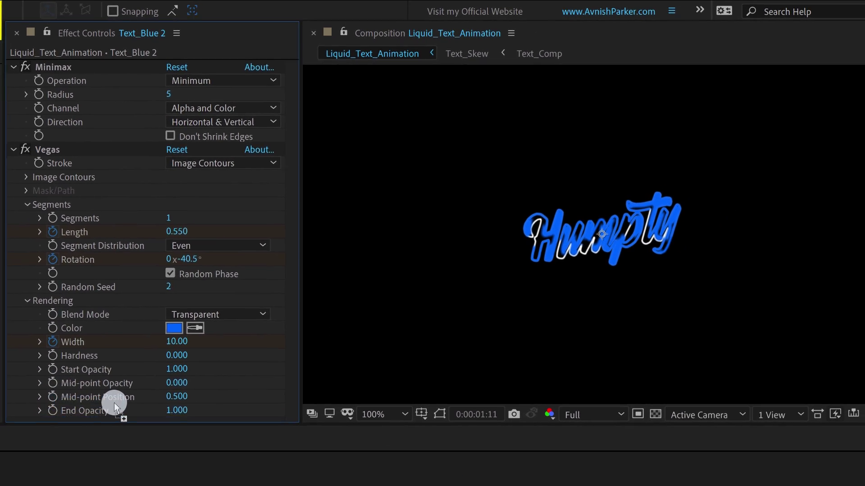
drag(114, 403, 115, 403)
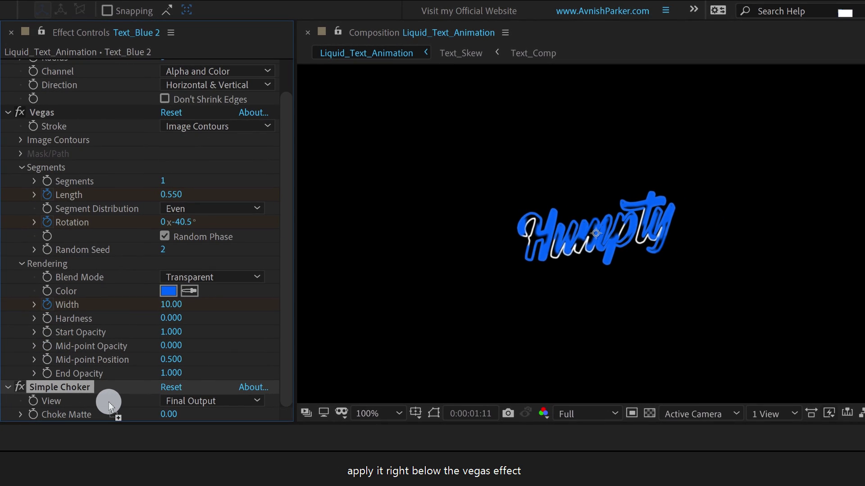
click(170, 413)
text(4)
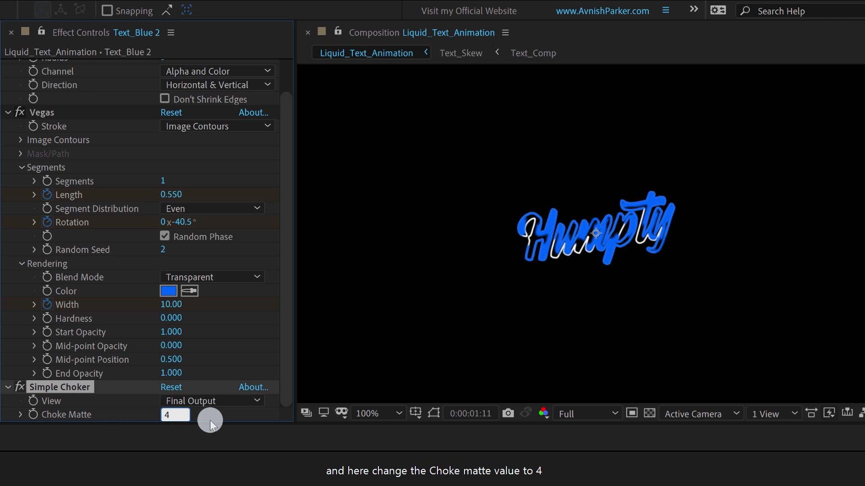
key(Return)
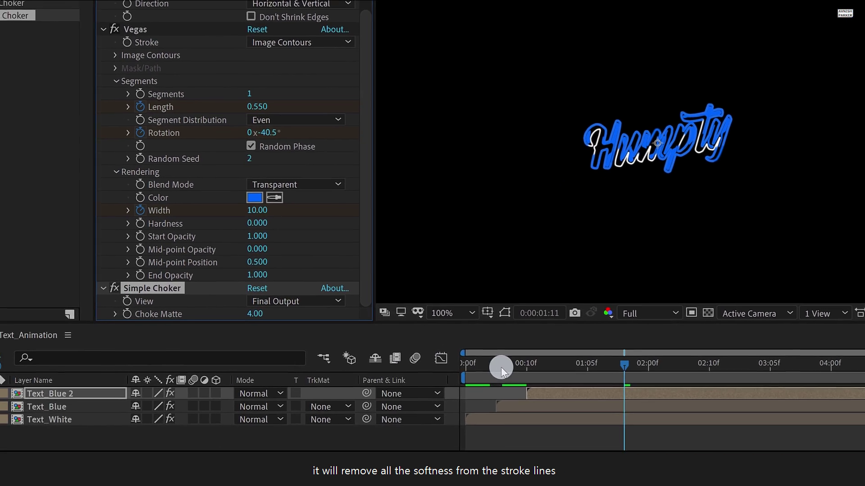
click(422, 473)
mouse_move(522, 328)
mouse_down()
mouse_move(713, 344)
mouse_move(799, 323)
mouse_move(580, 331)
mouse_up()
- Duplicate Text_Blue 2 and rename the copy Text_Red
click(581, 331)
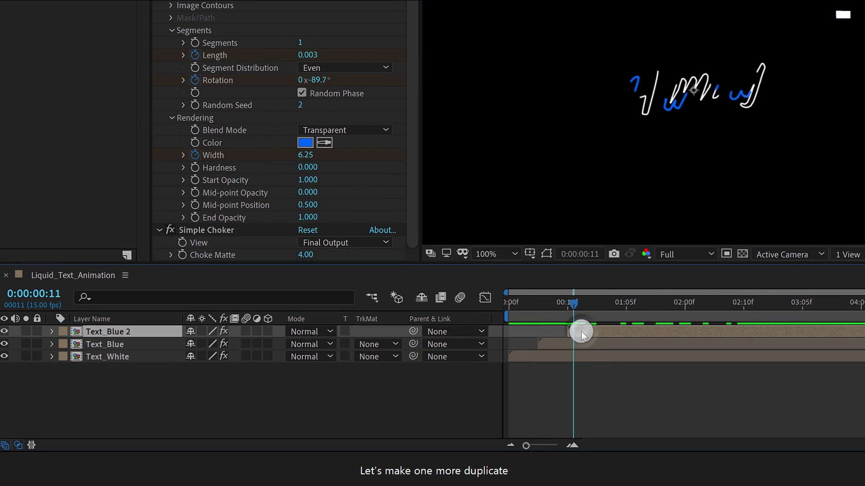
key(ctrl+d)
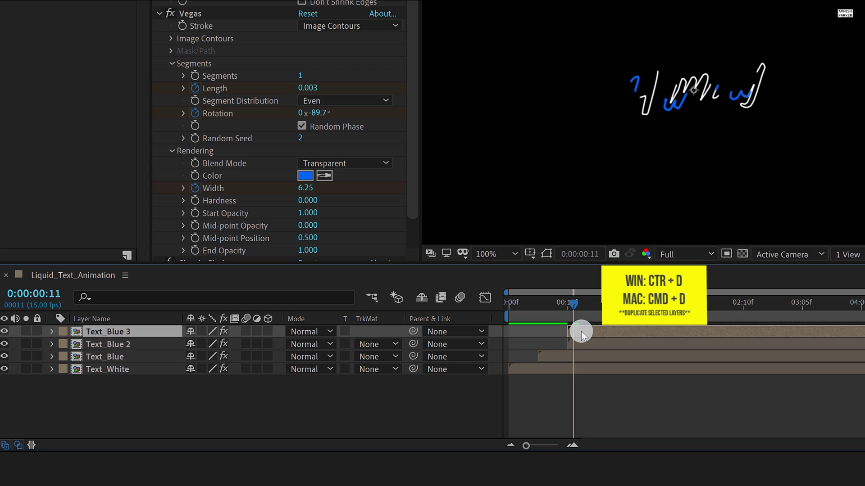
key(Return)
key(BackSpace)
key(BackSpace)
key(BackSpace)
key(BackSpace)
key(BackSpace)
key(BackSpace)
text(Red)
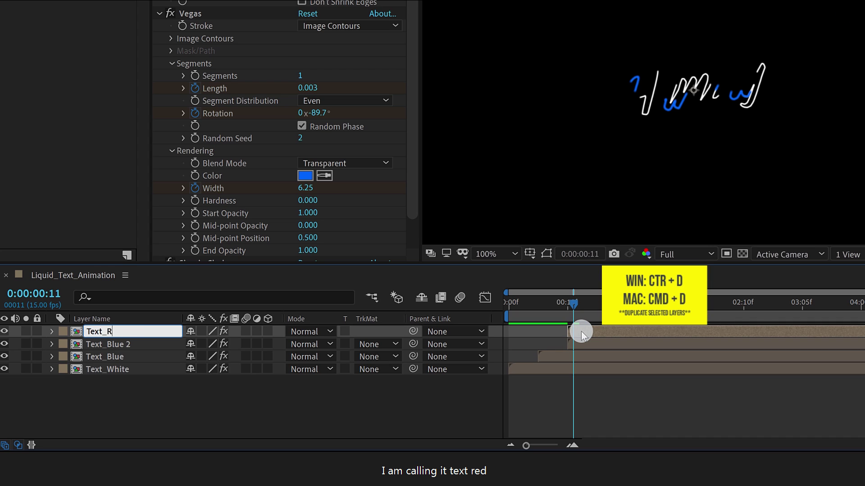
key(Return)
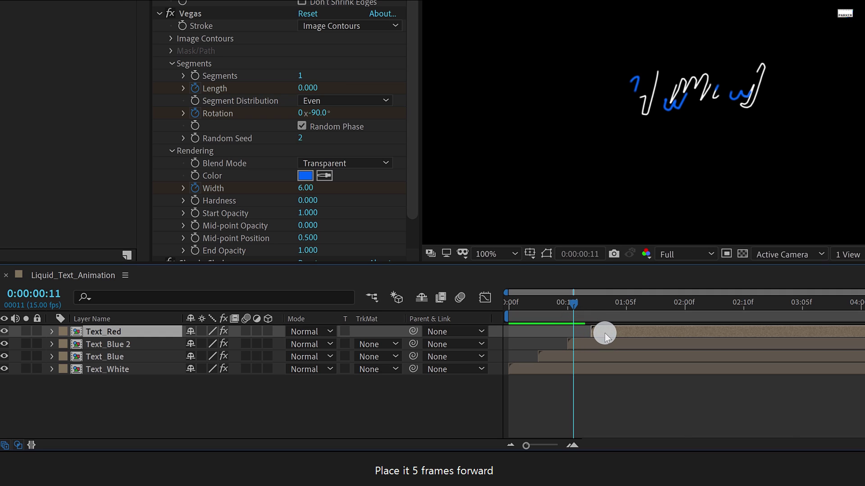
- Set the Vegas Random Seed to 3 on Text_Blue 2 and 4 on Text_Red
click(584, 342)
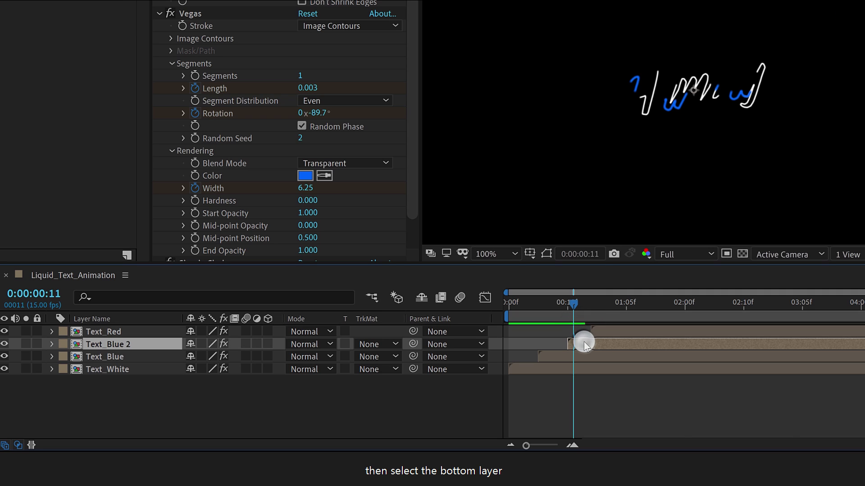
click(299, 141)
text(3)
key(Return)
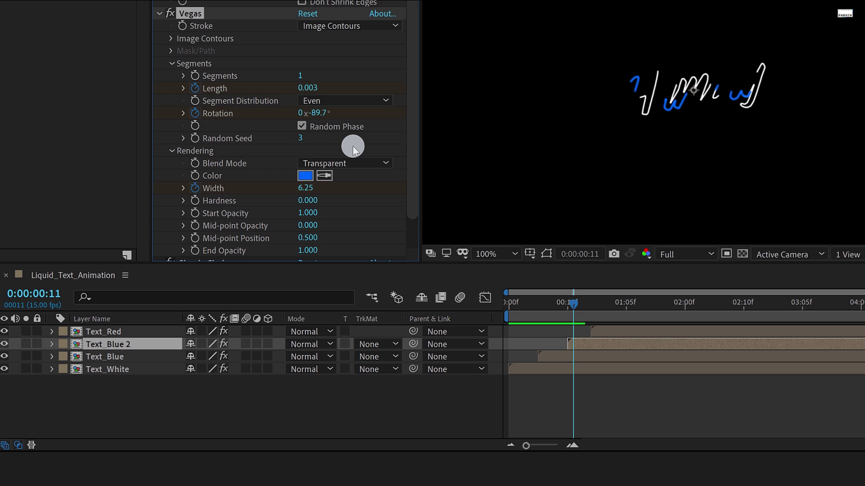
click(610, 332)
drag(603, 306, 631, 304)
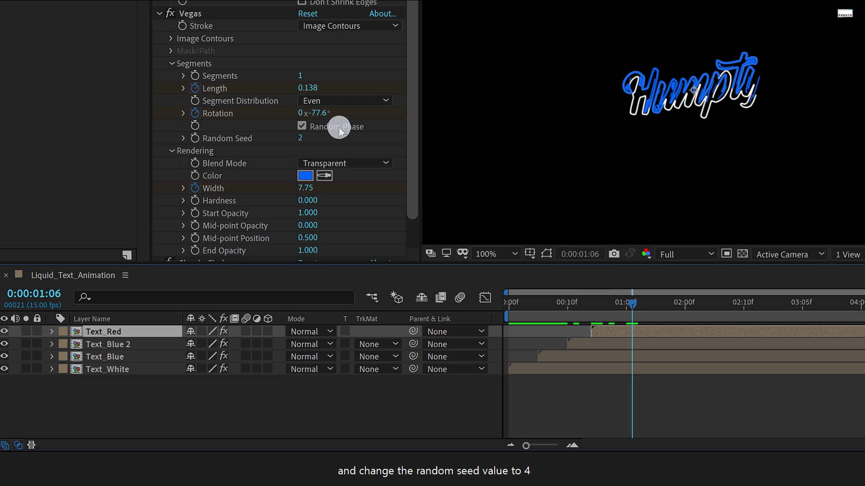
click(301, 138)
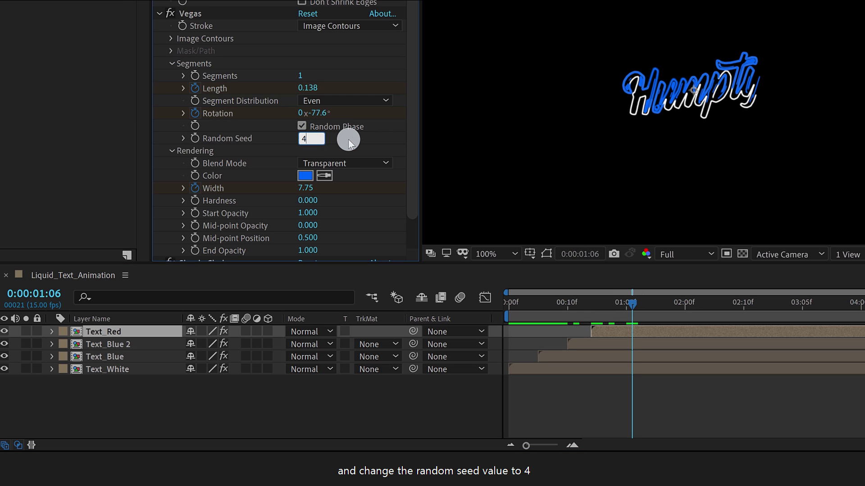
key(Return)
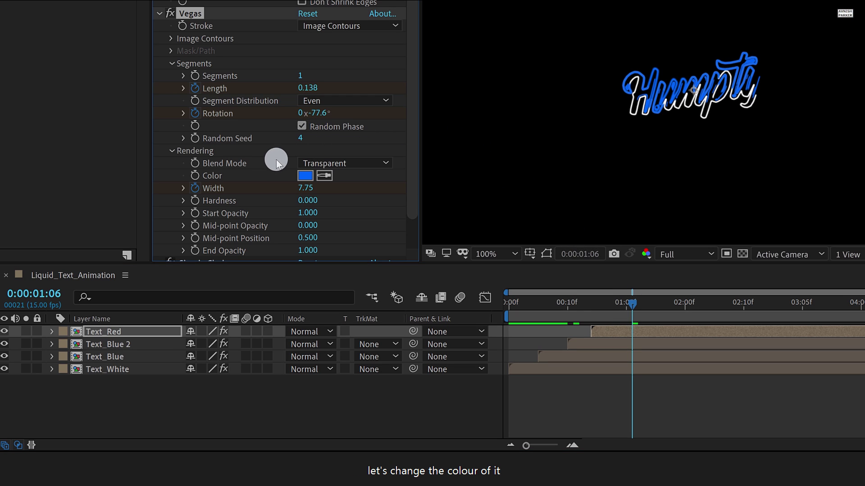
- Change Text_Red's Vegas stroke colour from blue to pink-red and preview it
click(305, 176)
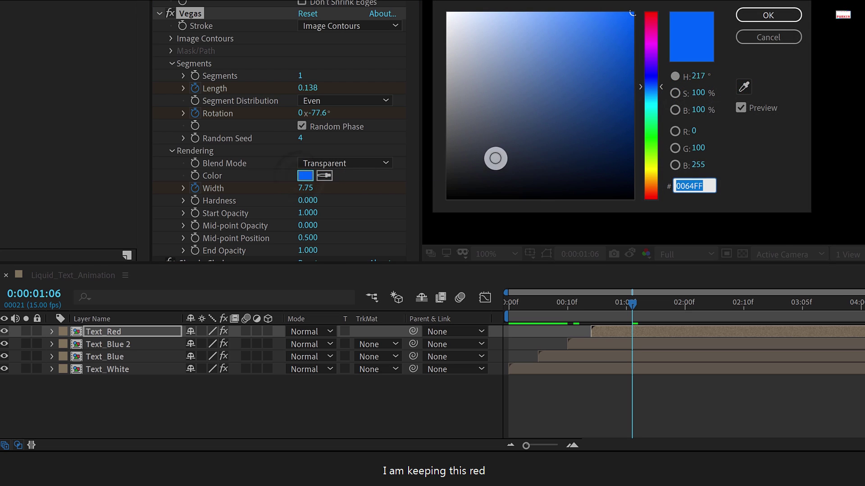
drag(647, 51, 650, 27)
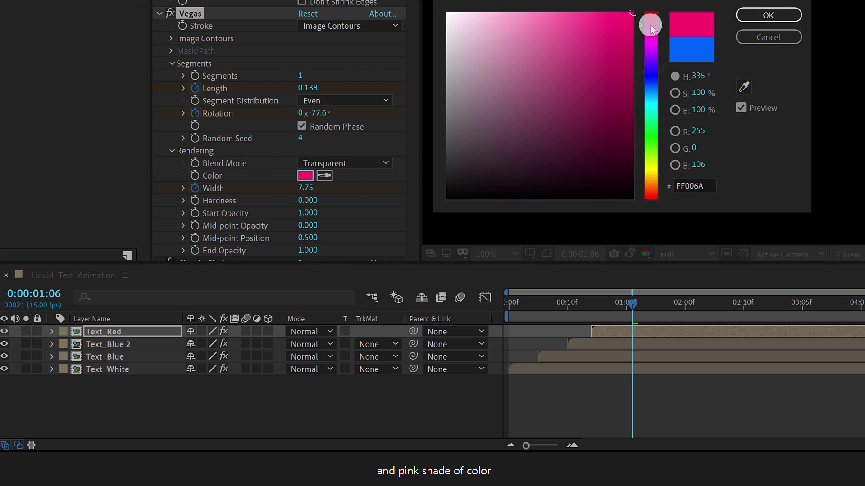
click(738, 17)
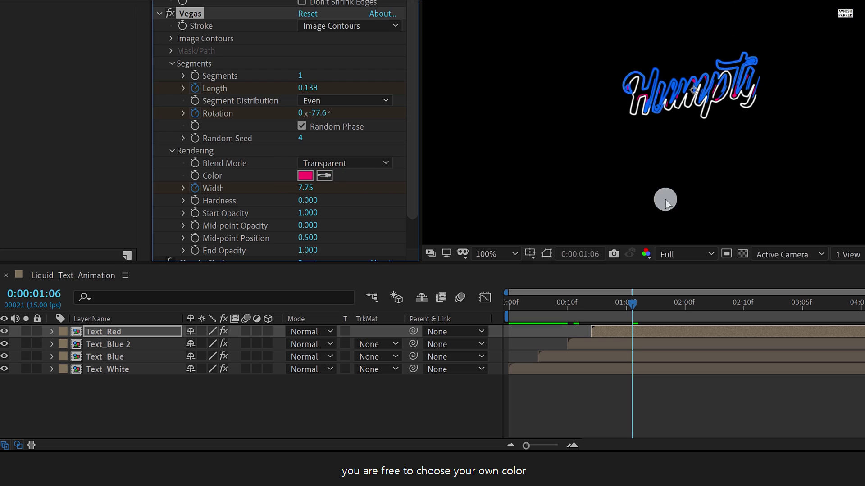
drag(588, 311, 738, 305)
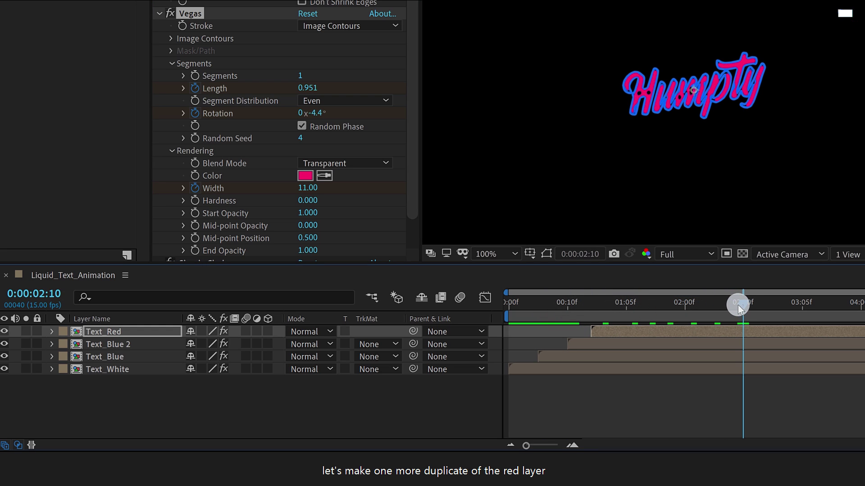
- Duplicate Text_Red, start the copy a few frames later, and set Random Seed 5
click(614, 334)
key(ctrl+d)
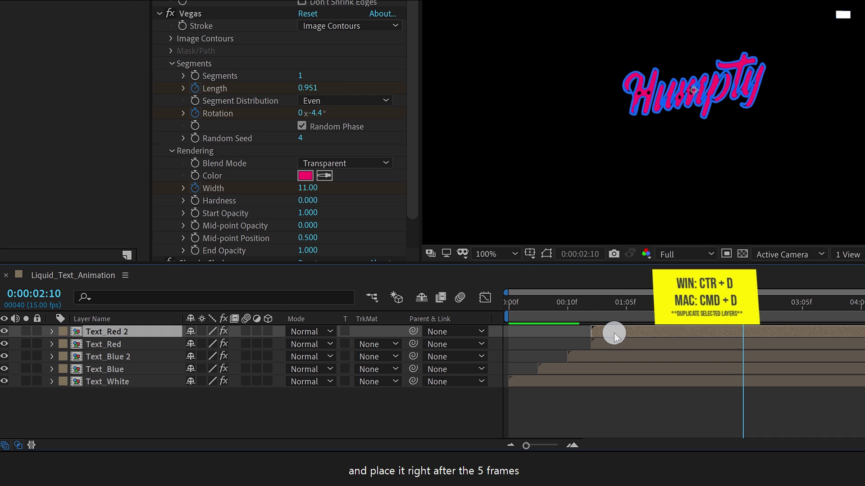
mouse_move(614, 333)
mouse_down()
mouse_move(606, 331)
mouse_move(629, 333)
mouse_up()
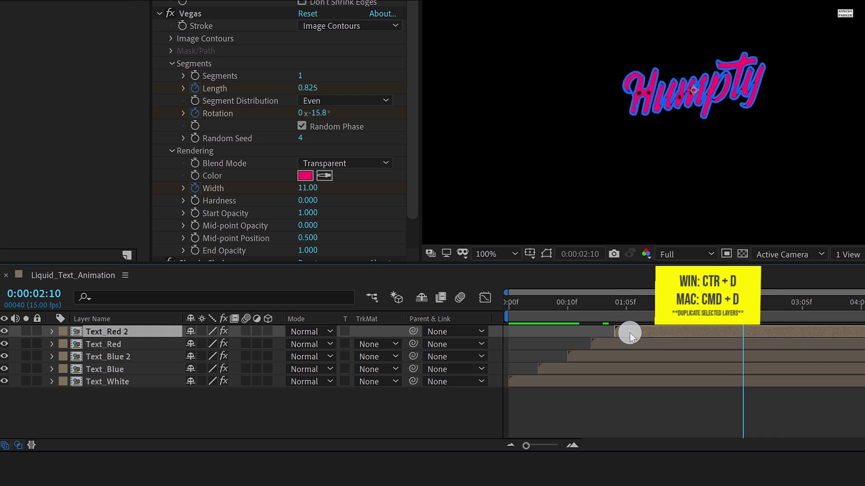
click(300, 139)
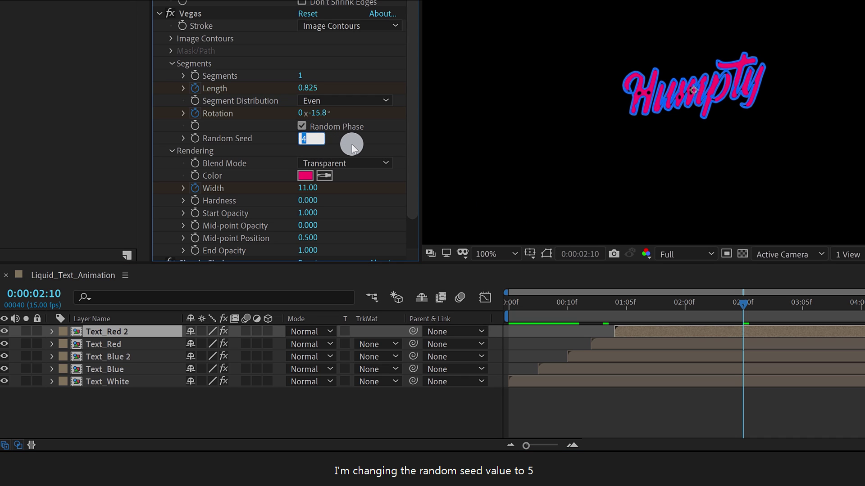
text(5)
key(Return)
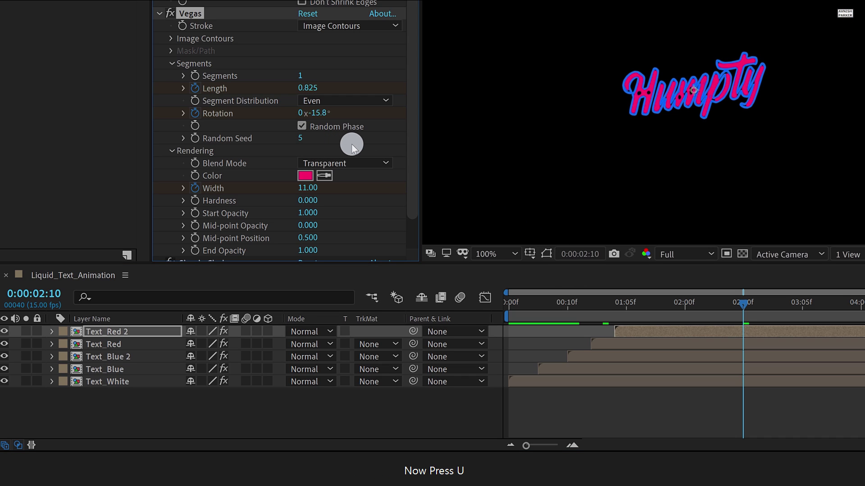
- Move the last Width keyframe to 0:00:03:03 and set its Width to 30
key(u)
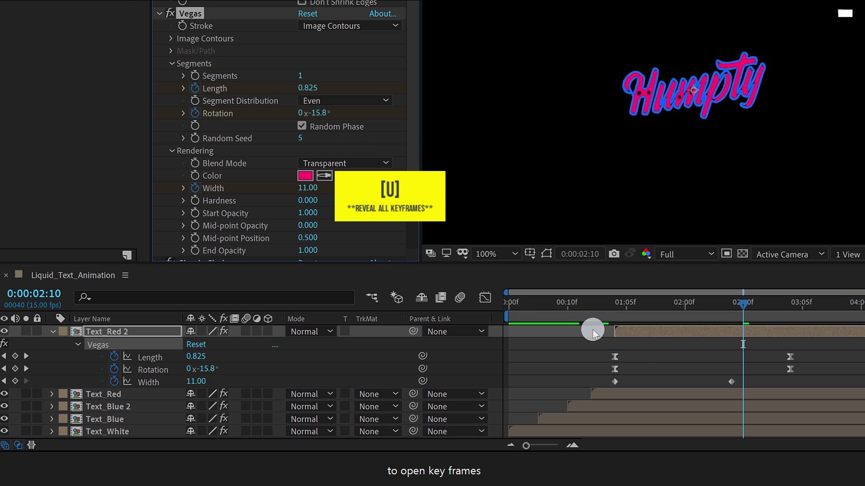
drag(767, 309, 794, 319)
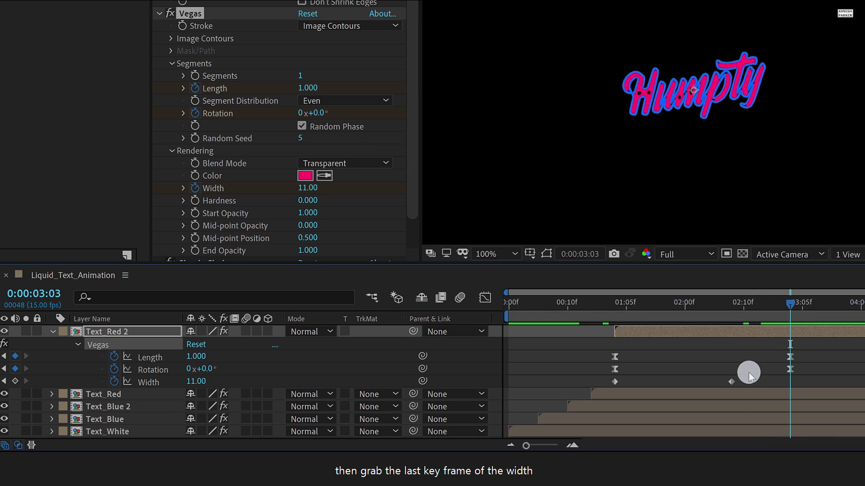
drag(733, 382, 790, 381)
click(308, 188)
text(30)
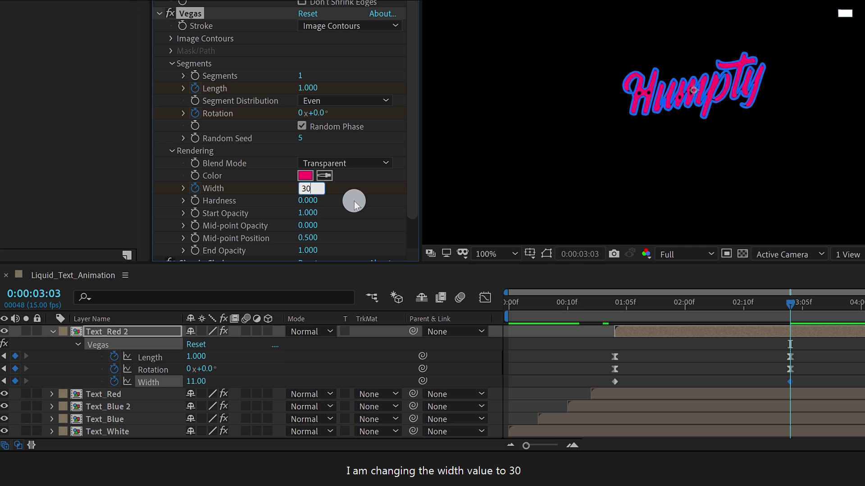
key(Return)
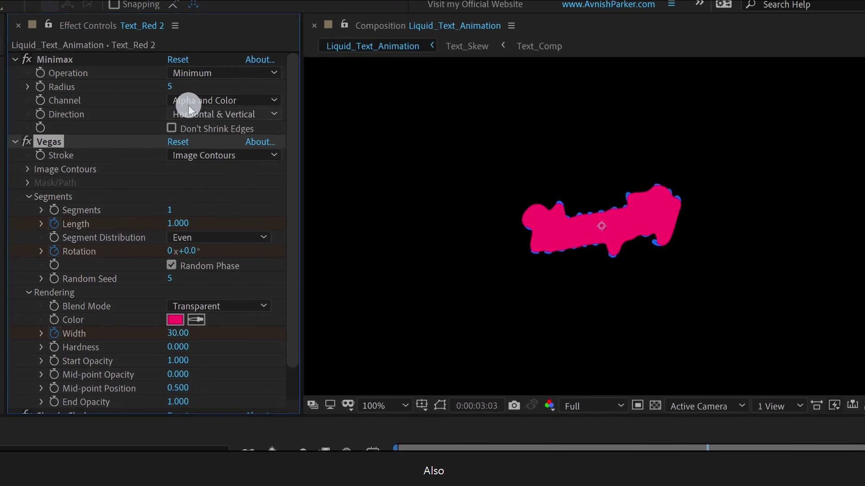
- Set Text_Red 2's Minimax Radius to 3 and Simple Choker Choke Matte to 2
click(163, 96)
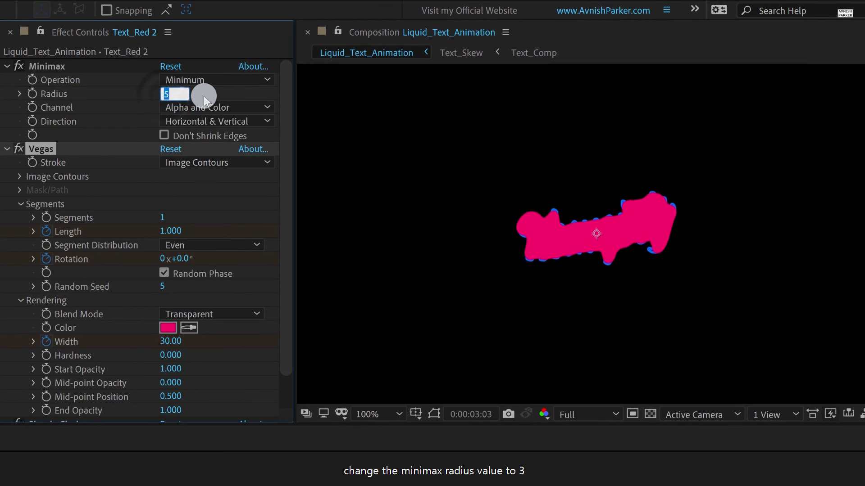
text(3)
key(Return)
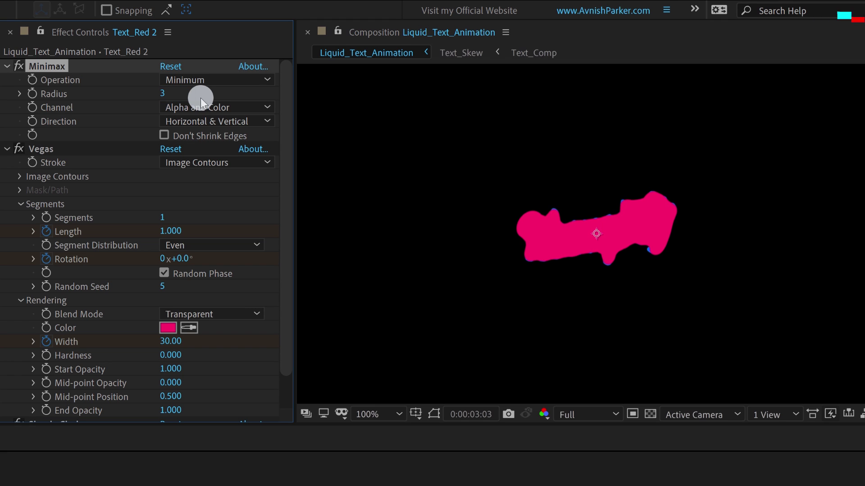
scroll(126, 320, down, 2)
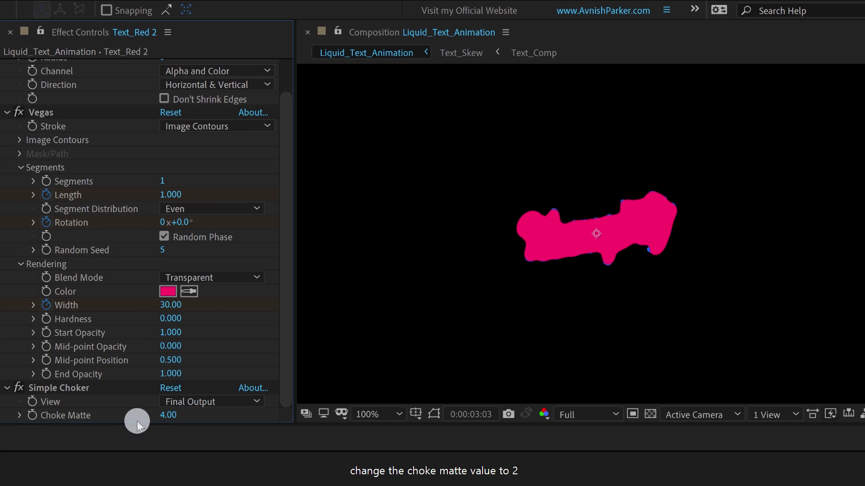
click(163, 419)
text(2)
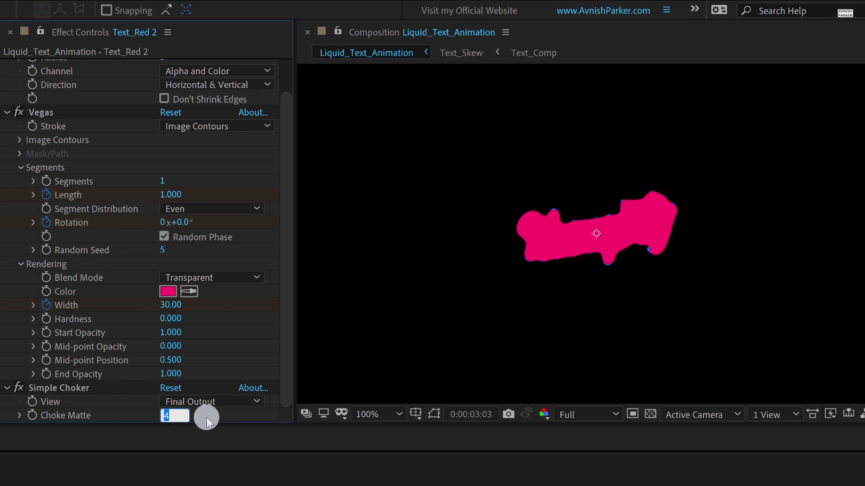
key(Return)
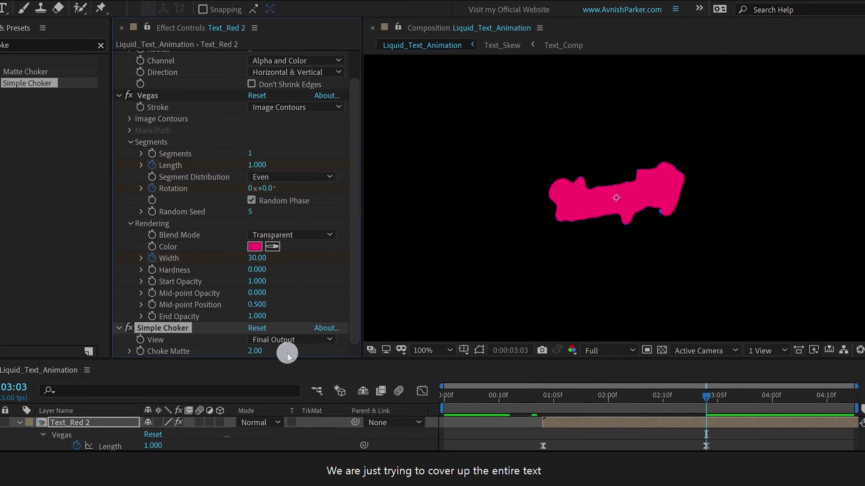
- Change the final Width keyframe at 0:00:03:03 to 35
click(673, 396)
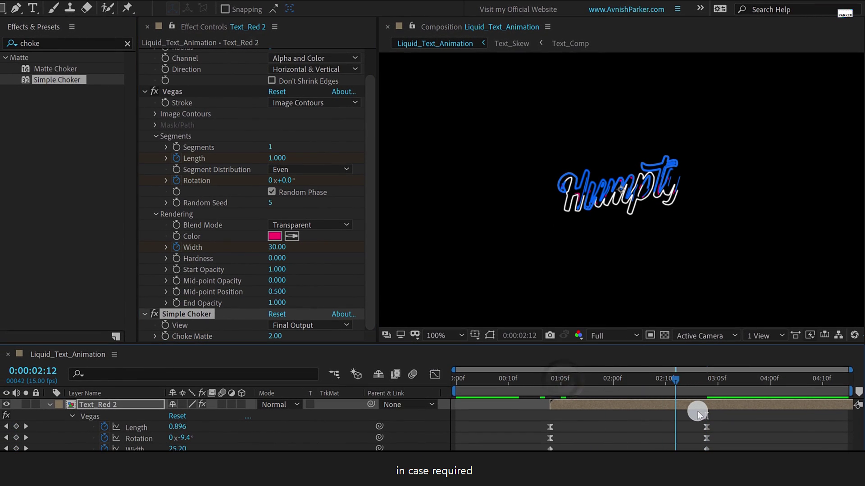
click(705, 412)
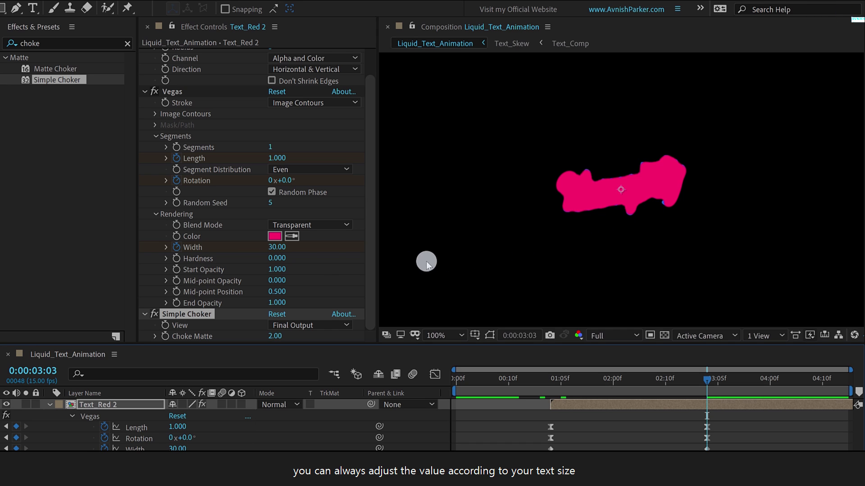
click(279, 247)
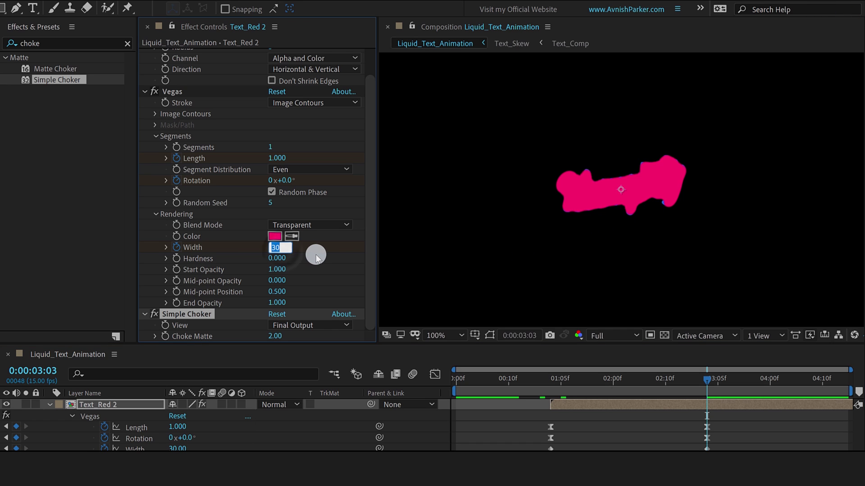
key(Return)
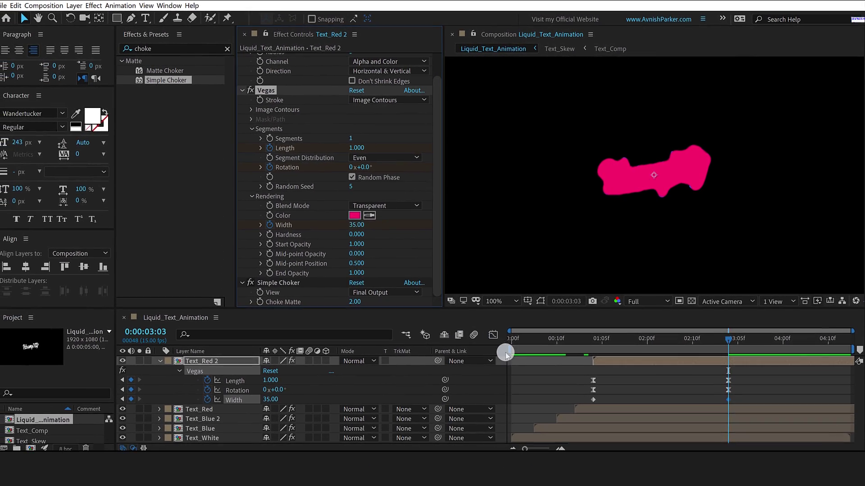
- Easy-ease both Width keyframes with F9 and collapse the Text_Red 2 layer
drag(740, 397, 589, 411)
key(F9)
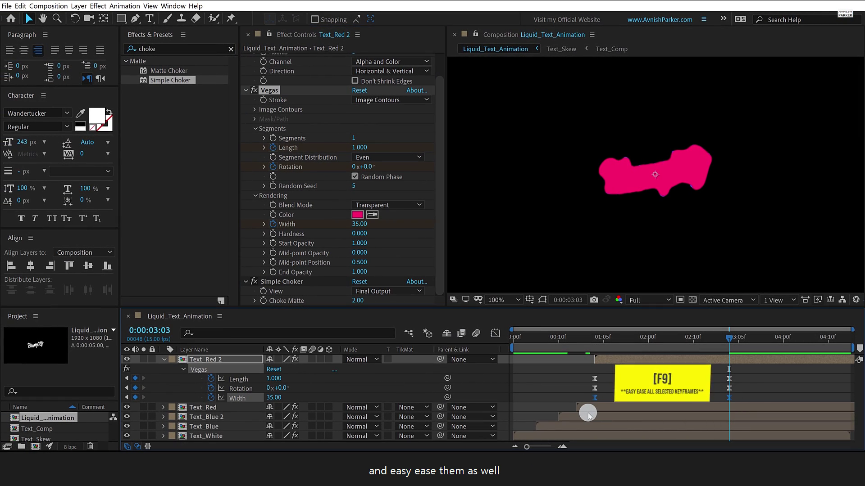
click(537, 395)
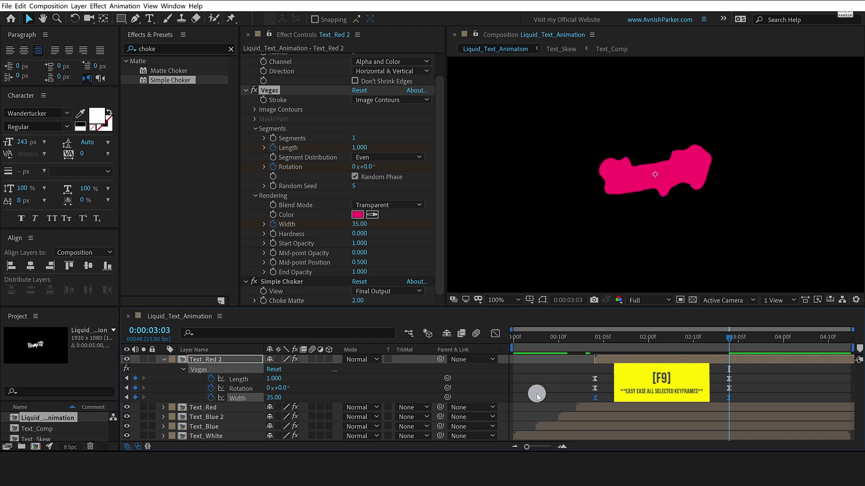
click(495, 377)
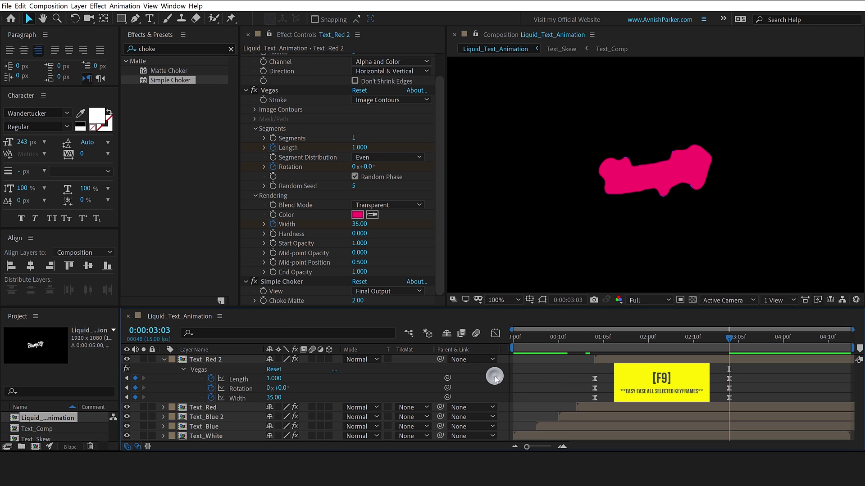
click(164, 360)
click(514, 340)
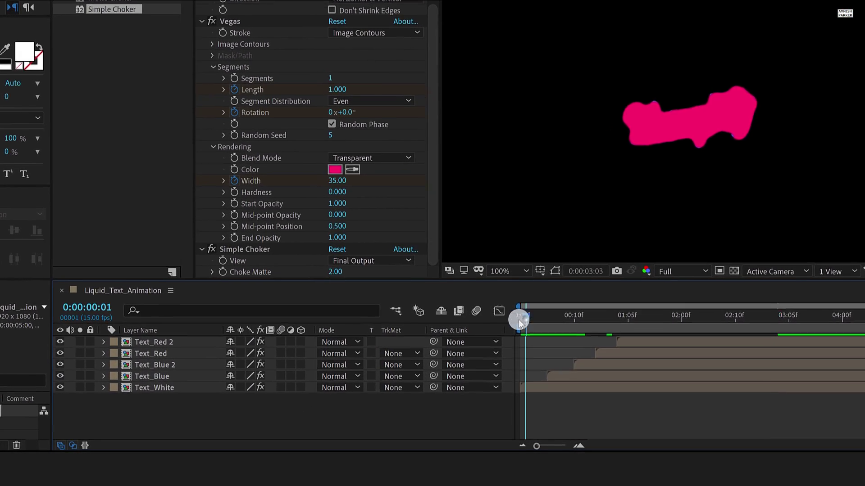
- Duplicate Text_Red 2 and name the new layer Text_Mask
drag(518, 320, 751, 318)
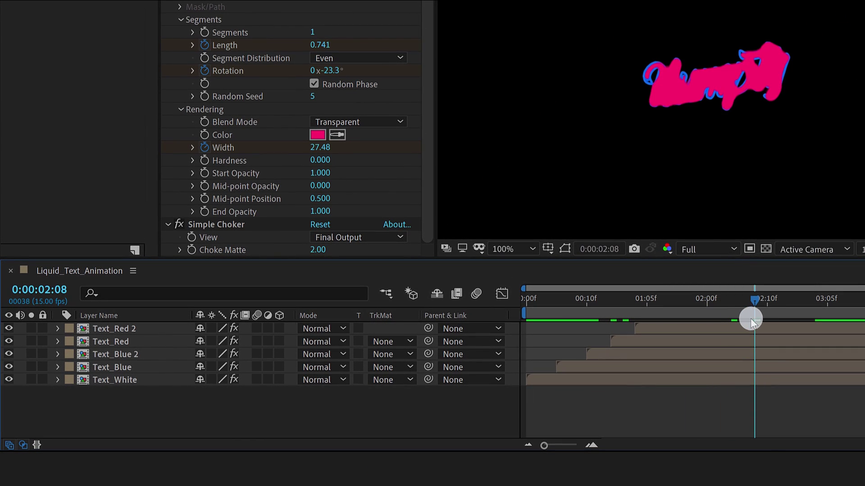
click(153, 332)
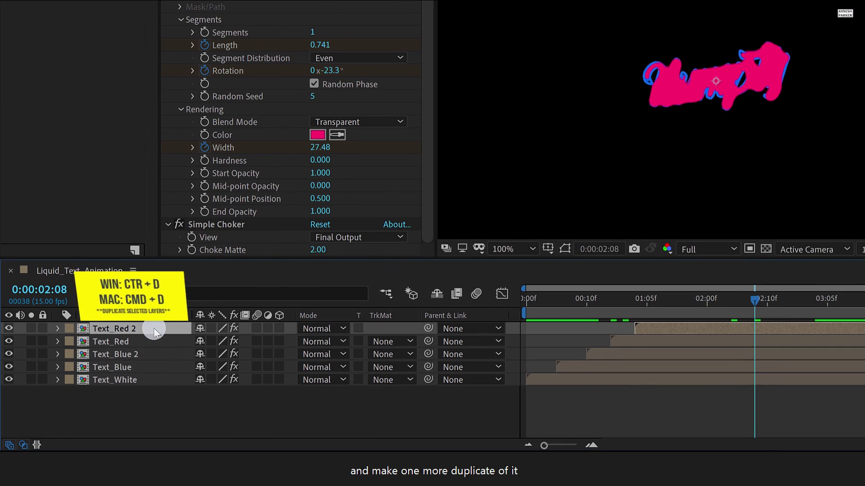
key(ctrl+d)
key(Return)
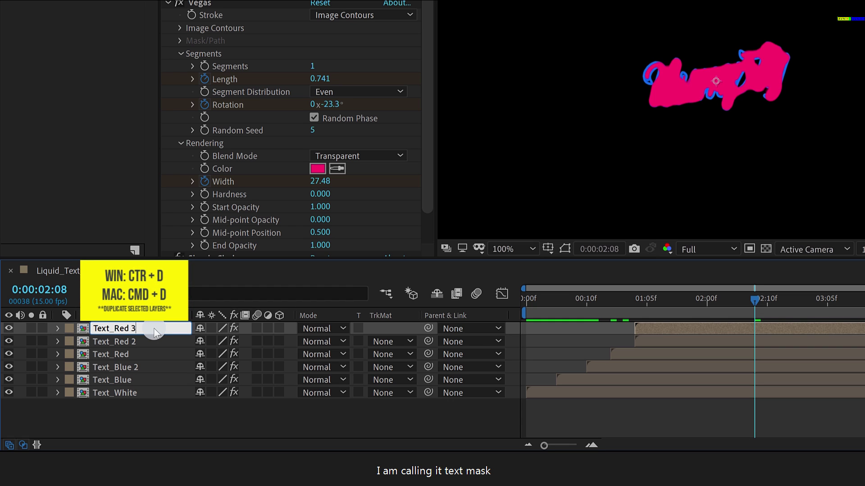
text(Text_Mask)
key(Return)
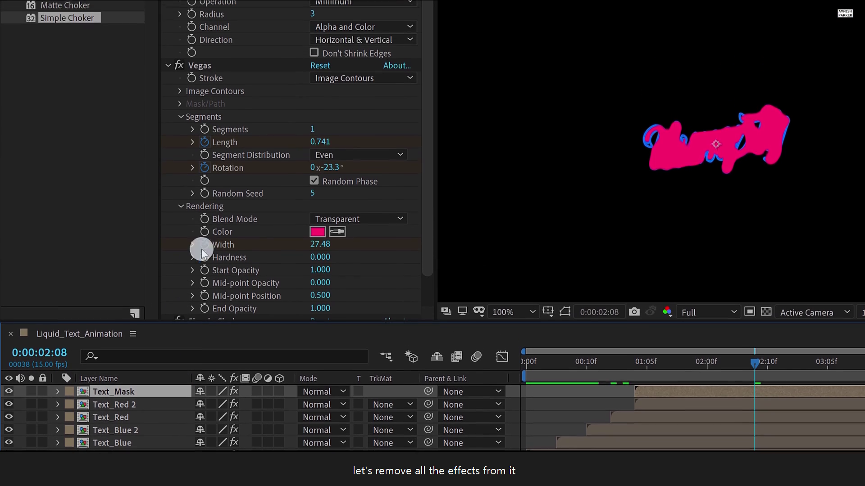
- Delete the Minimax, Vegas and Simple Choker effects from Text_Mask
click(215, 62)
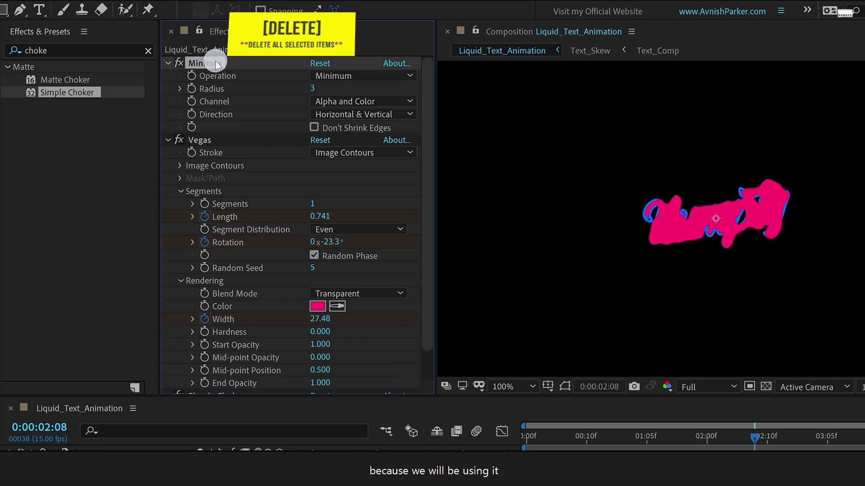
key(Delete)
click(202, 64)
key(Delete)
click(202, 64)
key(Delete)
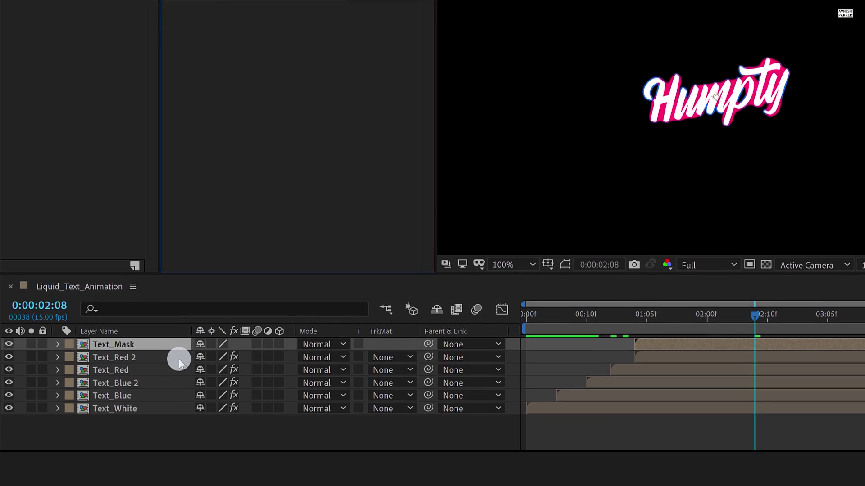
- Pre-compose Text_Red 2 through Text_White into 'Liquid' with Move all attributes
click(145, 357)
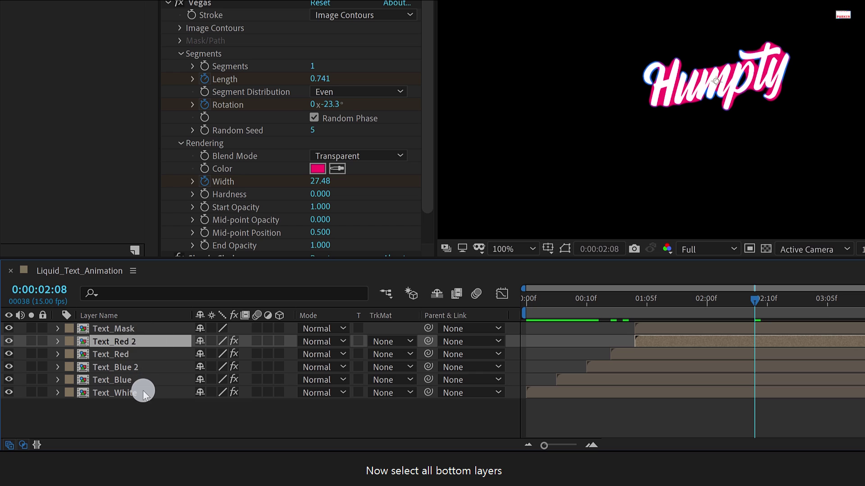
shift+click(143, 393)
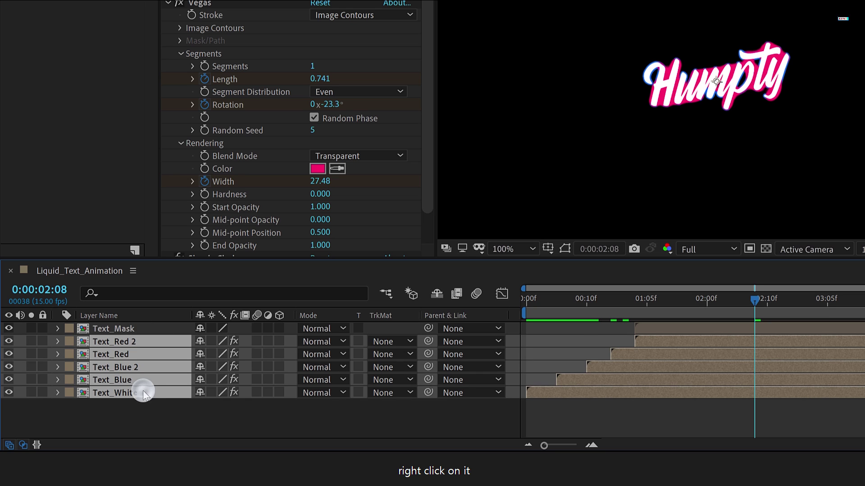
right_click(143, 392)
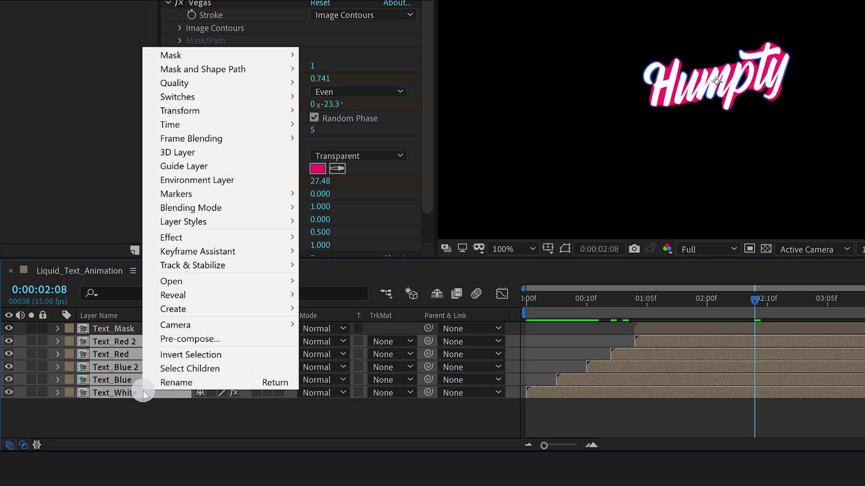
click(223, 343)
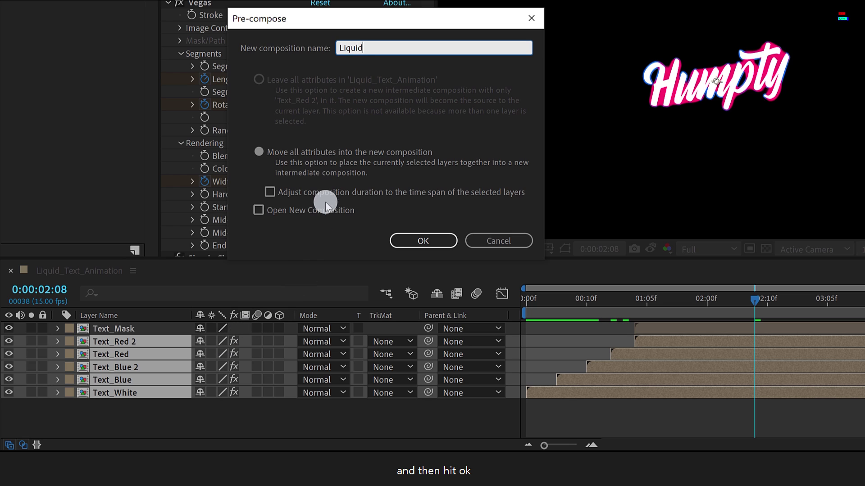
click(328, 155)
click(404, 239)
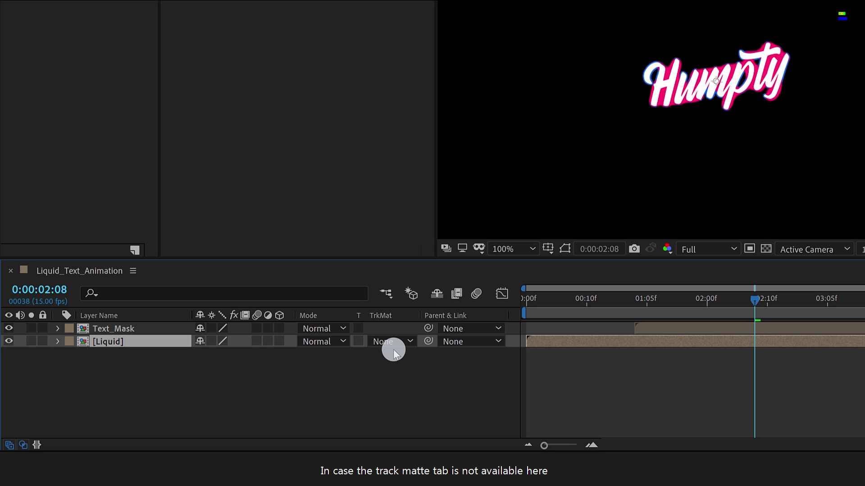
- Set the Liquid layer's track matte to Alpha Matte 'Text_Mask' and check at one second
right_click(398, 316)
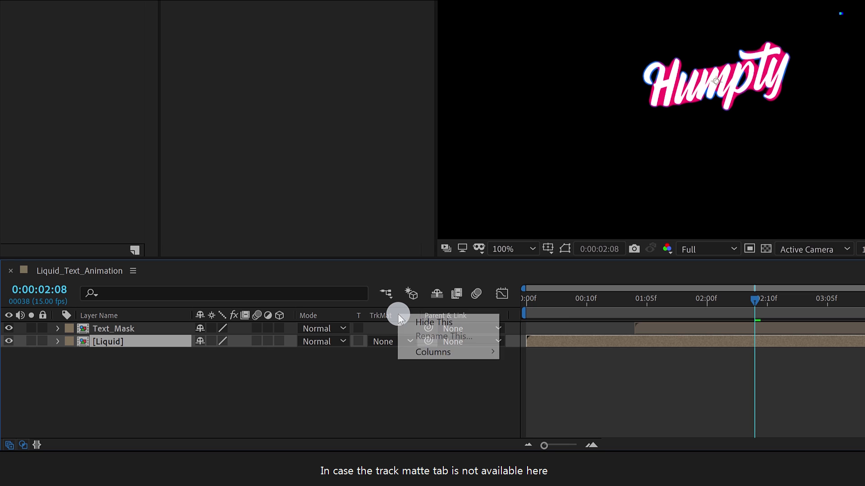
mouse_move(458, 352)
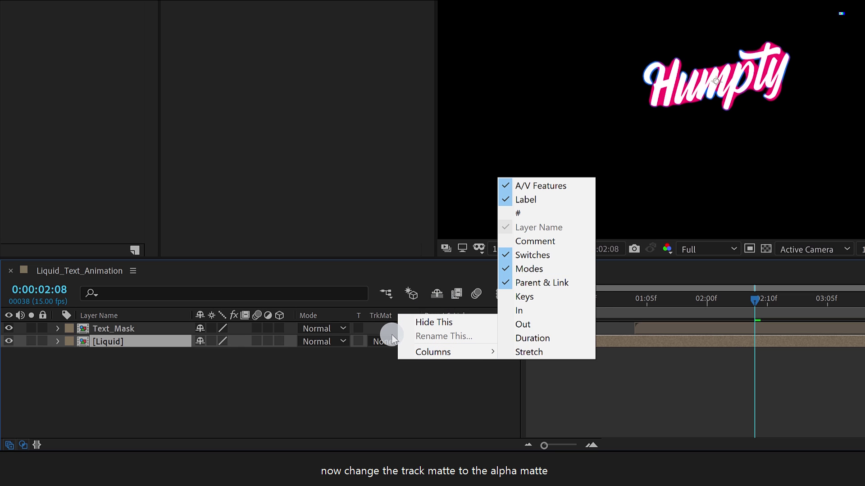
click(378, 344)
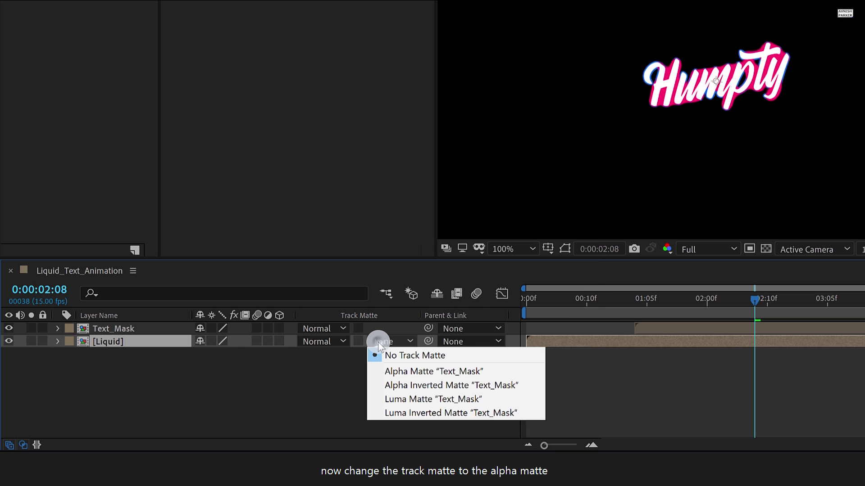
click(397, 368)
click(396, 367)
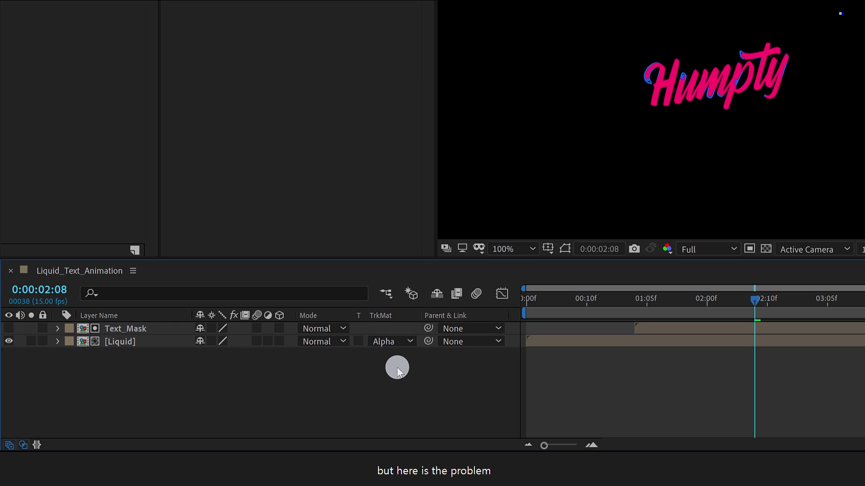
drag(638, 298, 535, 334)
click(642, 330)
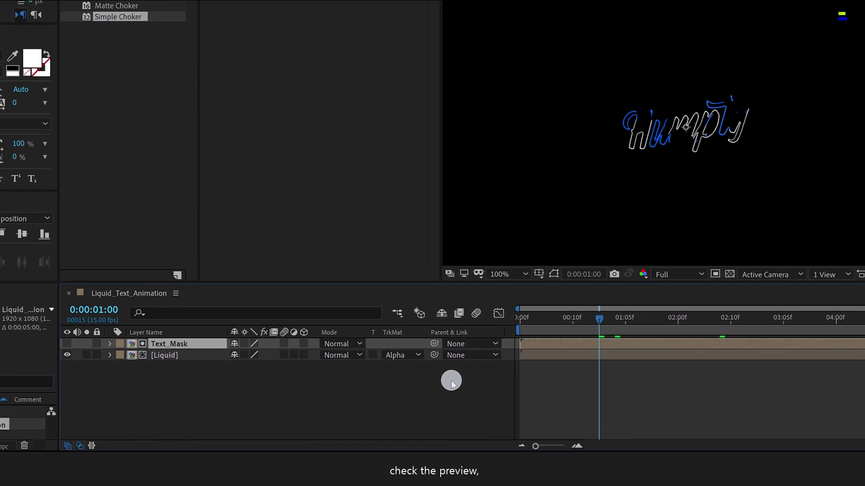
- Copy Text_White from the Liquid precomp and paste it above Text_Mask in Liquid_Text_Animation
key(space)
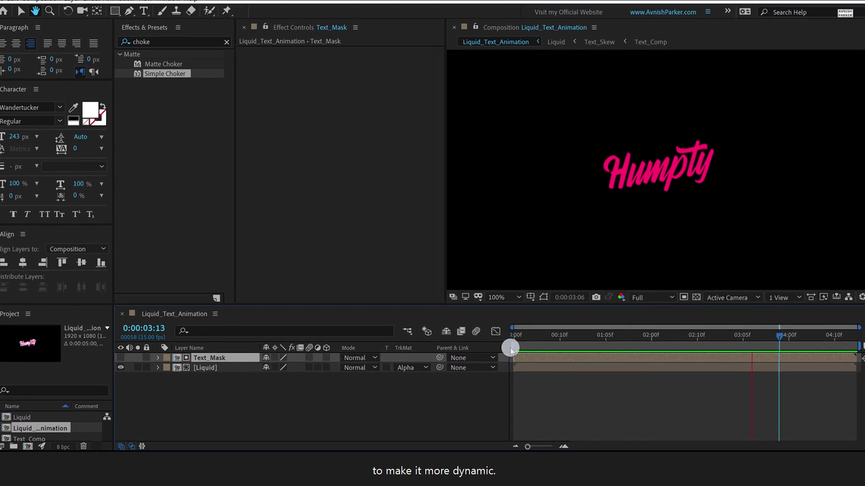
key(space)
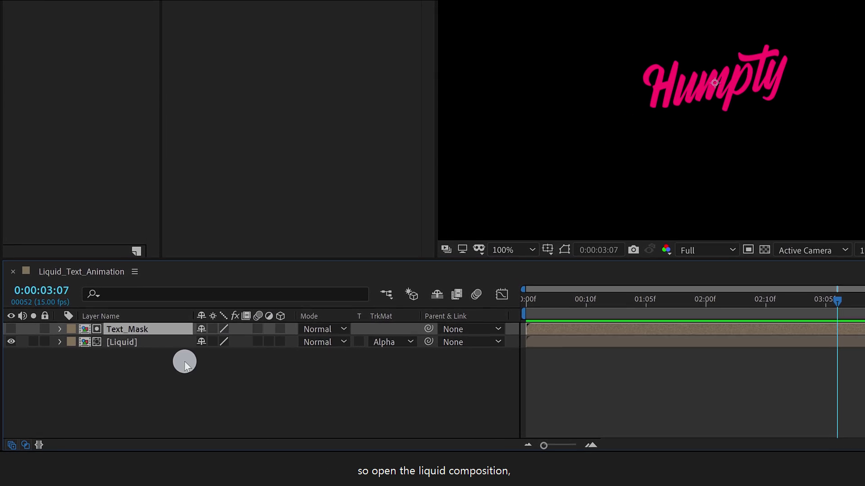
double_click(149, 345)
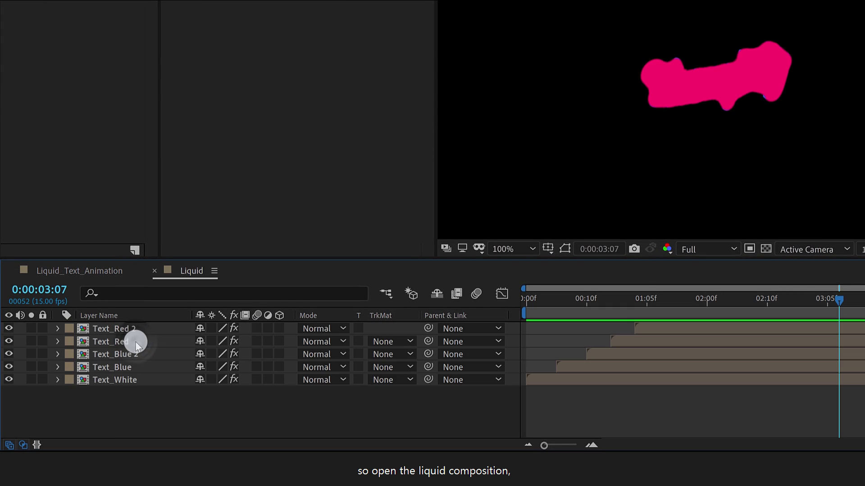
click(143, 378)
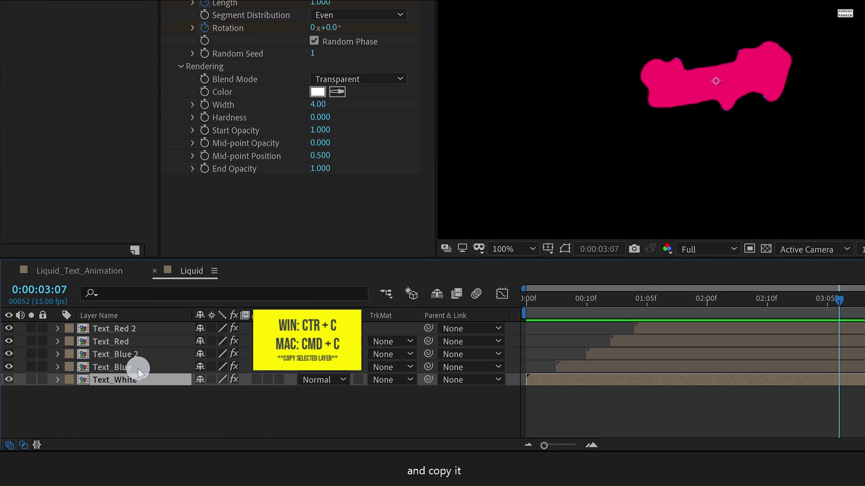
click(102, 273)
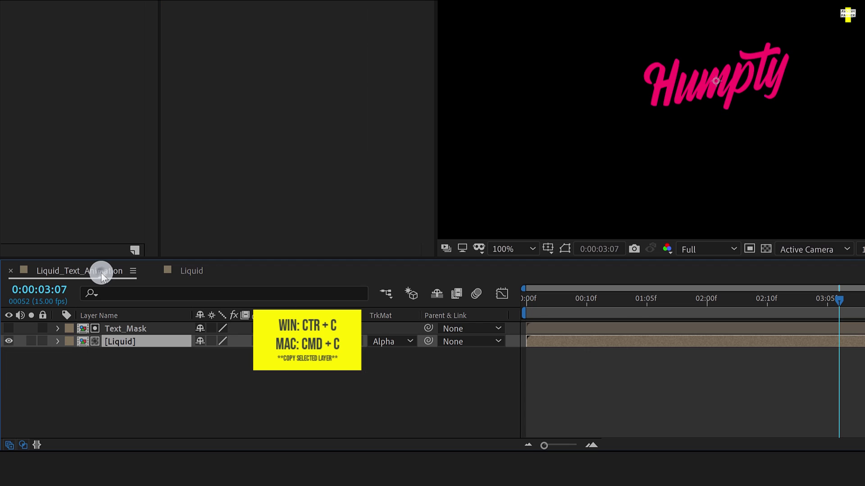
click(135, 329)
key(ctrl+v)
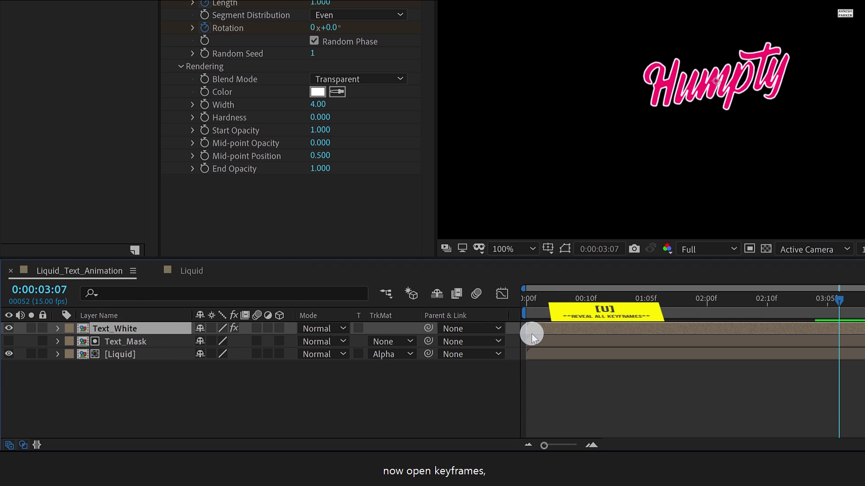
- Clear the pasted Text_White's Length keyframes and set Length 0 and Width 2
key(u)
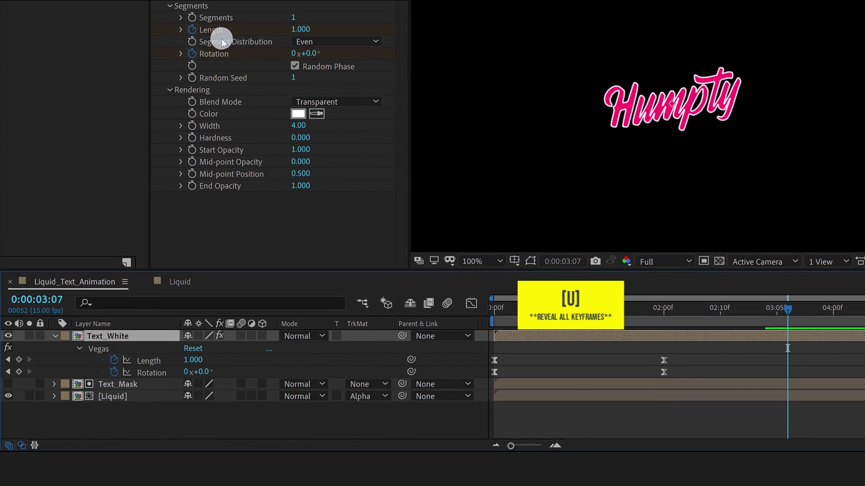
click(195, 31)
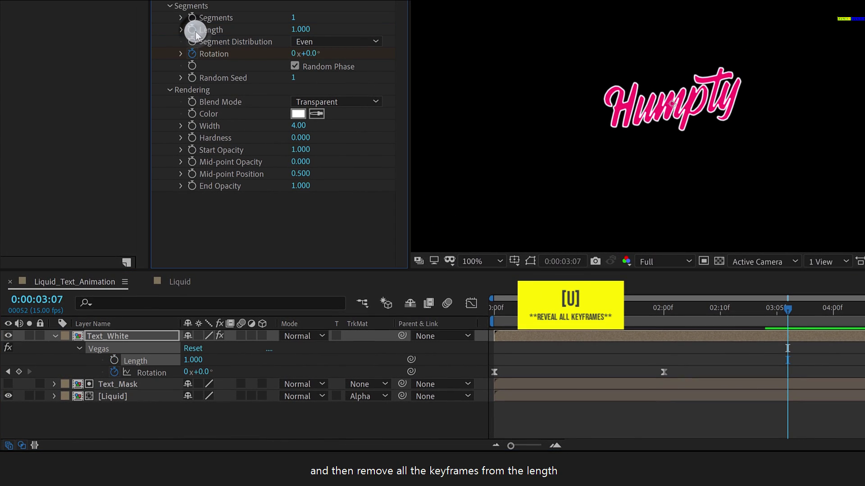
click(305, 30)
key(Return)
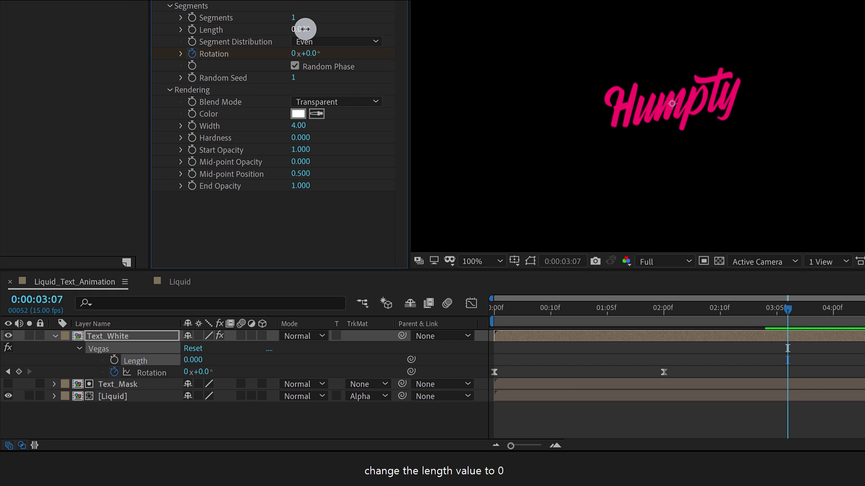
click(298, 126)
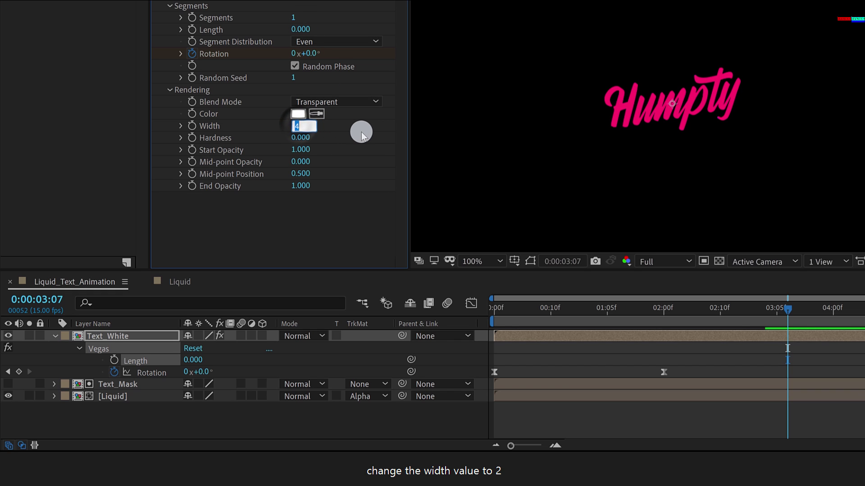
key(Return)
- Keyframe Length at 0 at 2:00, 0.02 at 2:06, and 0 at 2:11
drag(534, 311, 663, 326)
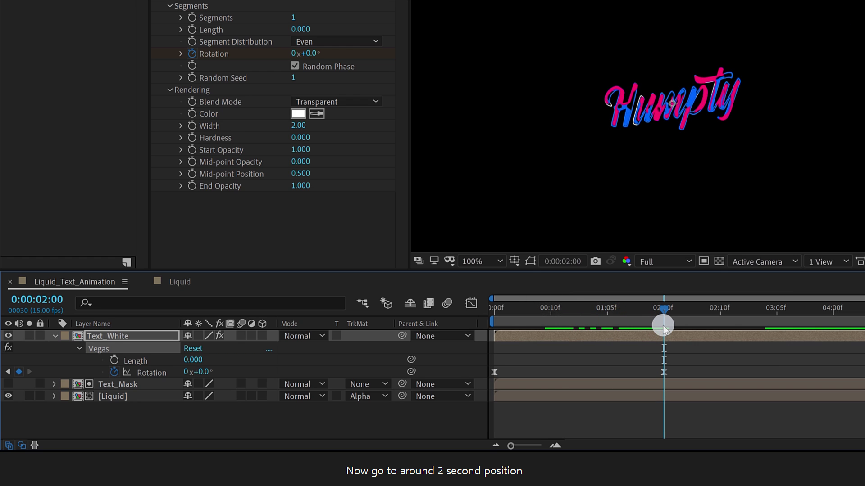
click(194, 31)
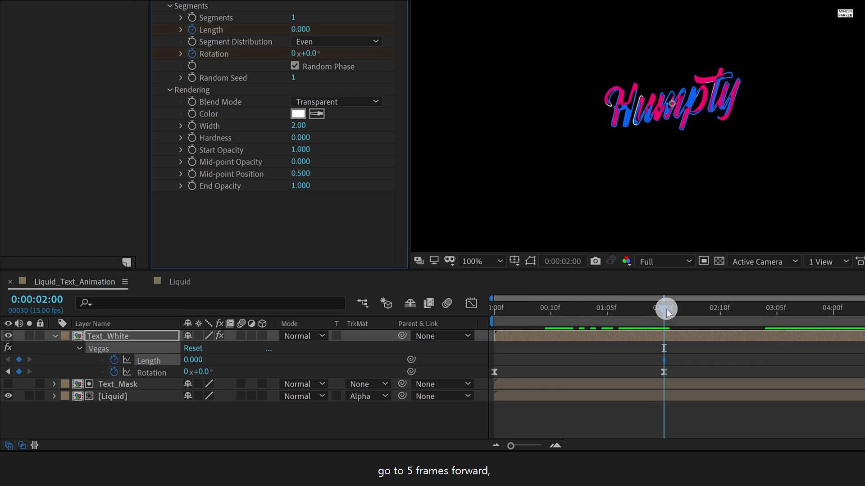
drag(667, 306, 698, 311)
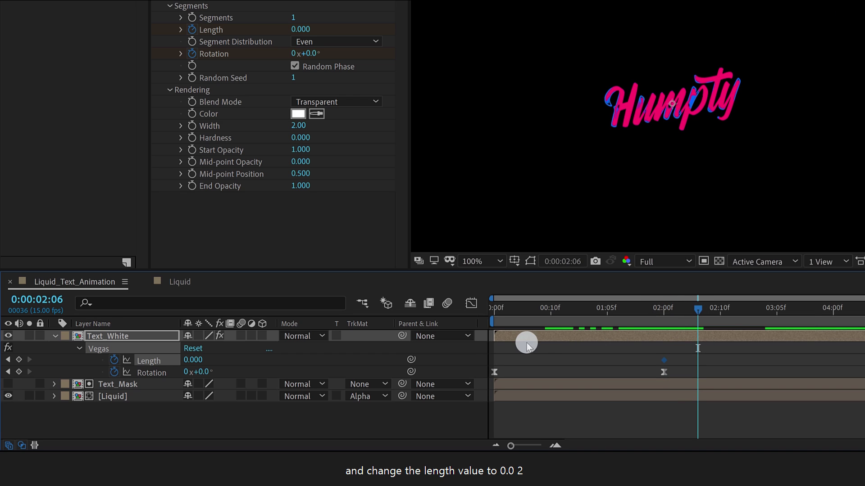
click(302, 30)
text(0.02)
key(Return)
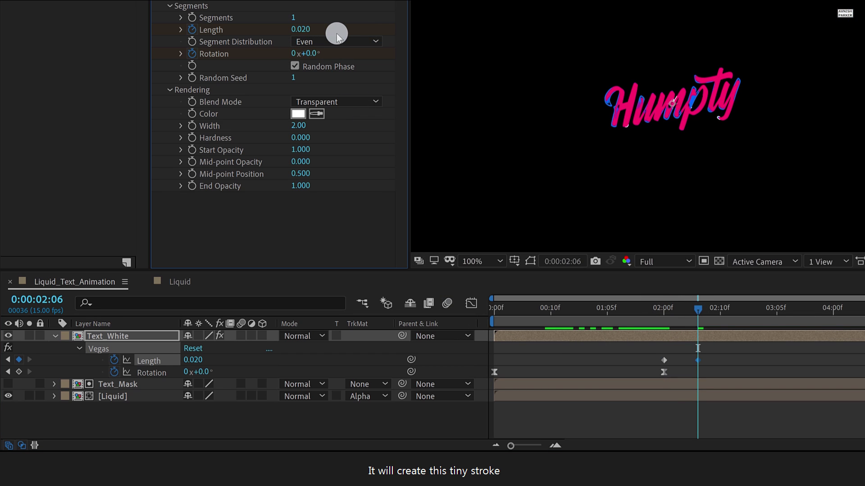
click(720, 311)
drag(722, 310, 724, 310)
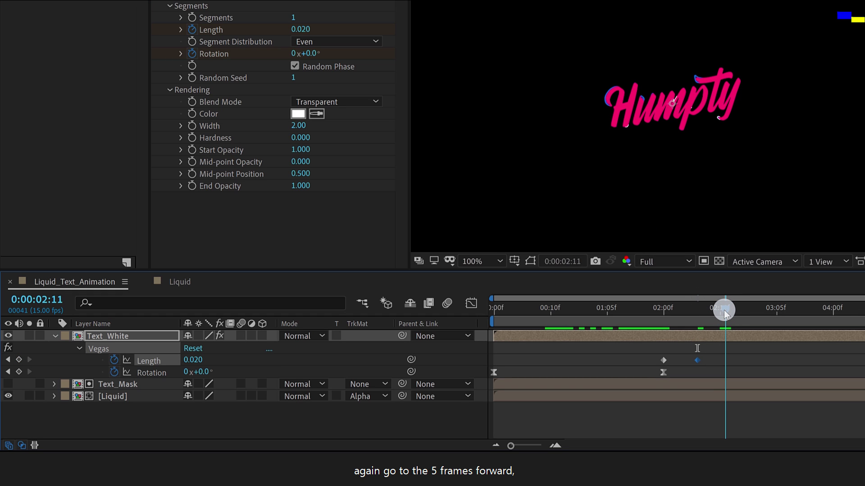
click(309, 28)
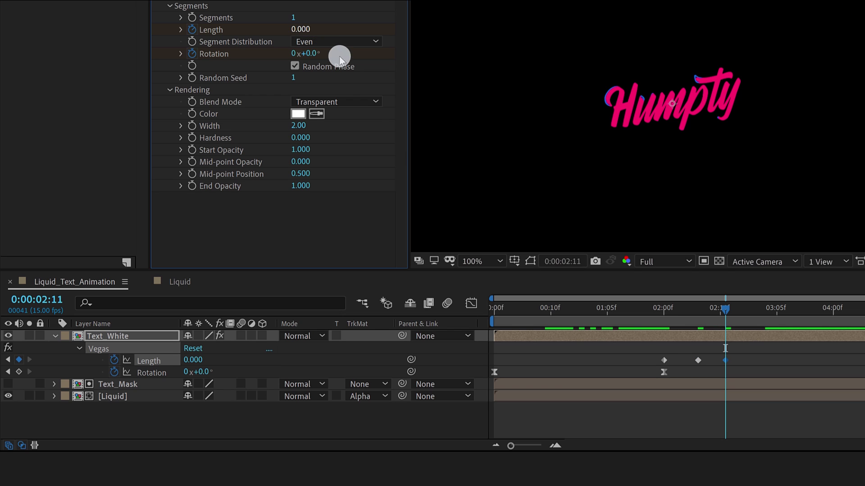
drag(643, 306, 715, 340)
- Select Text_White's Rotation keyframes and shift them later in time
click(656, 379)
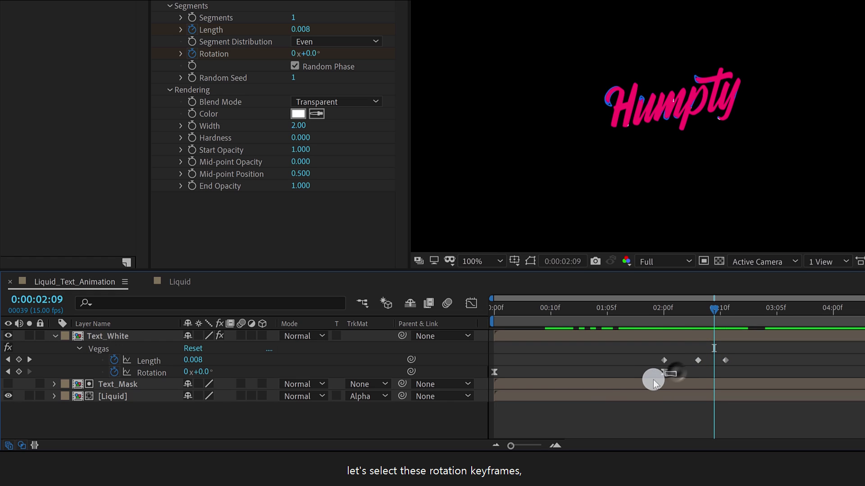
drag(656, 379, 556, 381)
drag(495, 382, 623, 377)
drag(618, 318, 671, 323)
drag(725, 327, 657, 369)
- Easy-ease the three Length keyframes with F9 and review the stroke
key(F9)
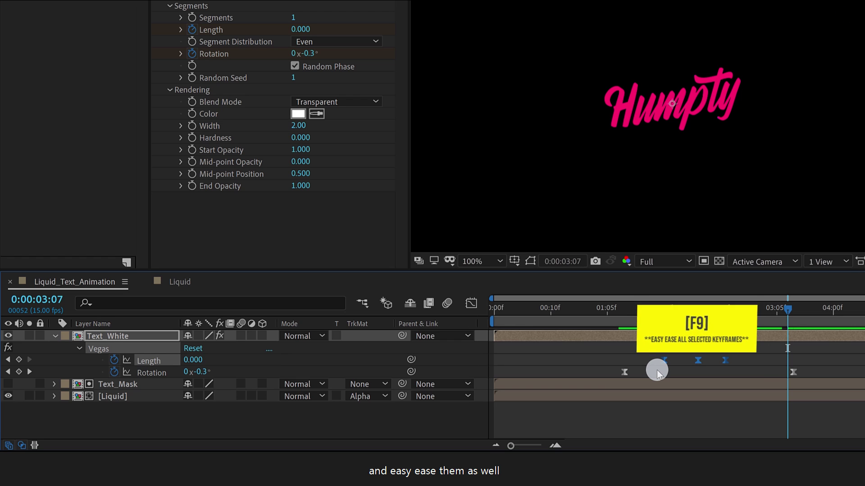
click(709, 364)
click(725, 360)
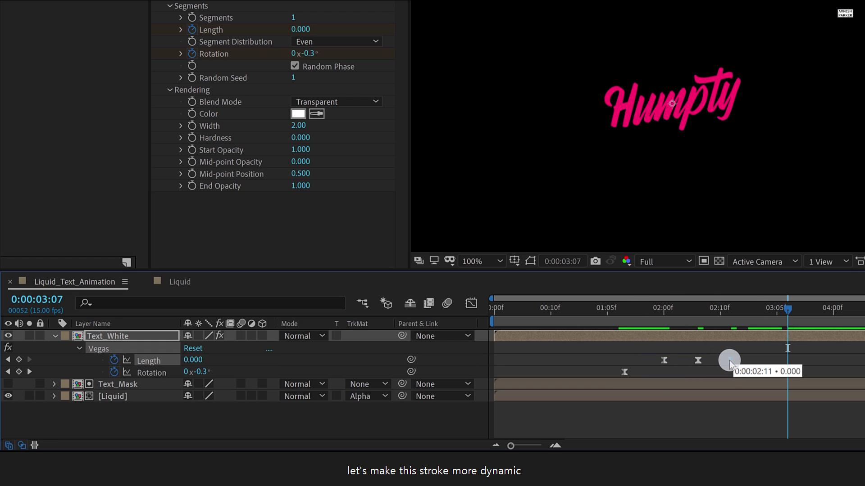
drag(614, 310, 717, 320)
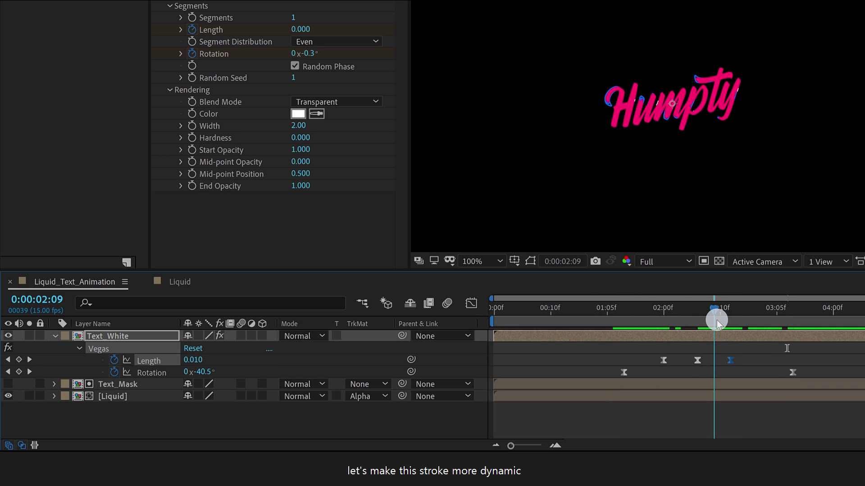
click(668, 336)
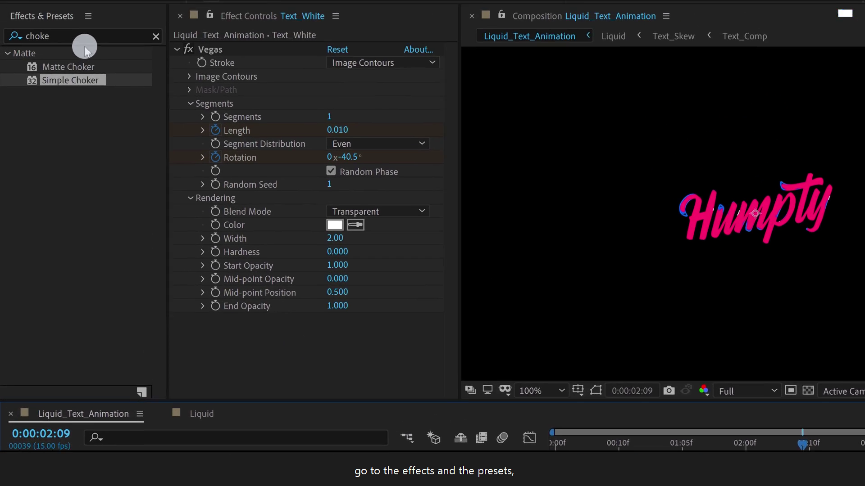
- Apply Turbulent Displace to Text_White and lower its Amount to 18
double_click(85, 40)
text(displ)
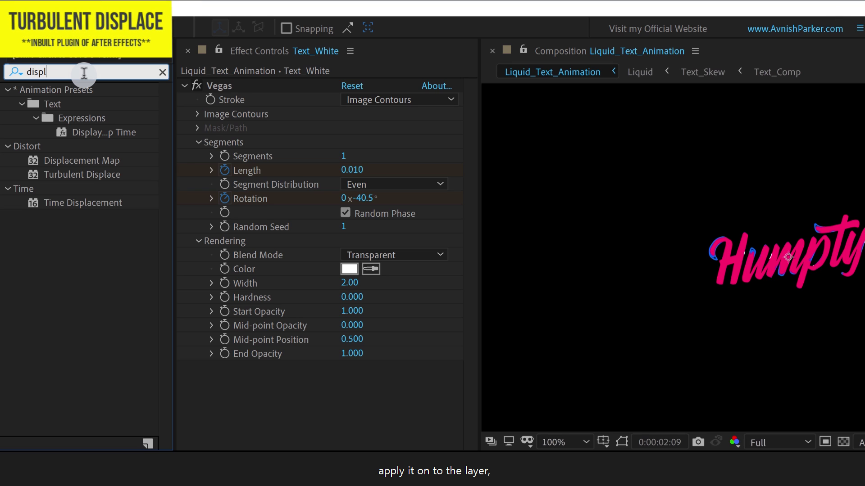
drag(90, 176, 293, 388)
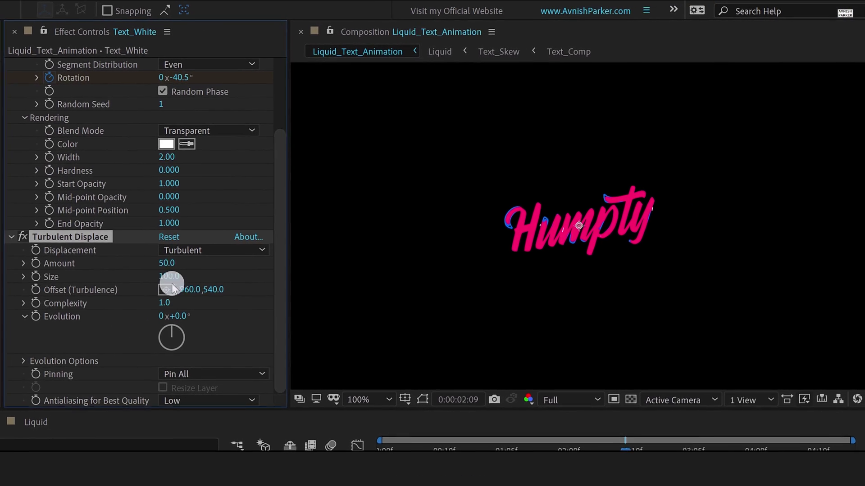
drag(183, 264, 149, 272)
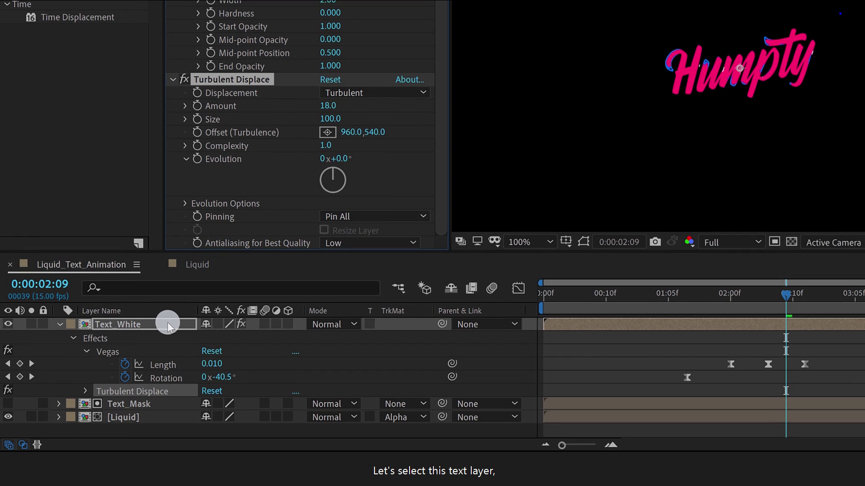
click(167, 323)
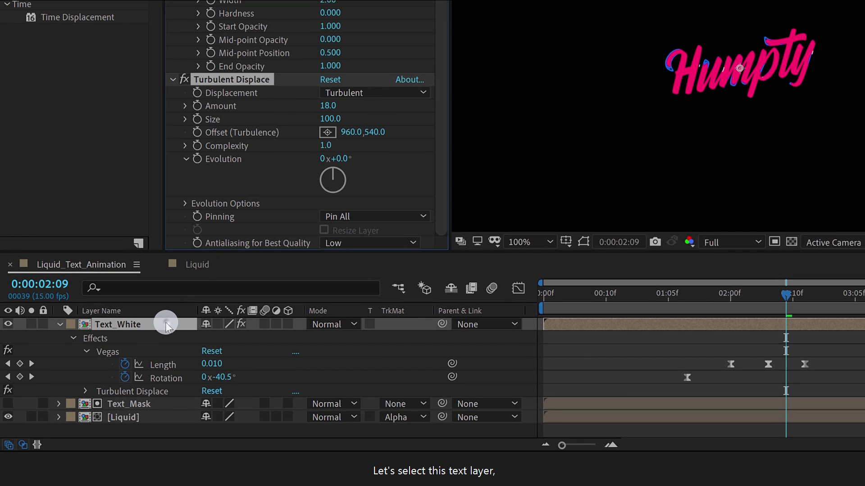
- Duplicate the white stroke layer as Drop_Red and rename the original to Drop_White
key(ctrl+d)
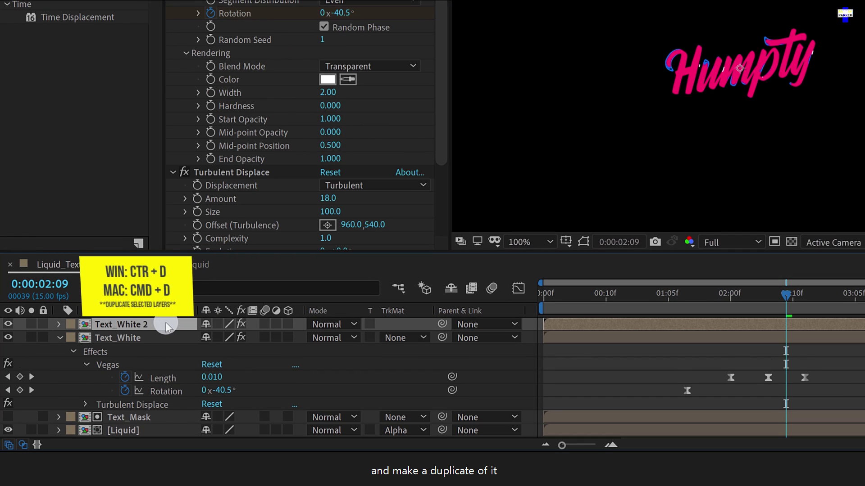
key(Return)
text(Dro)
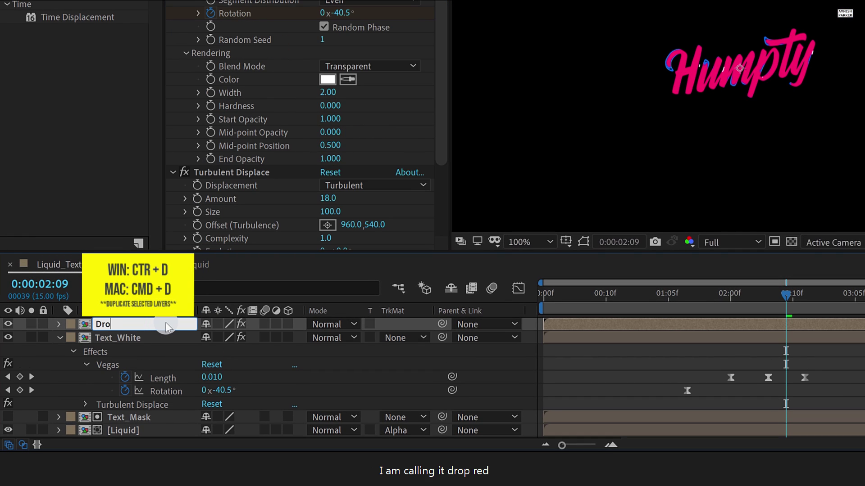
text(p_Red)
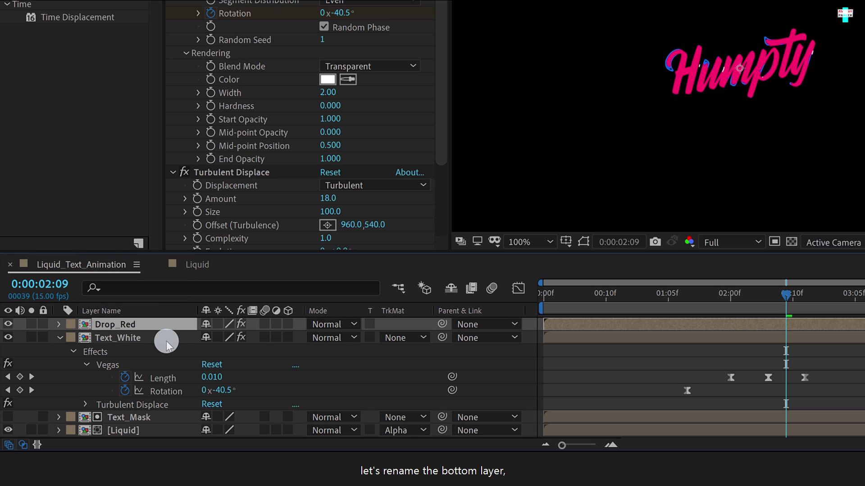
click(163, 341)
key(Return)
text(Drop)
key(Return)
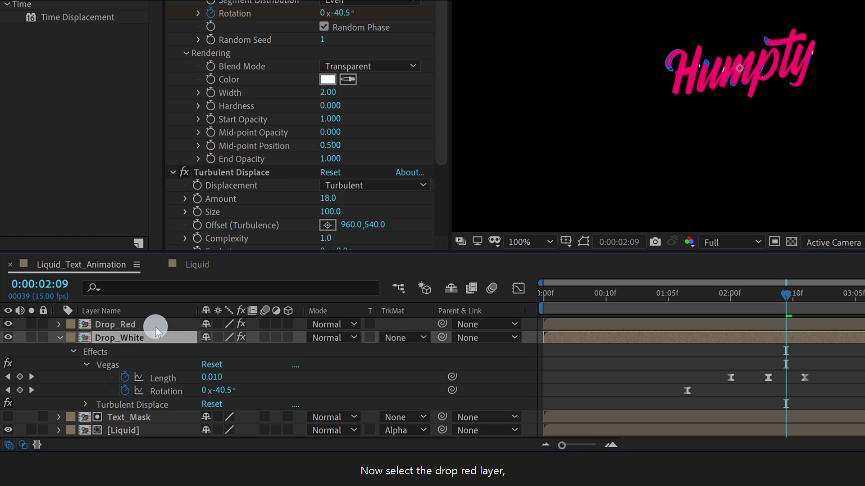
- Set Drop_Red's Random Seed to 5 and eyedrop the Humpty text's pink as its stroke colour
click(155, 327)
click(320, 40)
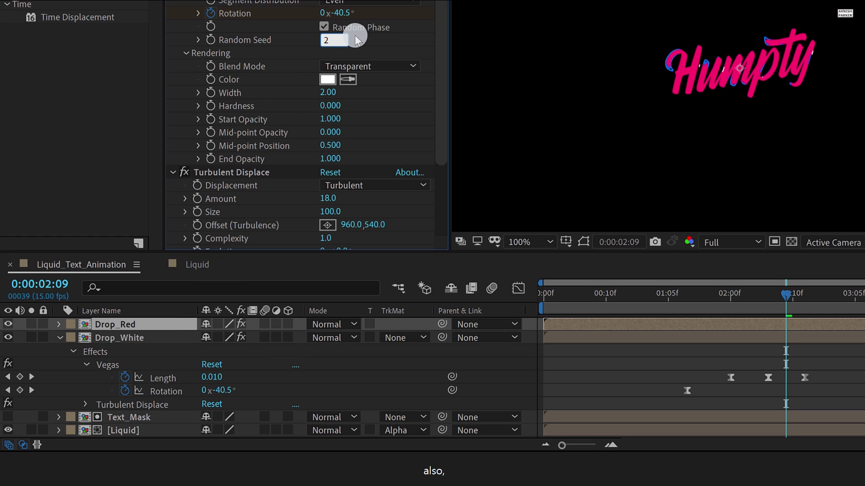
text(2)
key(Return)
click(348, 79)
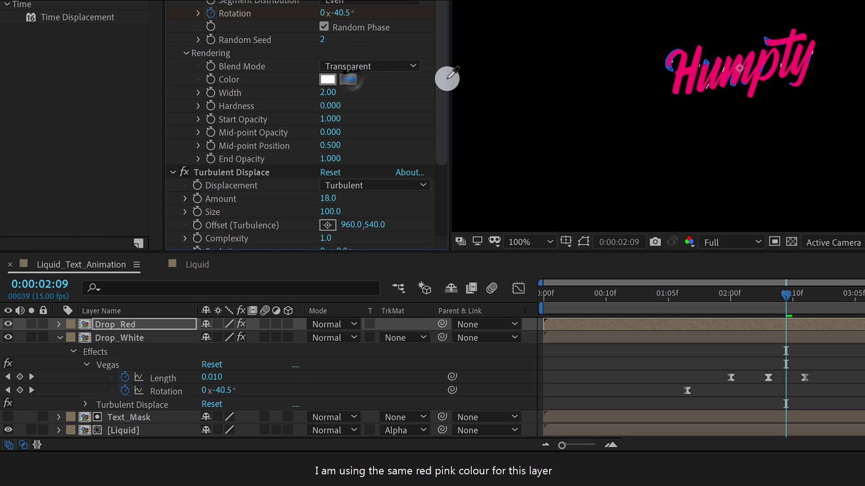
click(685, 70)
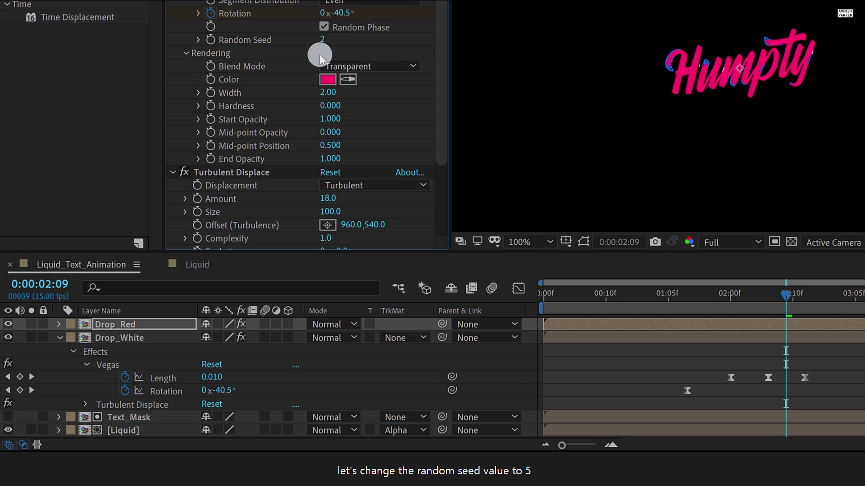
click(325, 40)
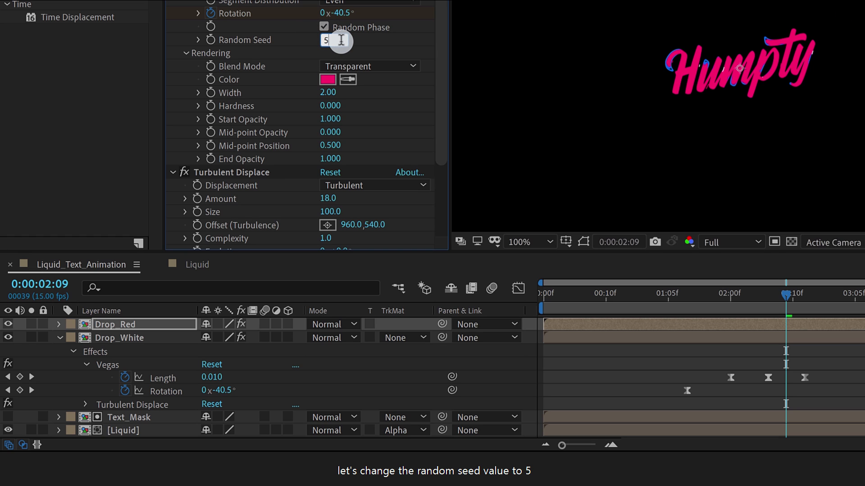
- Duplicate Drop_Red and rename the copy Drop_Blue
click(154, 325)
key(ctrl+d)
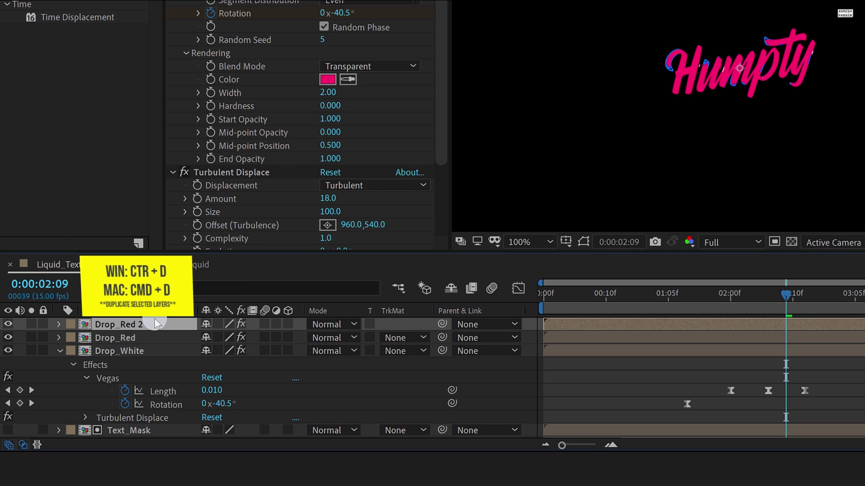
key(Return)
key(End)
key(BackSpace)
key(BackSpace)
key(BackSpace)
key(BackSpace)
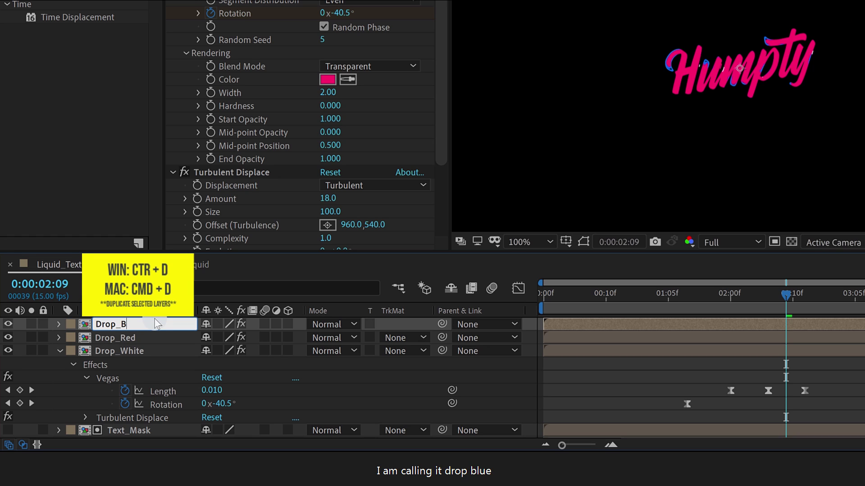
text(Blue)
key(Return)
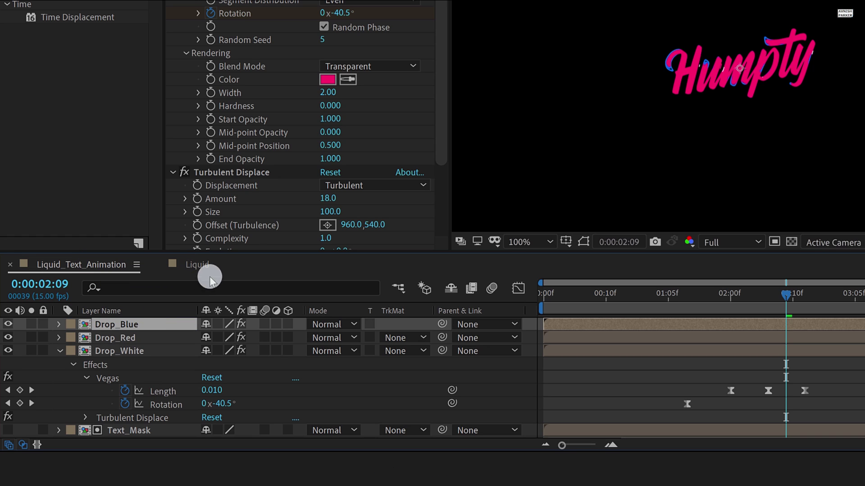
- Give Drop_Blue Random Seed 8 and a blue stroke colour, then preview the animation
click(323, 40)
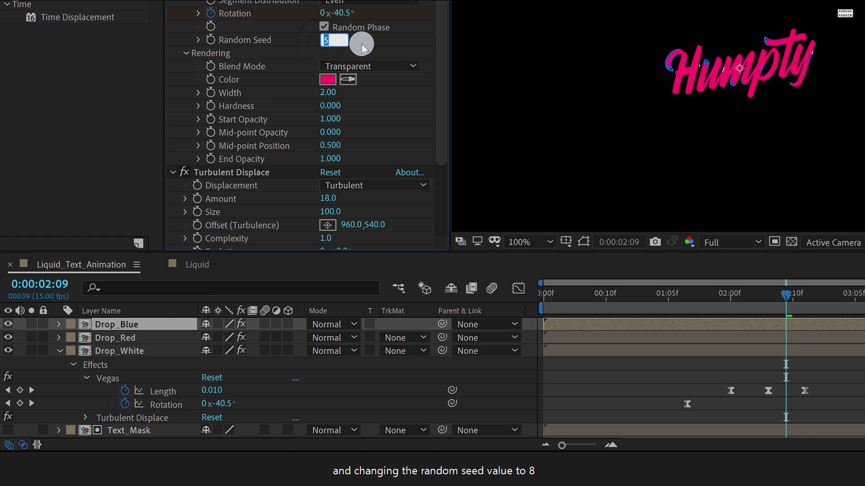
text(8)
key(Return)
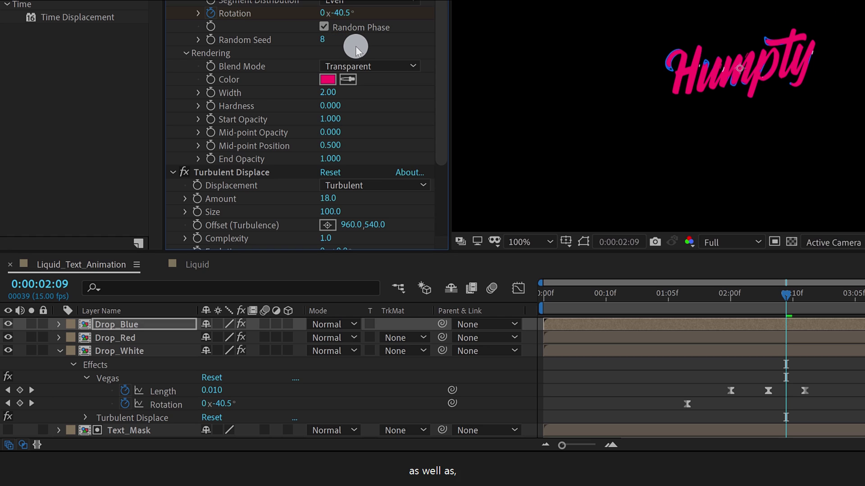
click(347, 79)
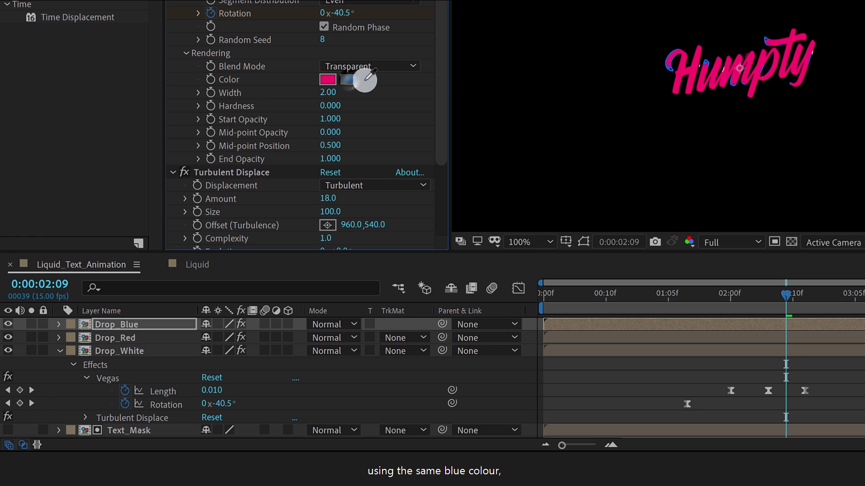
click(670, 66)
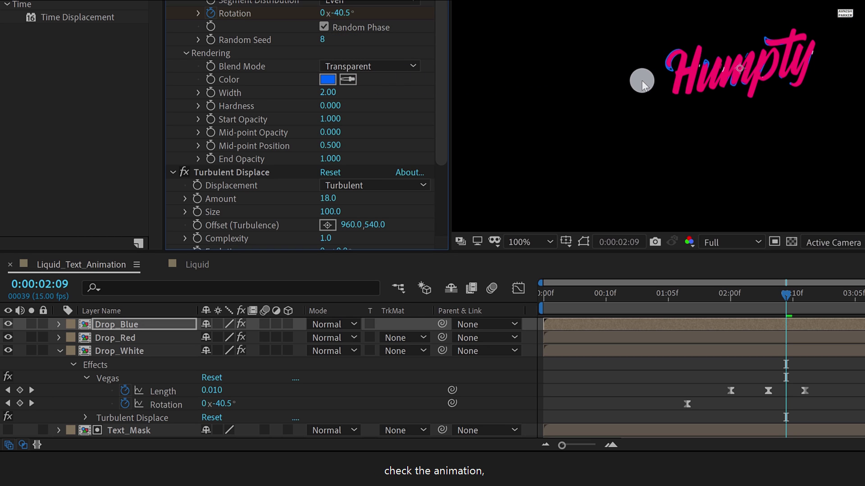
key(space)
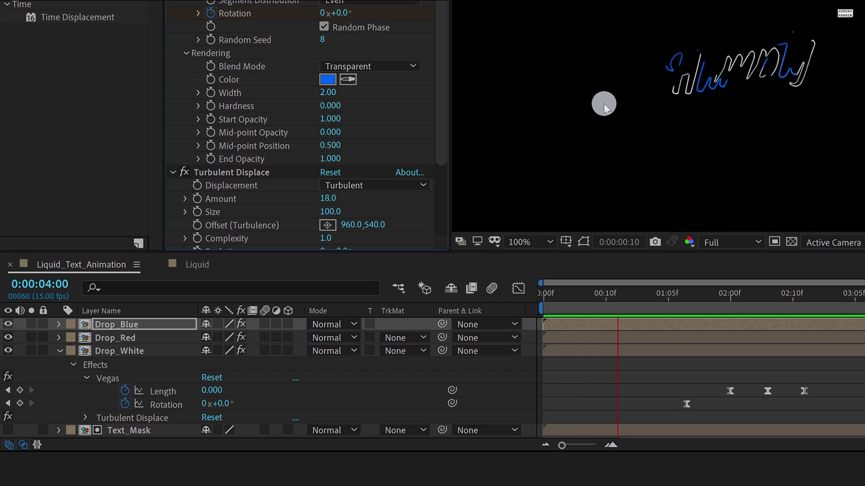
key(space)
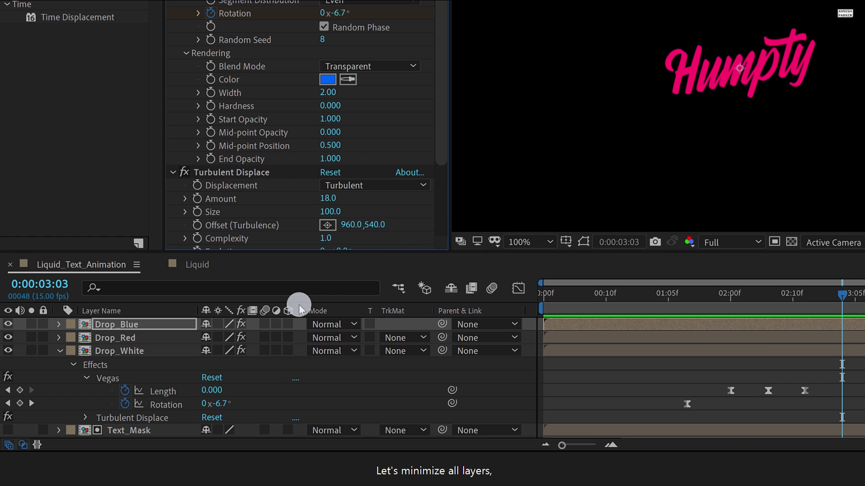
- Create a new solid named Background and move it to the bottom of the layer stack
click(60, 351)
right_click(124, 407)
click(208, 276)
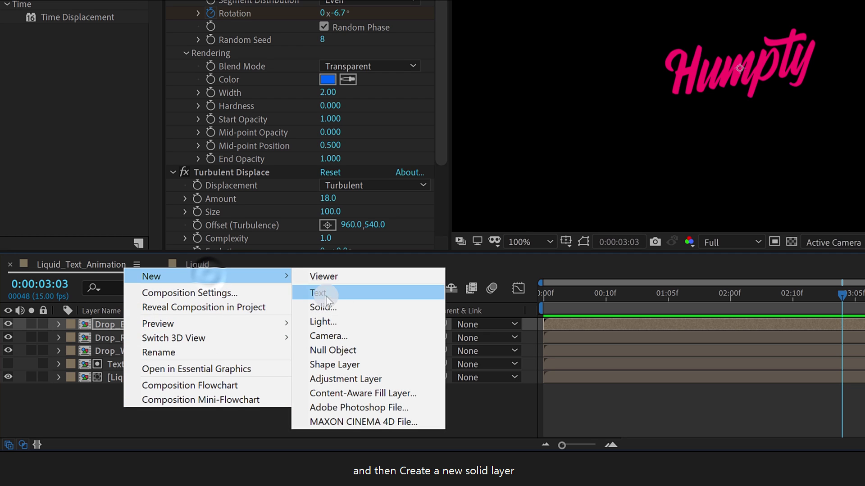
click(350, 307)
text(Background)
key(Return)
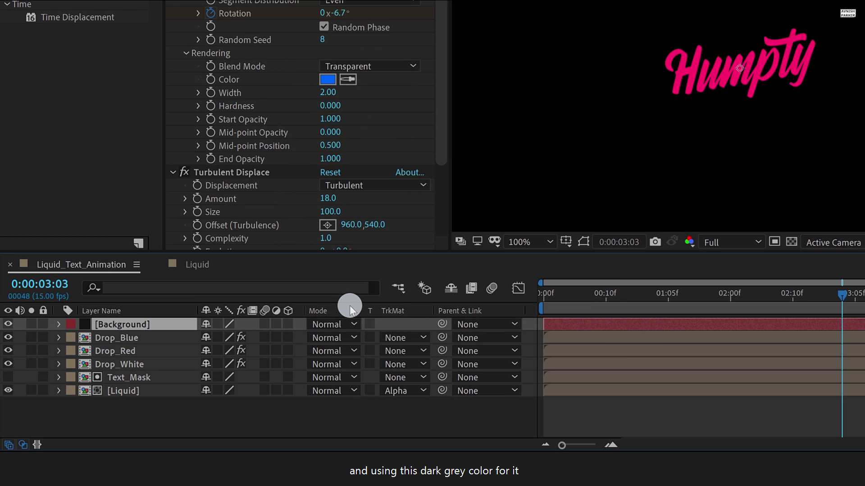
drag(174, 326, 167, 409)
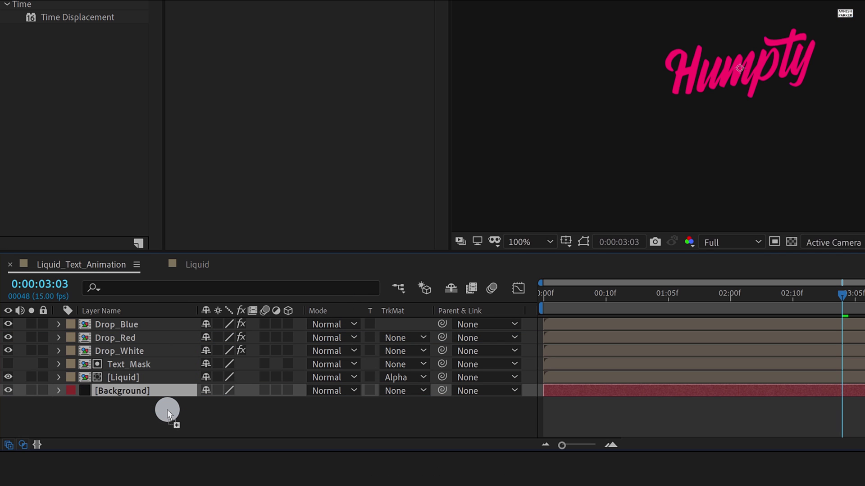
- Duplicate Background, rename the copy Noise, and search Effects & Presets for 'noise'
key(ctrl+d)
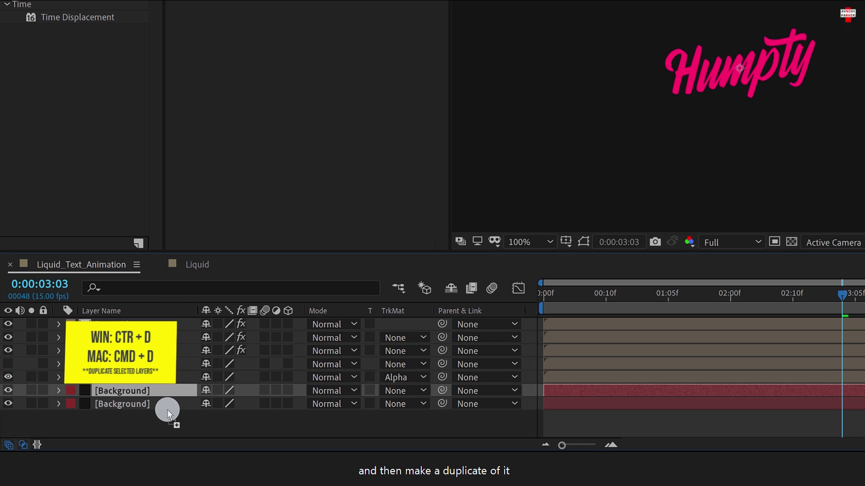
key(Return)
text(Noise)
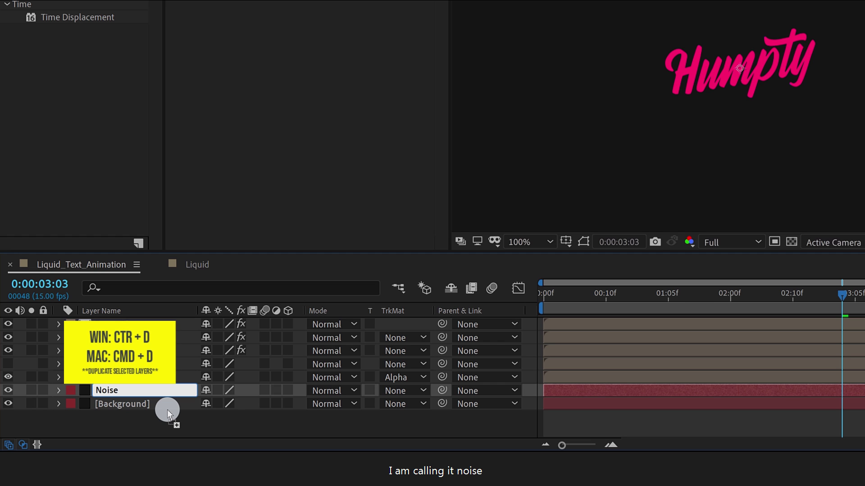
key(Return)
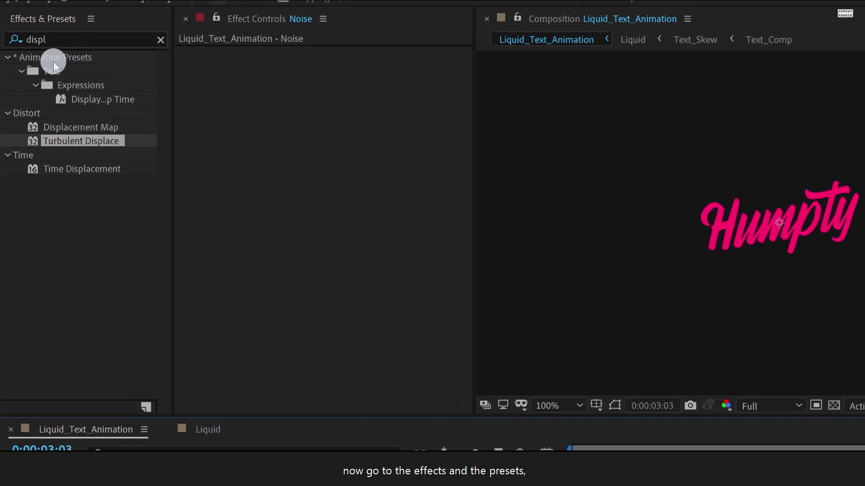
double_click(59, 37)
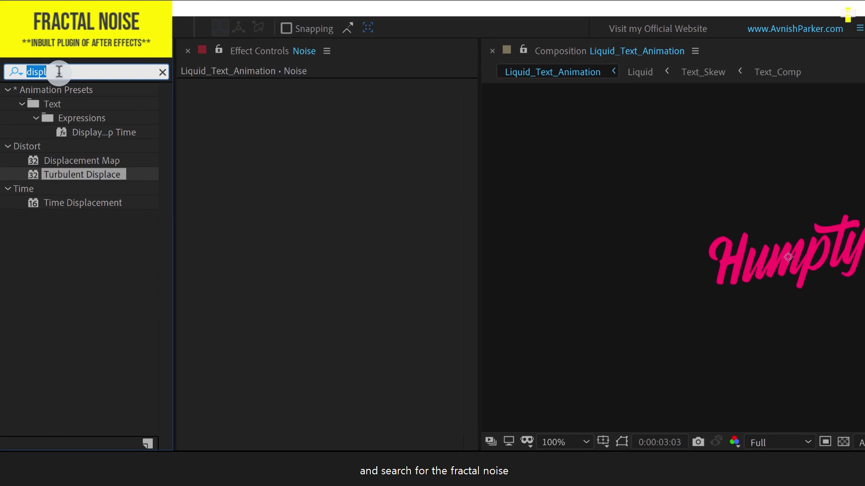
text(noise)
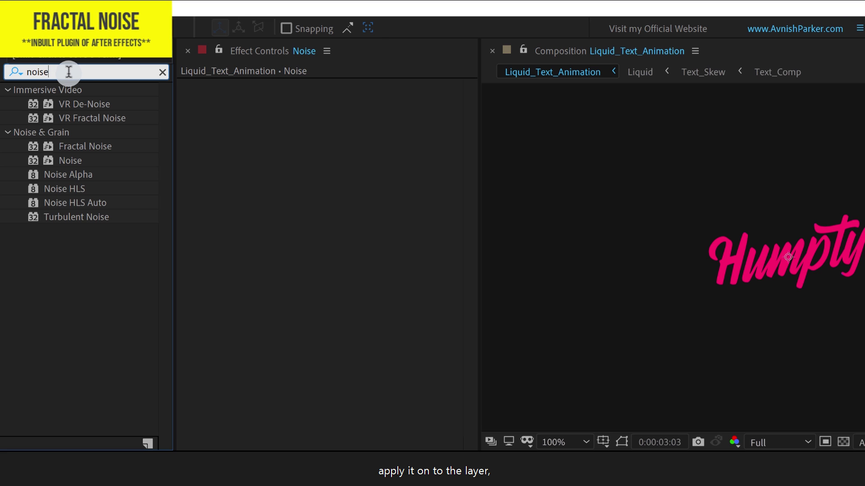
- Apply Fractal Noise to the Noise layer with Contrast 431, Brightness -100 and Scale 500
drag(94, 145, 242, 142)
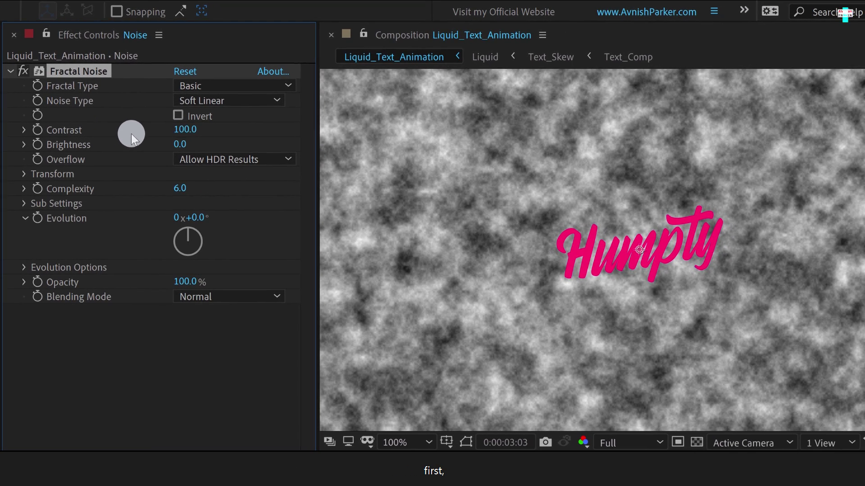
click(237, 132)
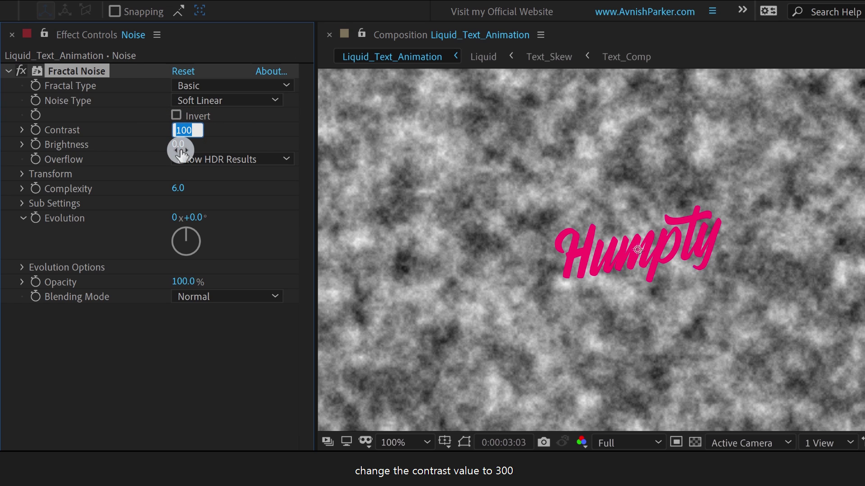
click(177, 148)
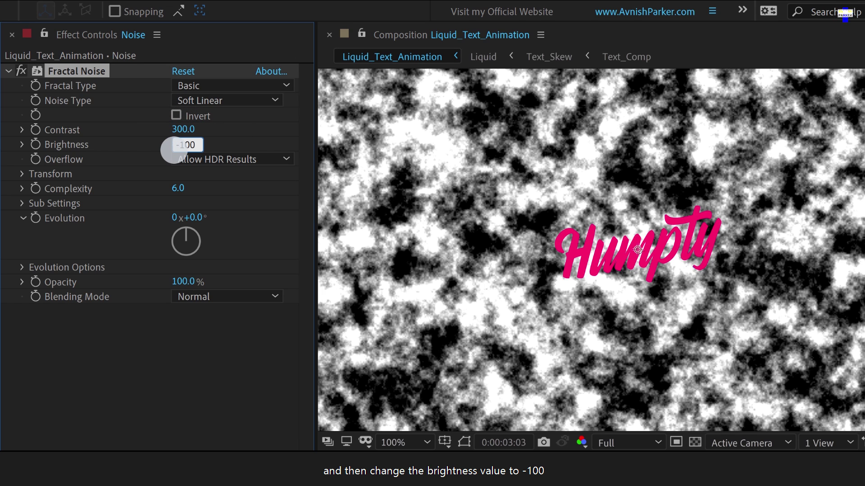
key(Return)
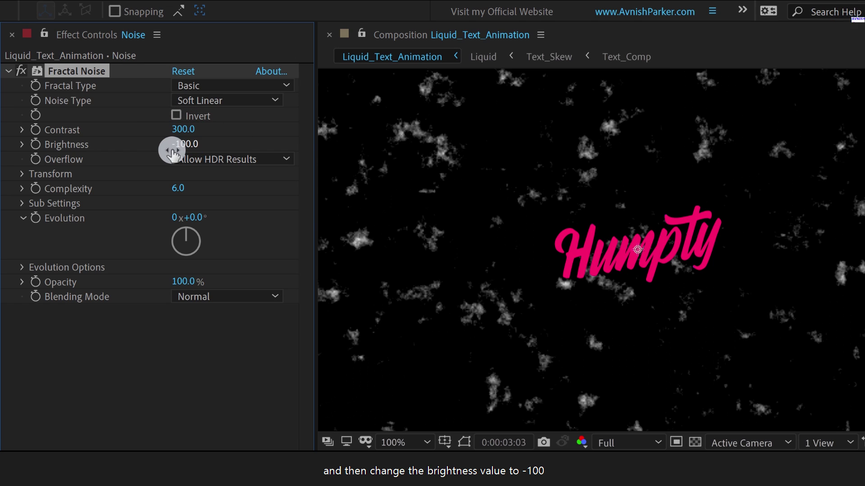
click(24, 174)
click(193, 220)
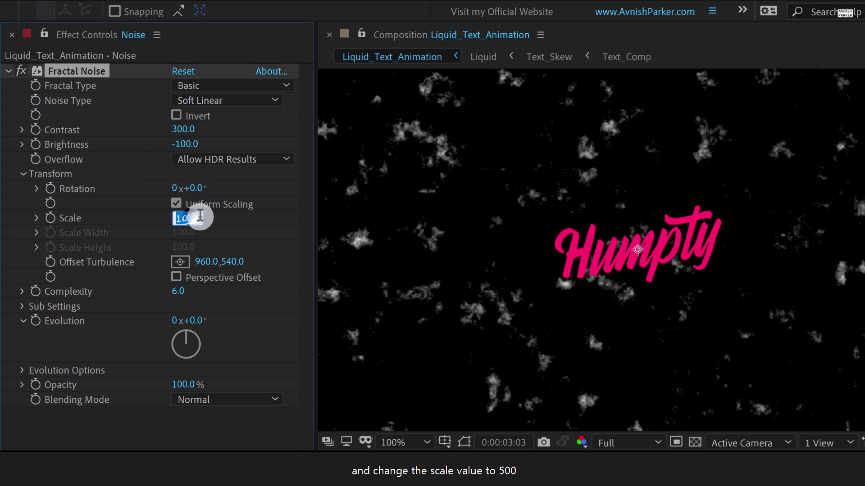
text(500)
key(Return)
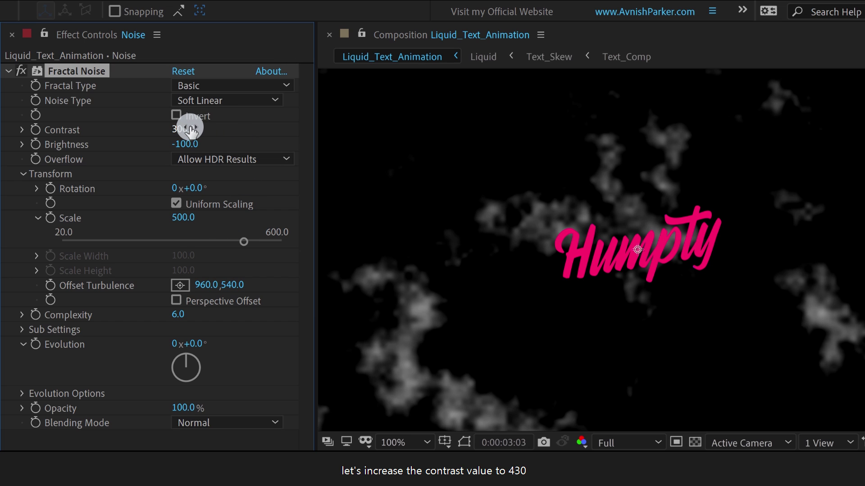
drag(188, 129, 297, 117)
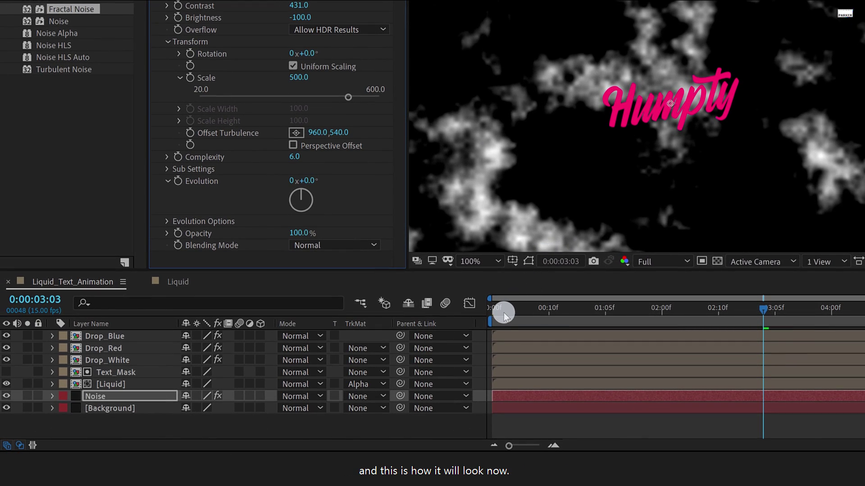
drag(504, 313, 492, 315)
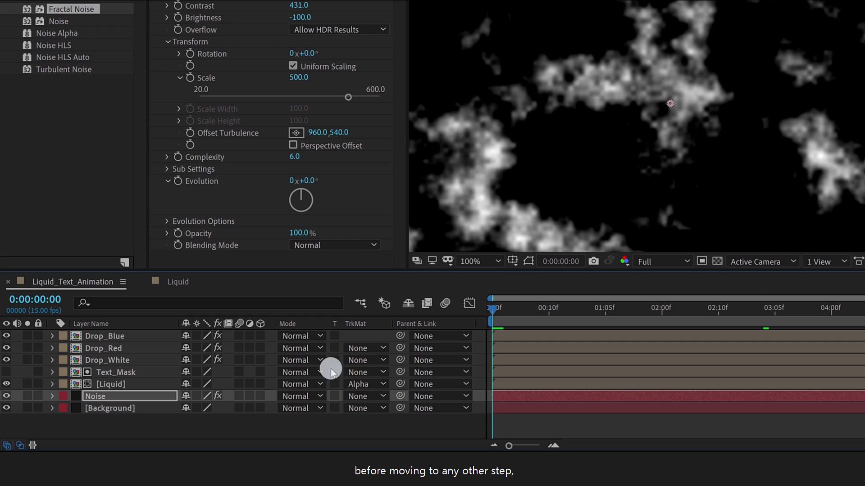
- Pre-compose the Noise layer as 'Texture', choosing 'Move all attributes into the new composition'
right_click(126, 395)
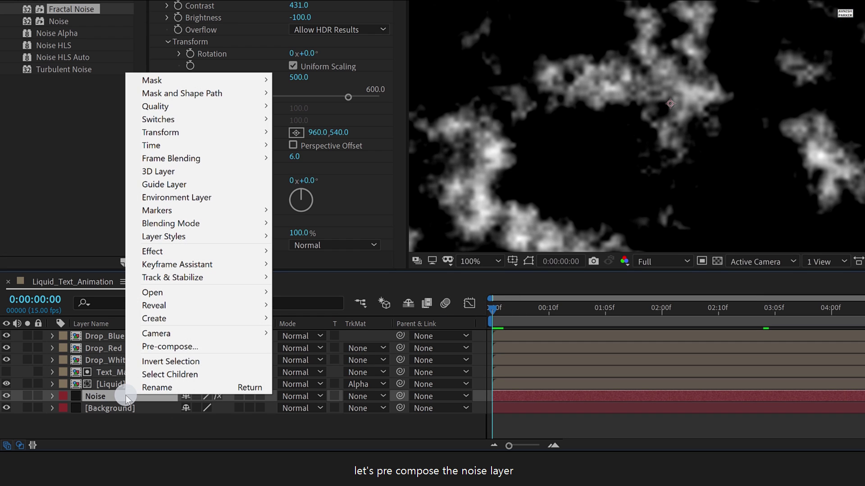
click(207, 348)
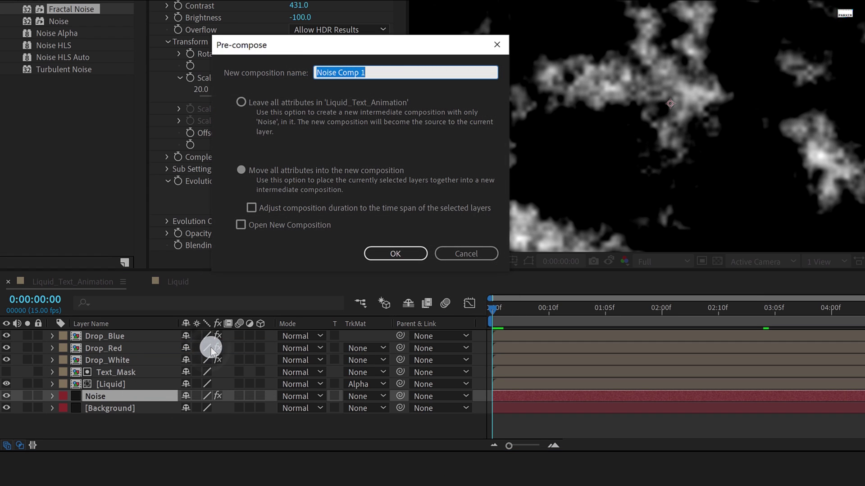
text(Texture)
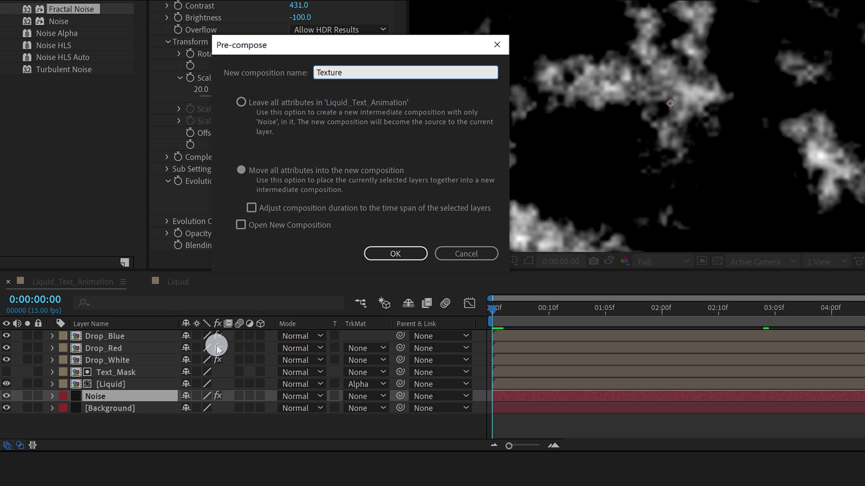
click(278, 171)
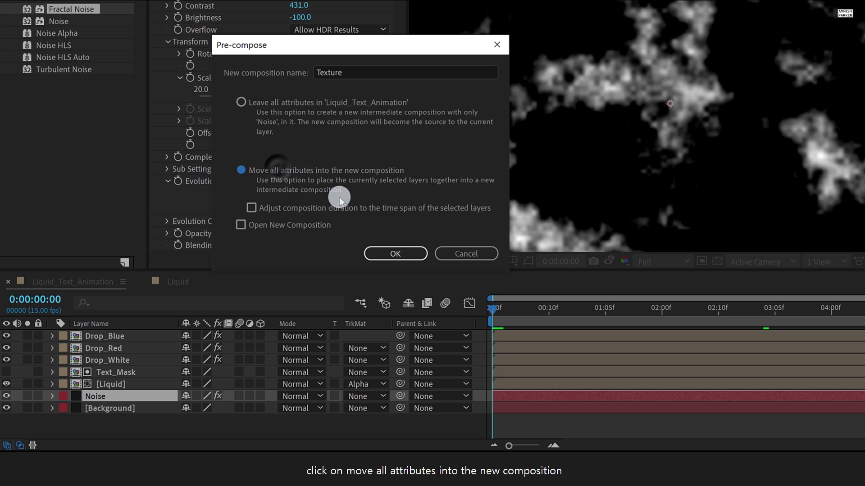
click(394, 261)
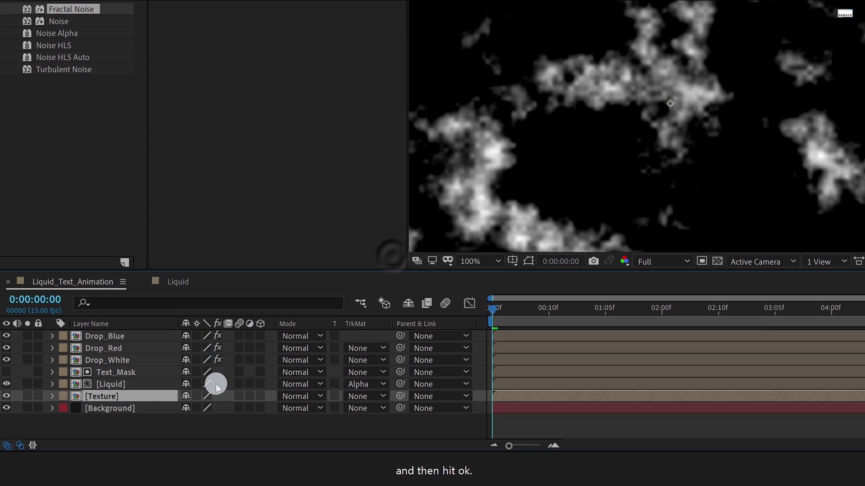
- Inside the Texture comp, keyframe Offset Turbulence at 960,540 on frame 0 and 3000,540 on frame 5
double_click(148, 396)
click(134, 337)
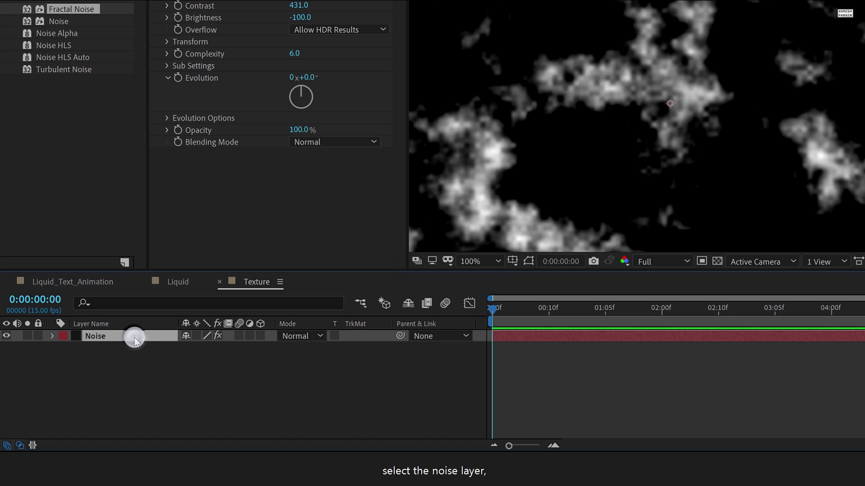
click(168, 44)
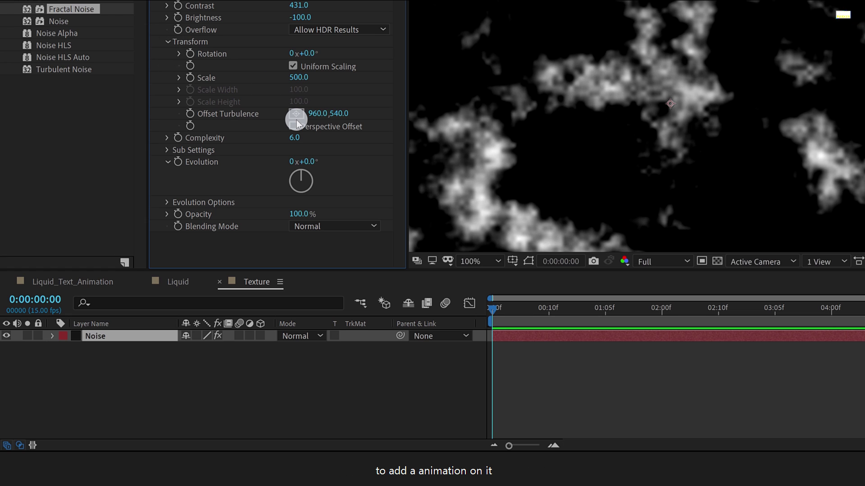
mouse_move(502, 310)
mouse_down()
mouse_move(512, 309)
mouse_move(493, 309)
mouse_up()
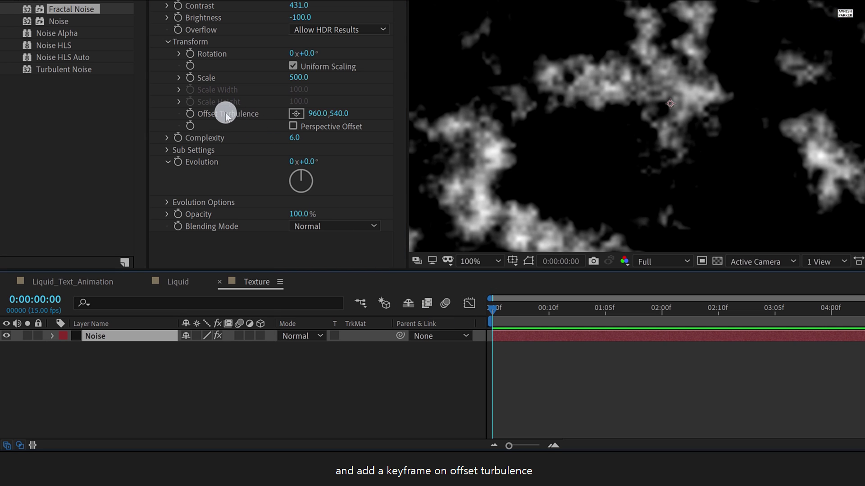
click(191, 114)
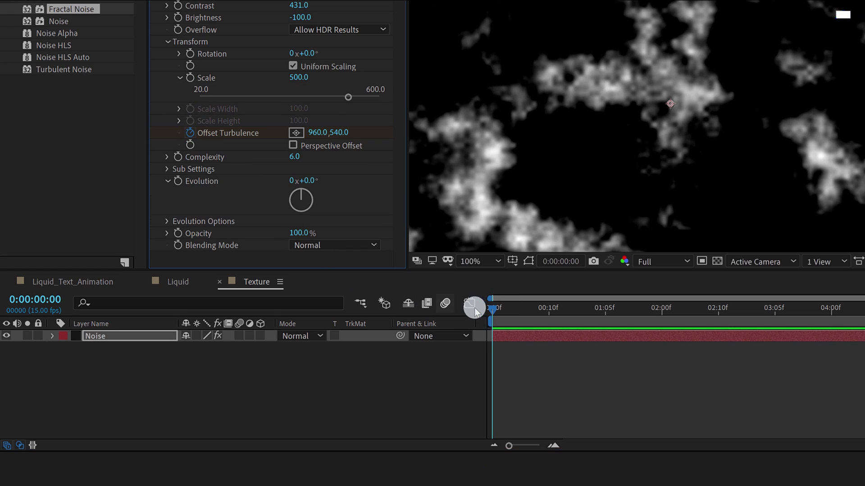
click(521, 309)
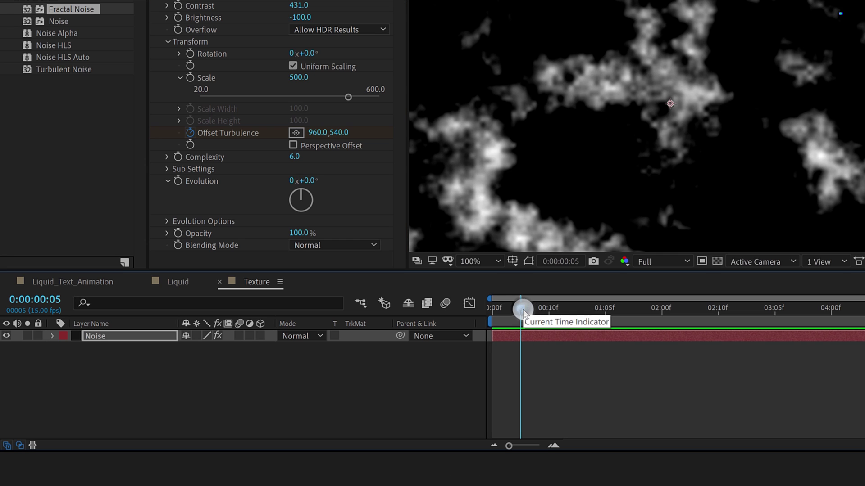
click(320, 132)
text(3000)
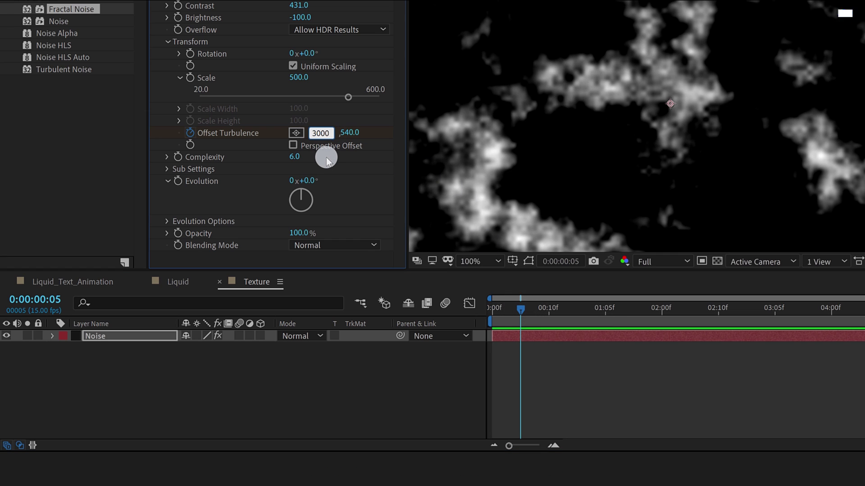
key(Return)
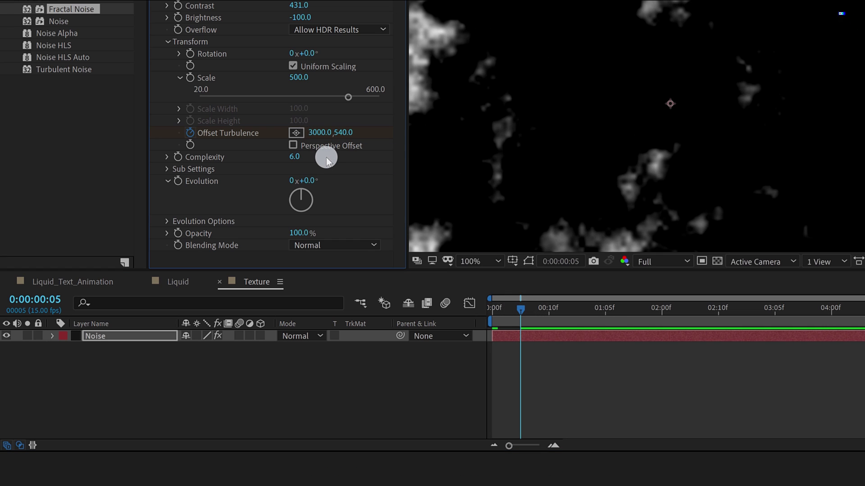
- Add an 8000,2000 Offset Turbulence keyframe at frame 10 and reveal all keyframes with U
click(549, 315)
click(321, 132)
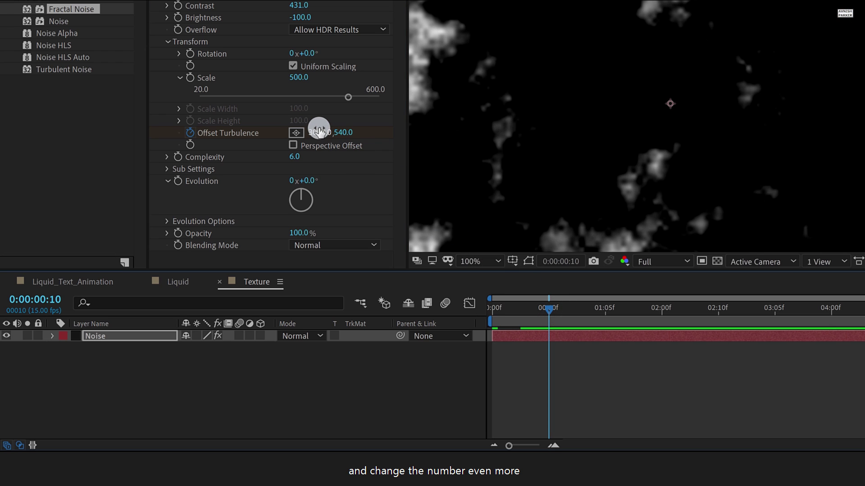
text(800)
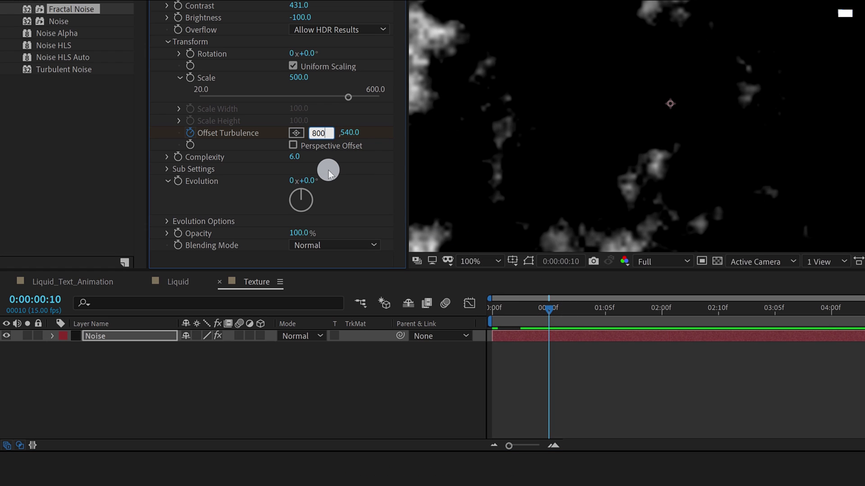
text(0)
key(Return)
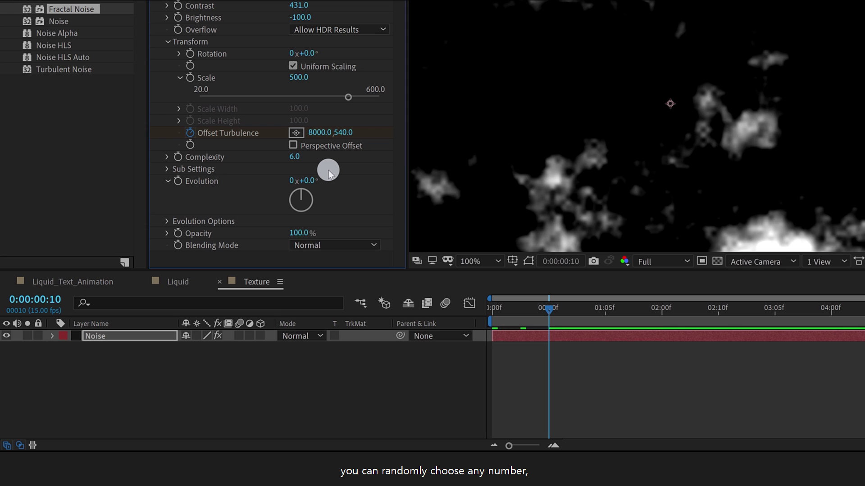
click(345, 133)
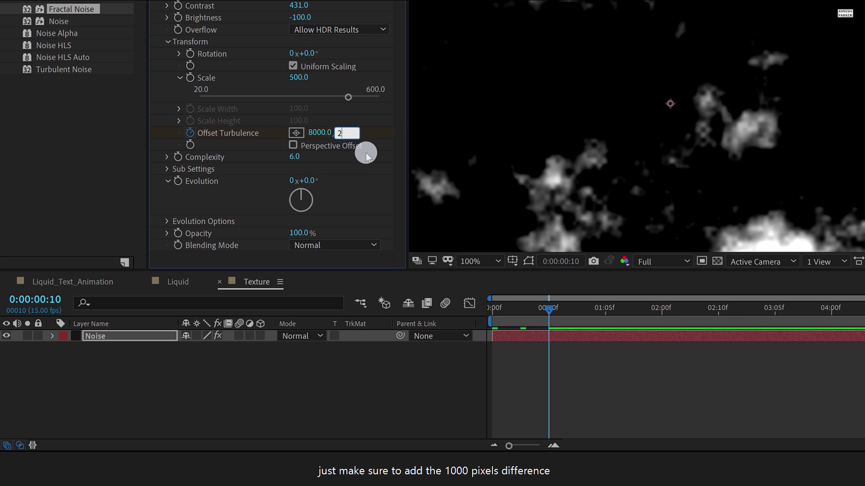
key(Return)
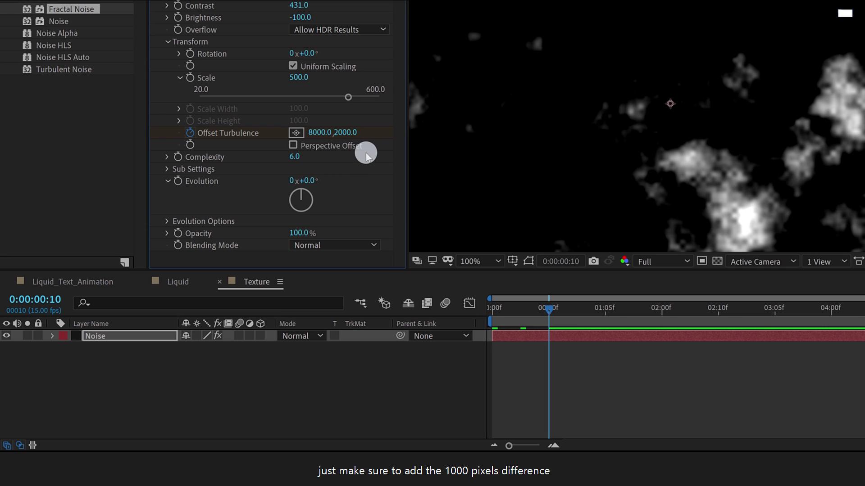
drag(495, 310, 522, 318)
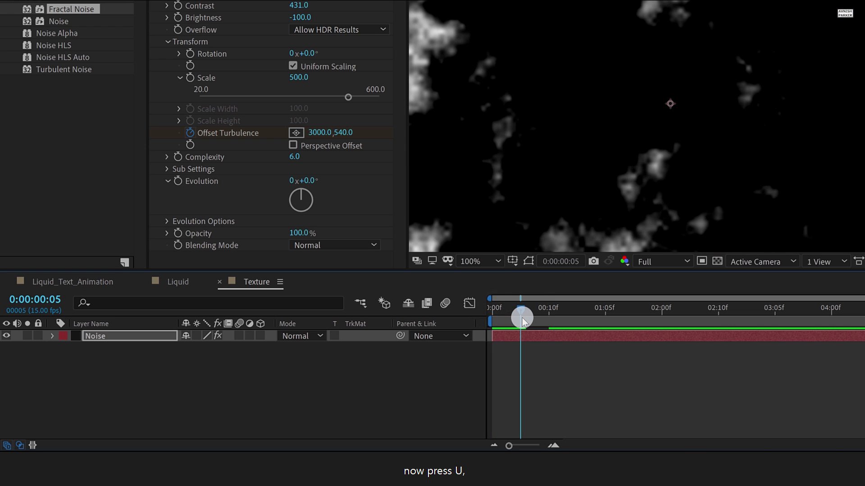
key(u)
drag(567, 352, 486, 381)
- Convert the three Offset Turbulence keyframes to hold keyframes and scrub to check the stepped noise
right_click(493, 360)
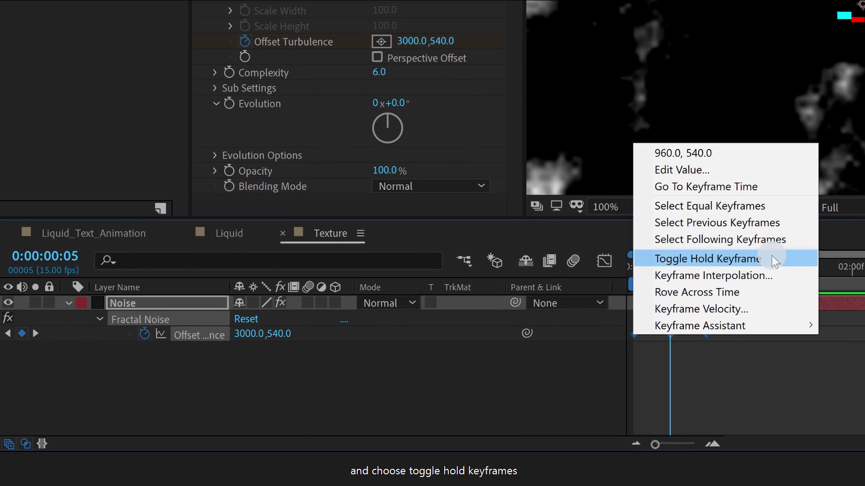
click(772, 256)
drag(647, 280, 680, 281)
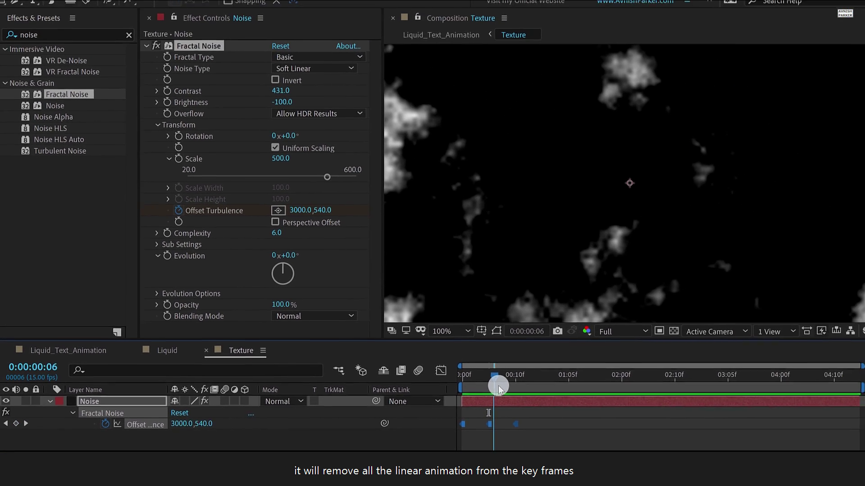
drag(498, 386, 517, 385)
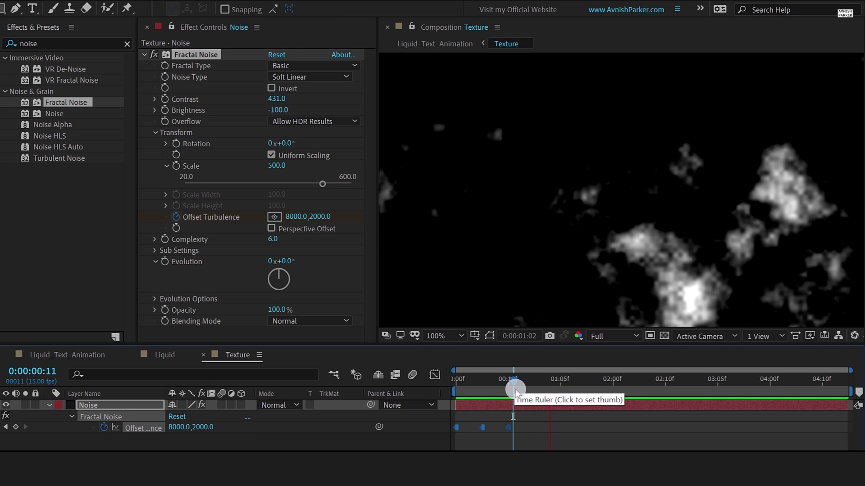
key(space)
drag(549, 377, 565, 366)
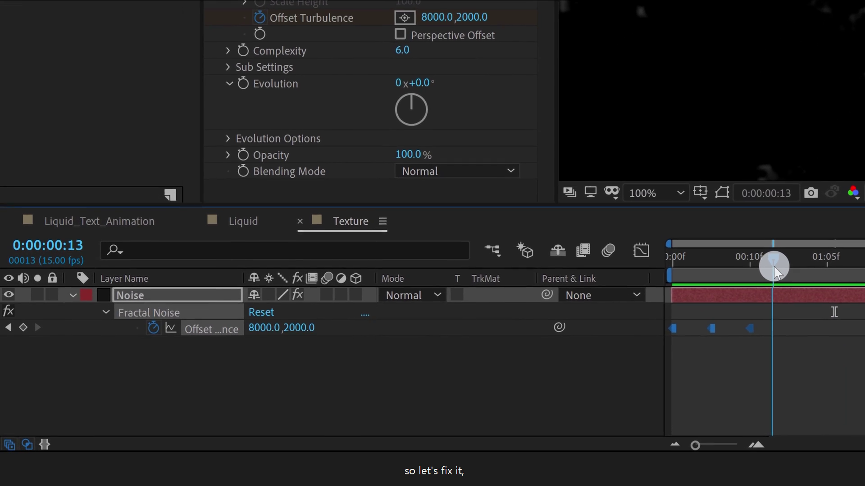
- Add a loopOut() expression to Offset Turbulence
alt+click(152, 333)
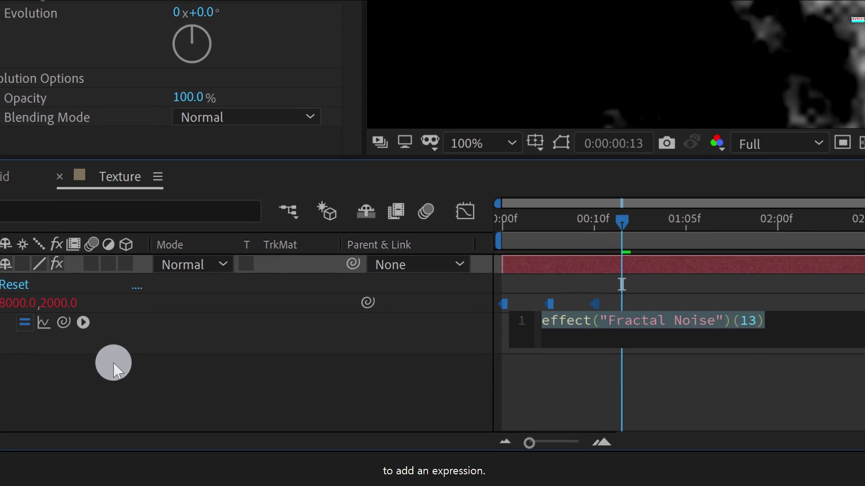
text(loop)
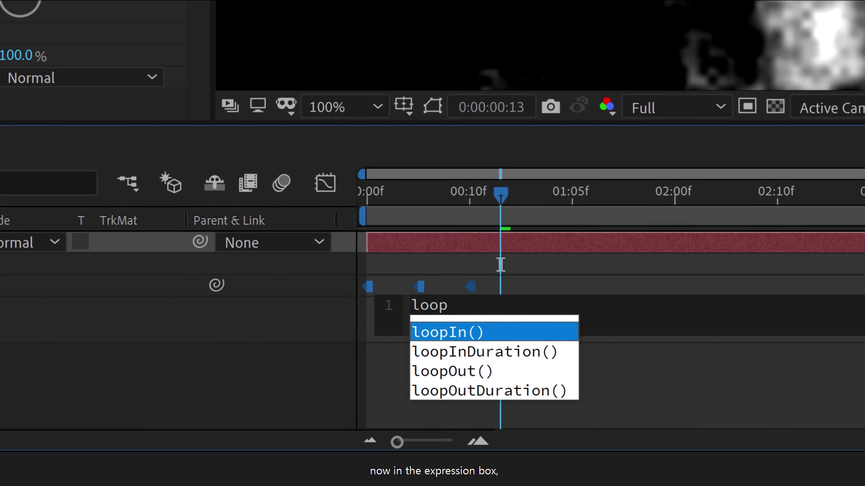
key(Down)
key(Down)
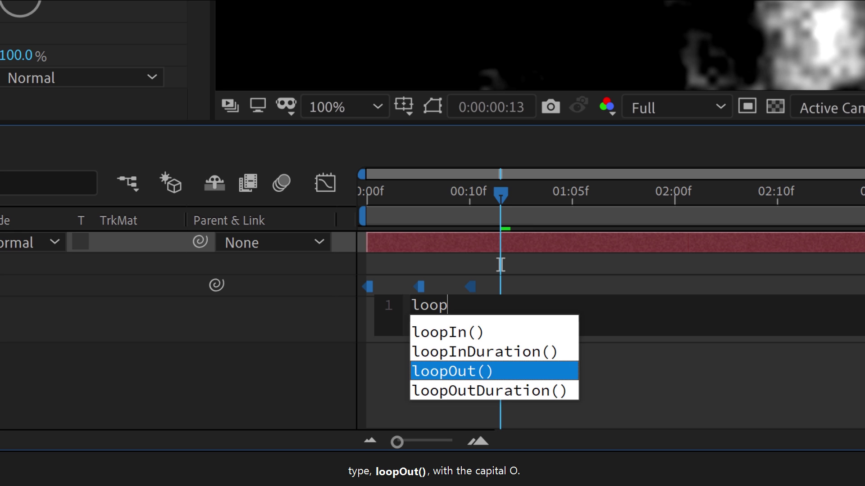
key(Return)
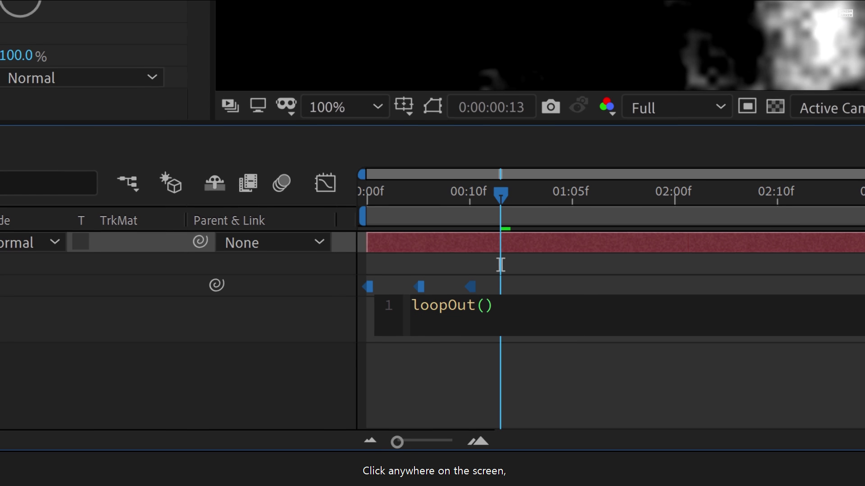
click(94, 374)
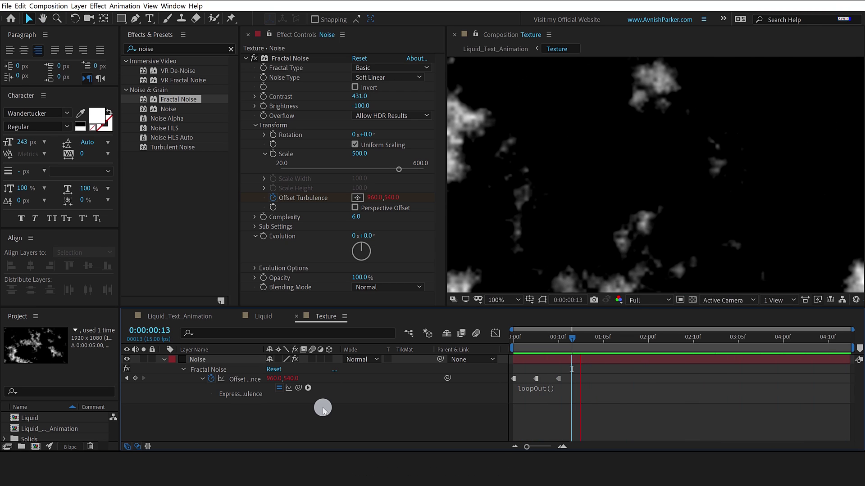
- Add a fourth Offset Turbulence keyframe of 6000,2000 at 0:00:01:00
click(571, 339)
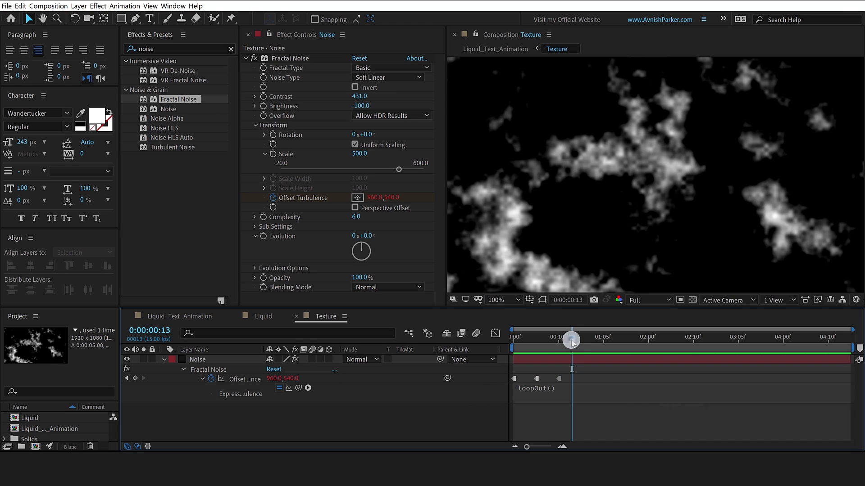
drag(573, 339, 581, 339)
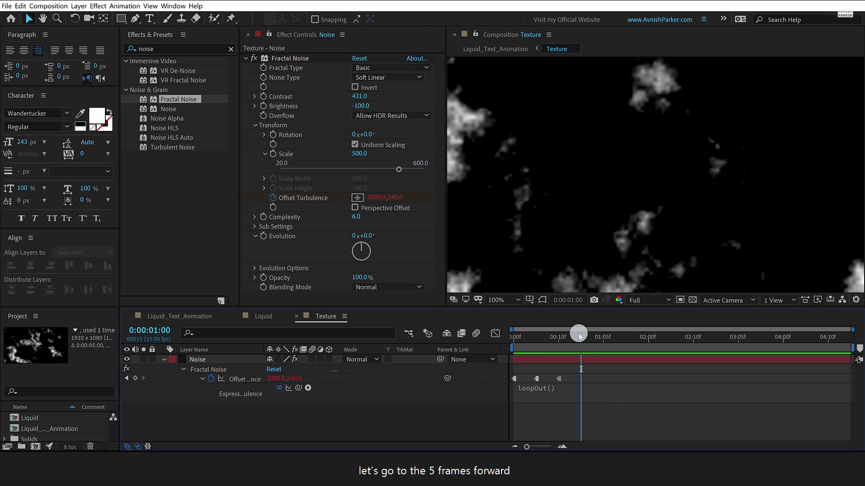
click(377, 198)
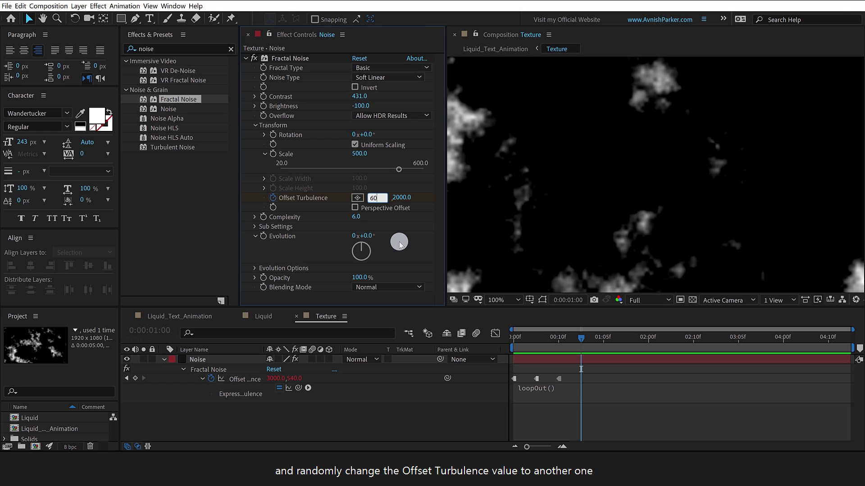
text(6000)
key(Return)
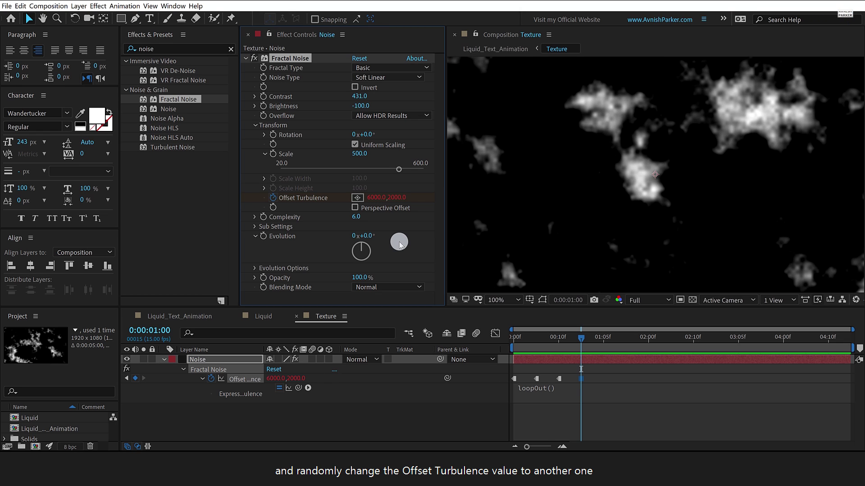
drag(516, 338, 646, 345)
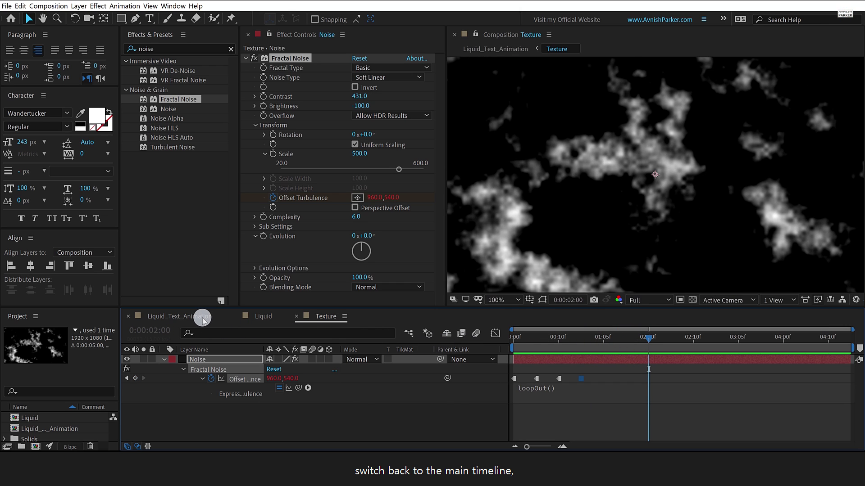
- In the Liquid_Text_Animation comp, lower the Texture layer's Opacity to 1%
click(202, 317)
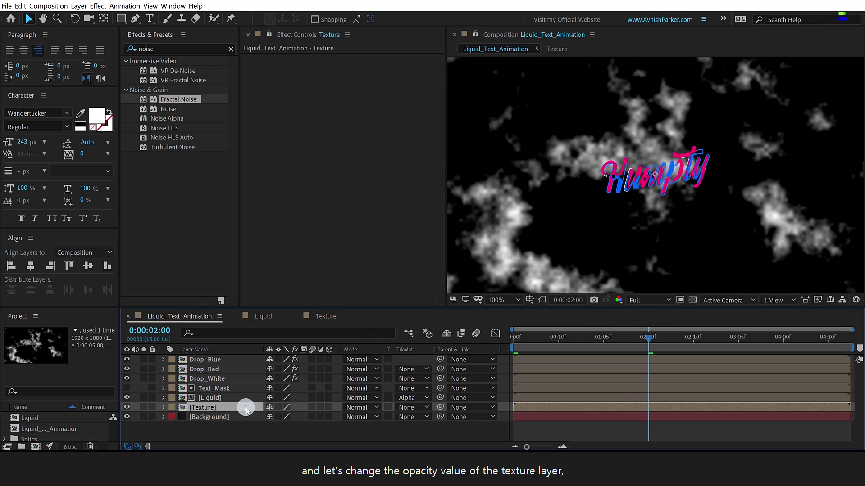
key(t)
click(275, 417)
key(Return)
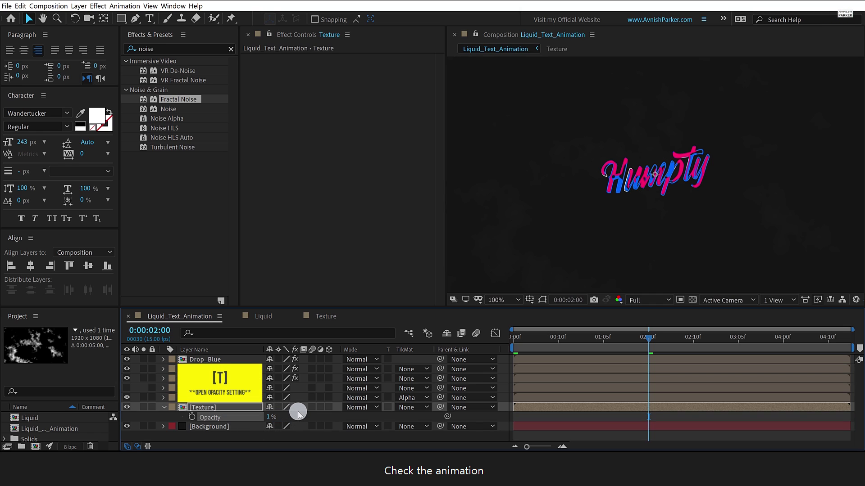